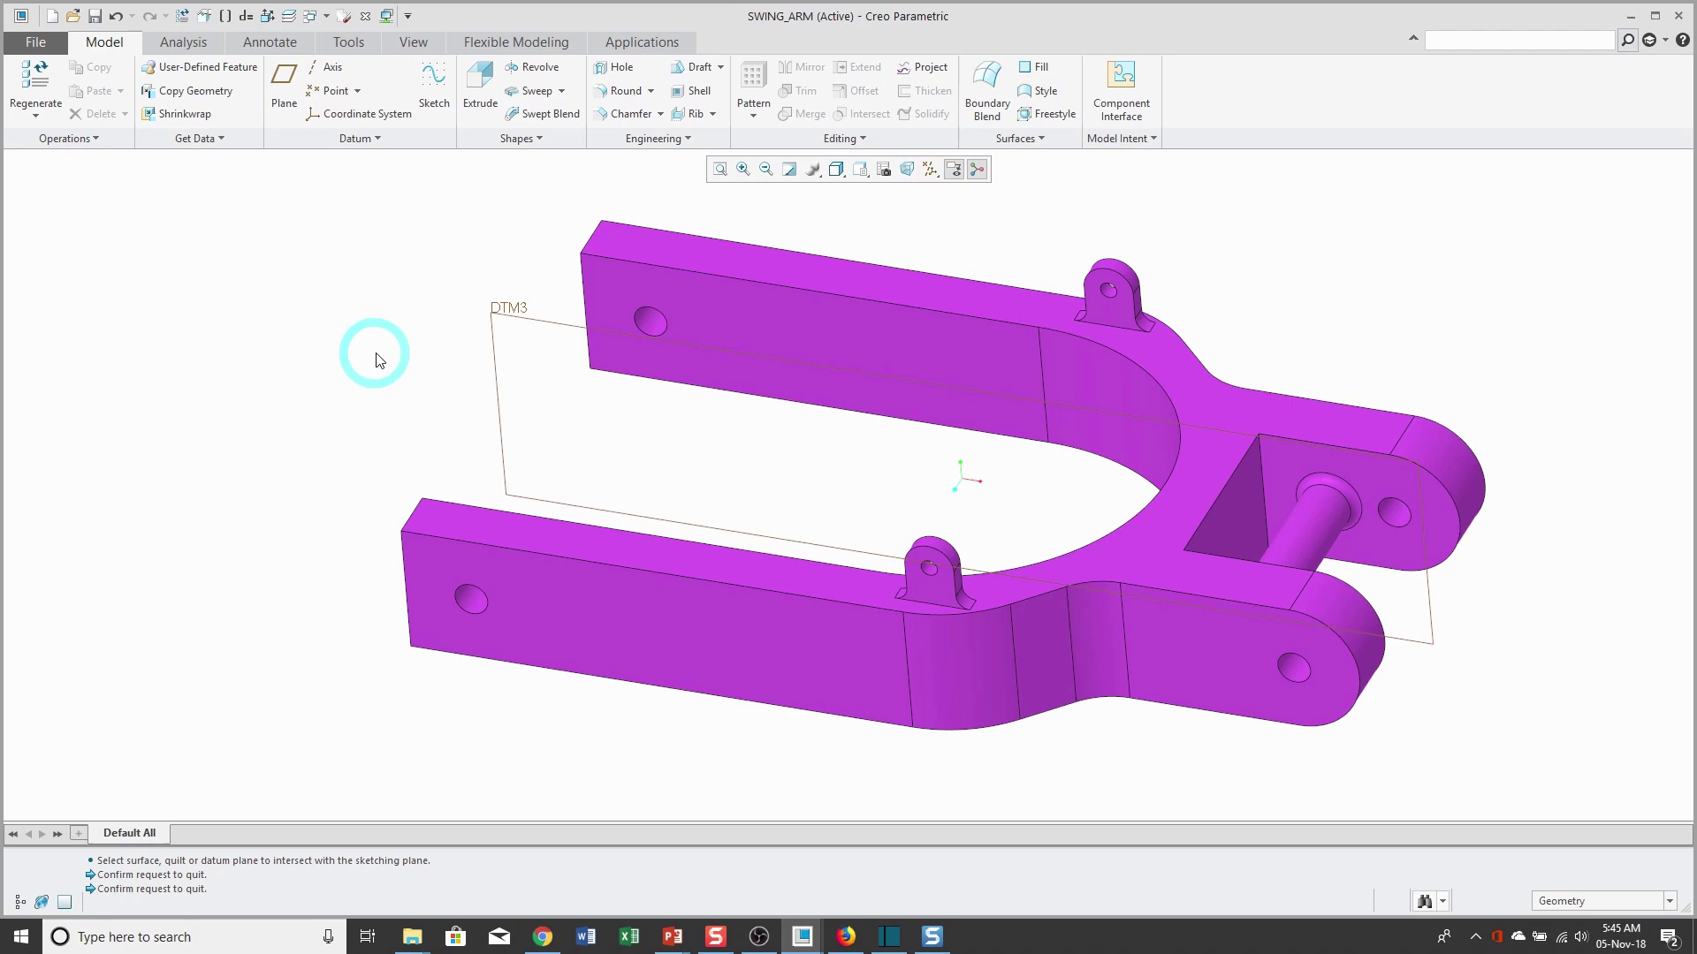
Select SWING_ARM's DTM3 datum plane as the sketching plane
{"action": "left_click", "coordinate": [500, 388]}
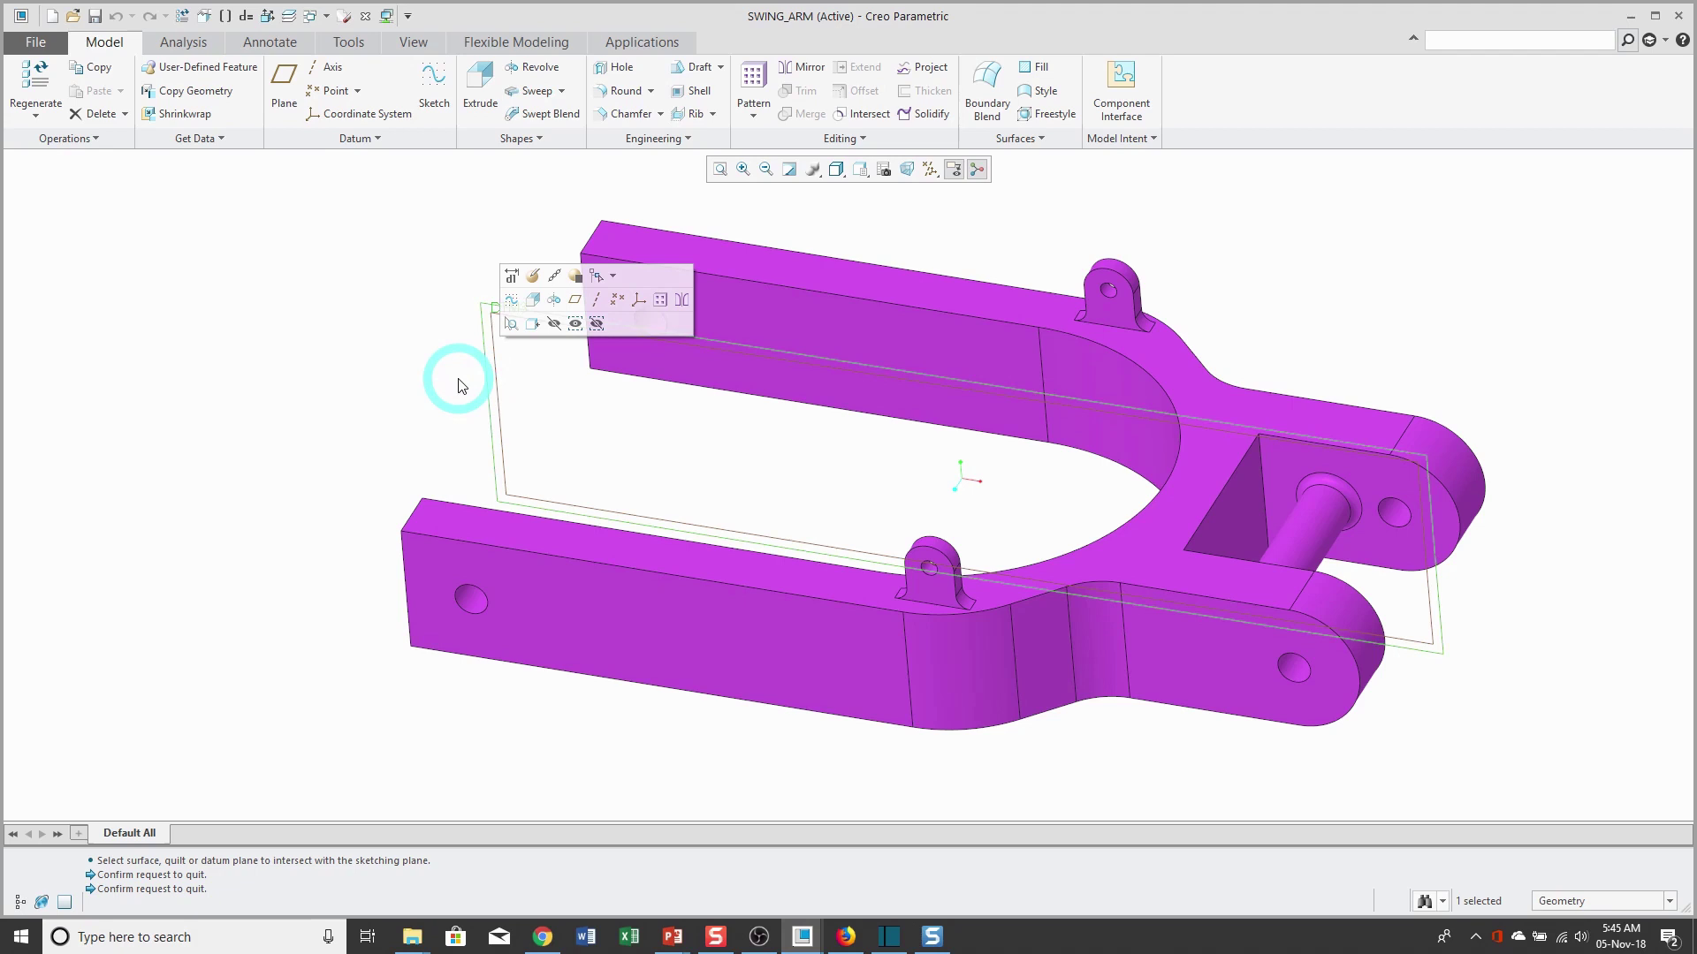
Start a sketch on DTM3 and draw a 105.92 × 84.32 rectangle left of the arm
{"action": "left_click", "coordinate": [513, 300]}
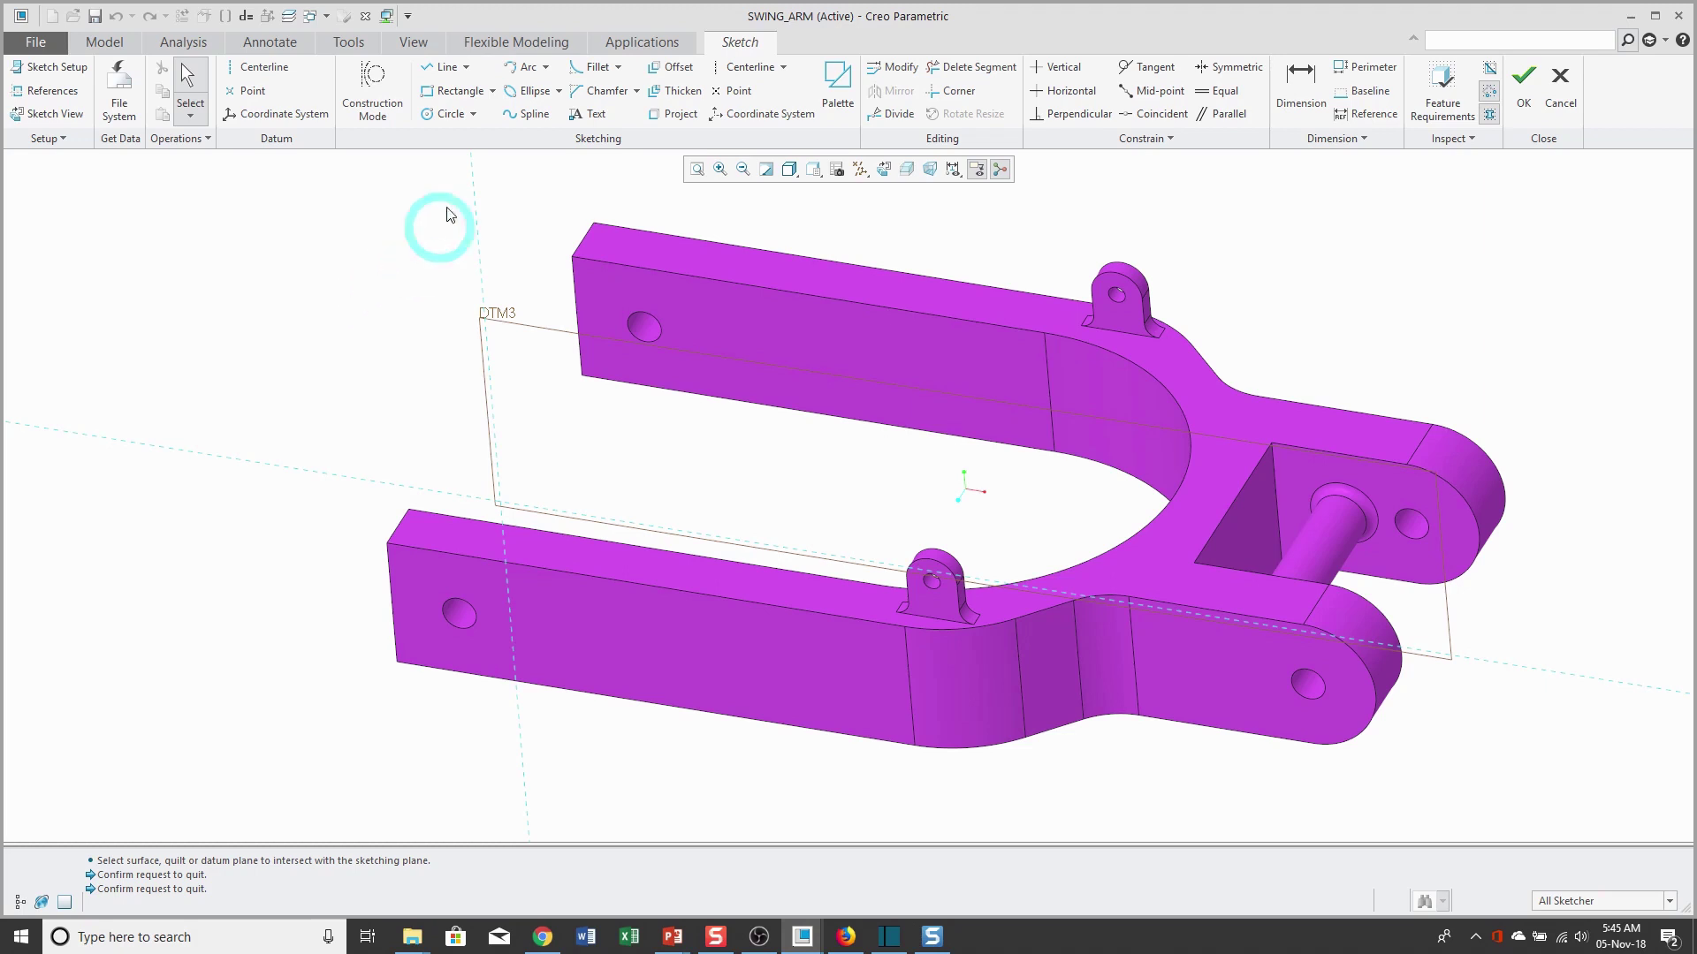
{"action": "left_click", "coordinate": [454, 90]}
{"action": "left_click", "coordinate": [416, 431]}
{"action": "left_click", "coordinate": [217, 265]}
{"action": "middle_click", "coordinate": [353, 205]}
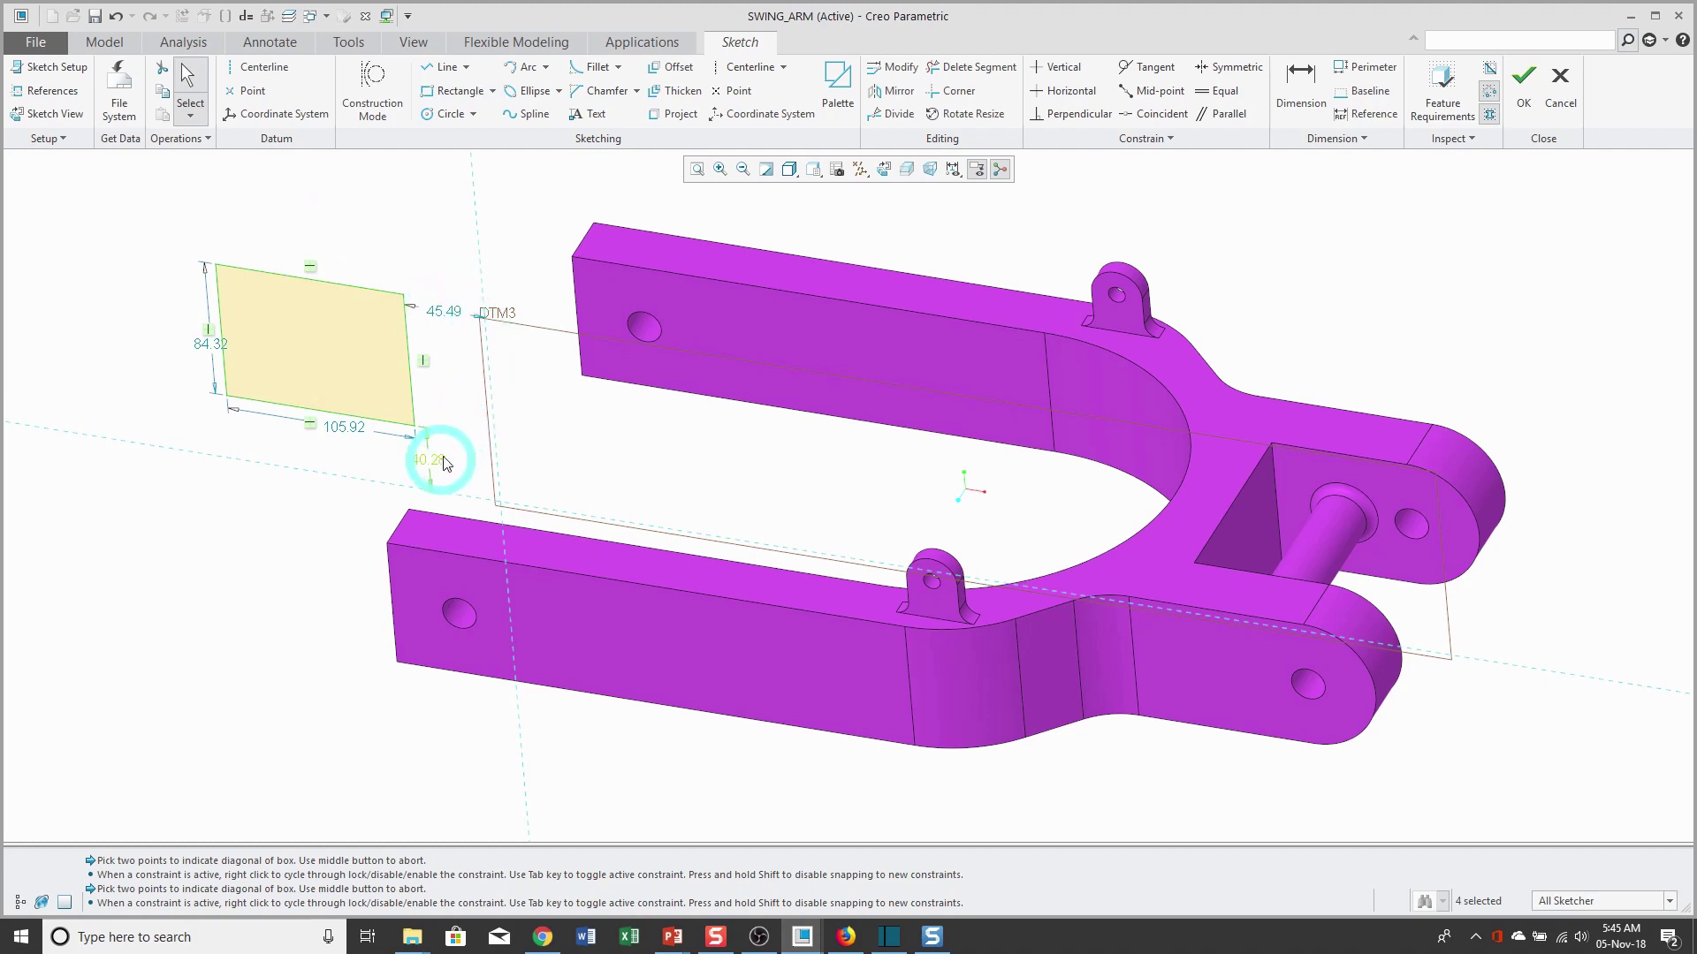
Draw a line from above the rectangle to the lower arm's corner, then undo it
{"action": "right_click", "coordinate": [415, 250]}
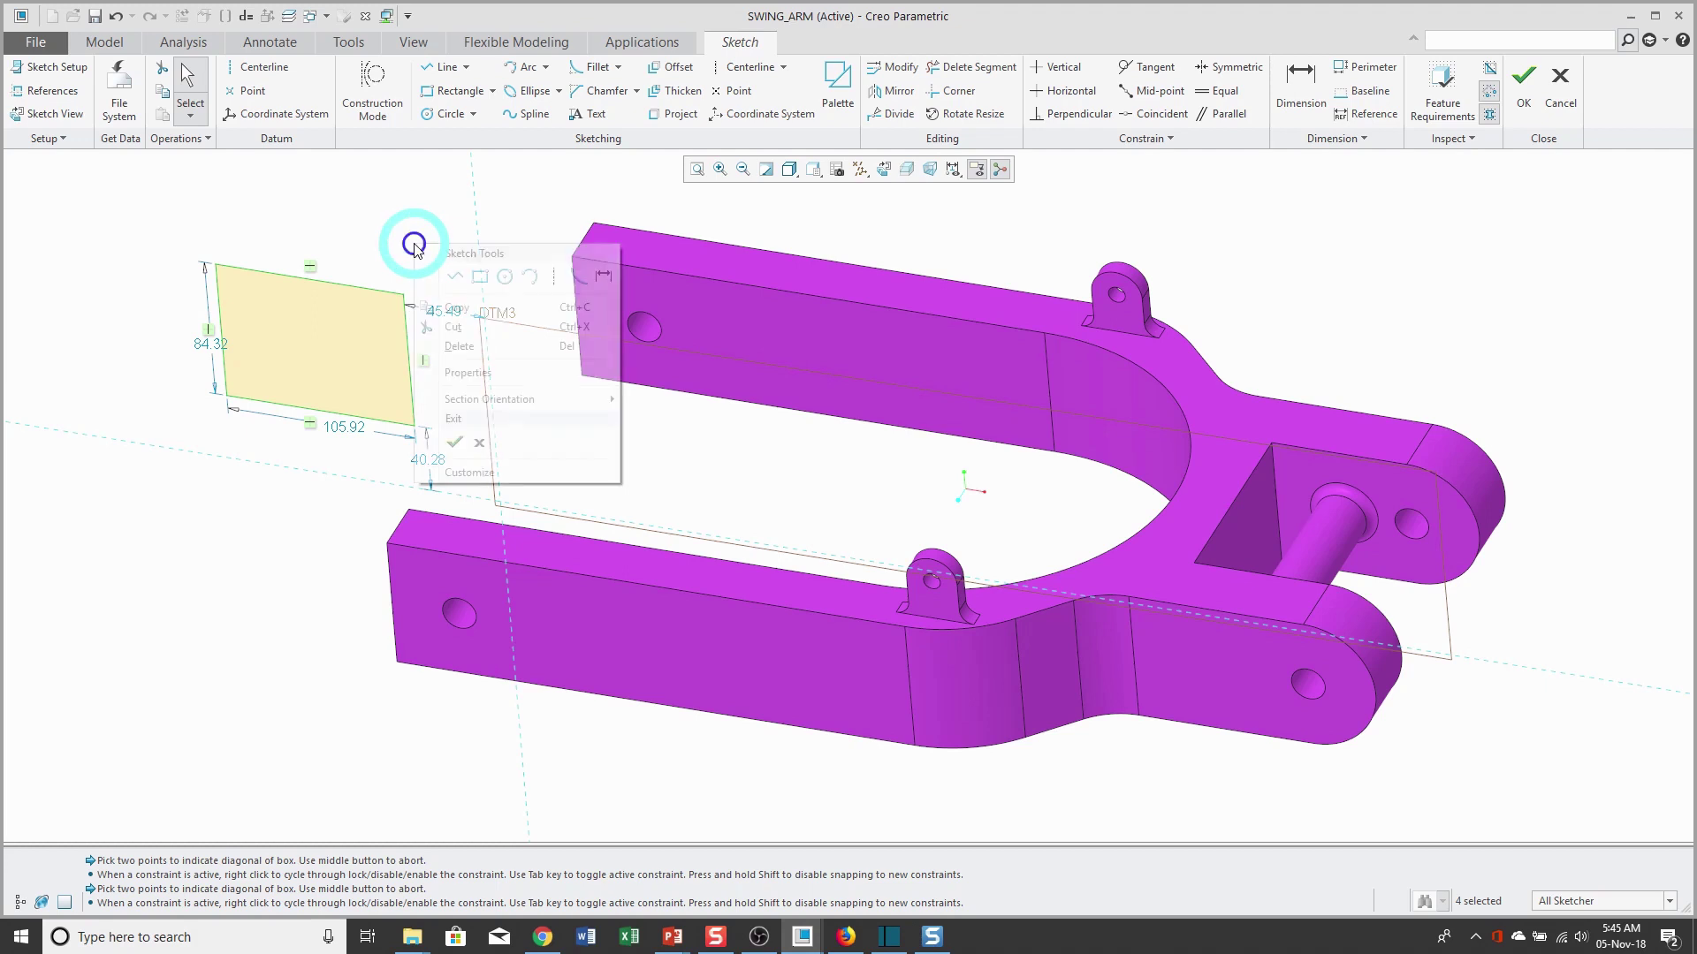
{"action": "left_click", "coordinate": [453, 279]}
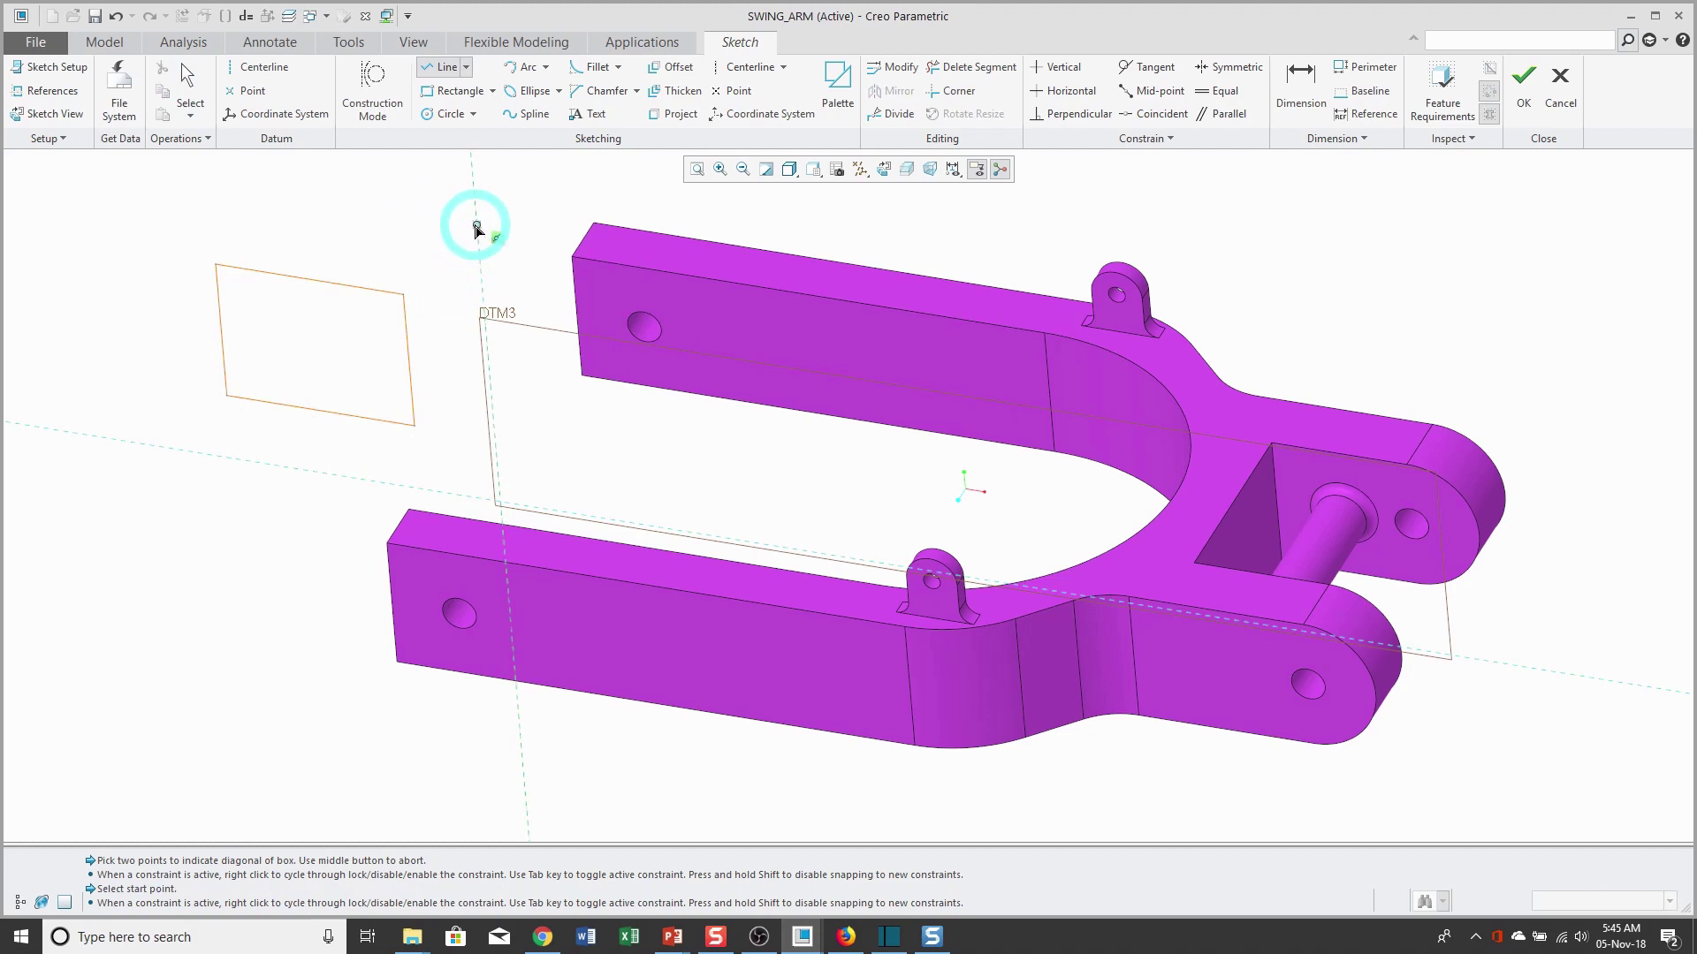
{"action": "left_click", "coordinate": [476, 227]}
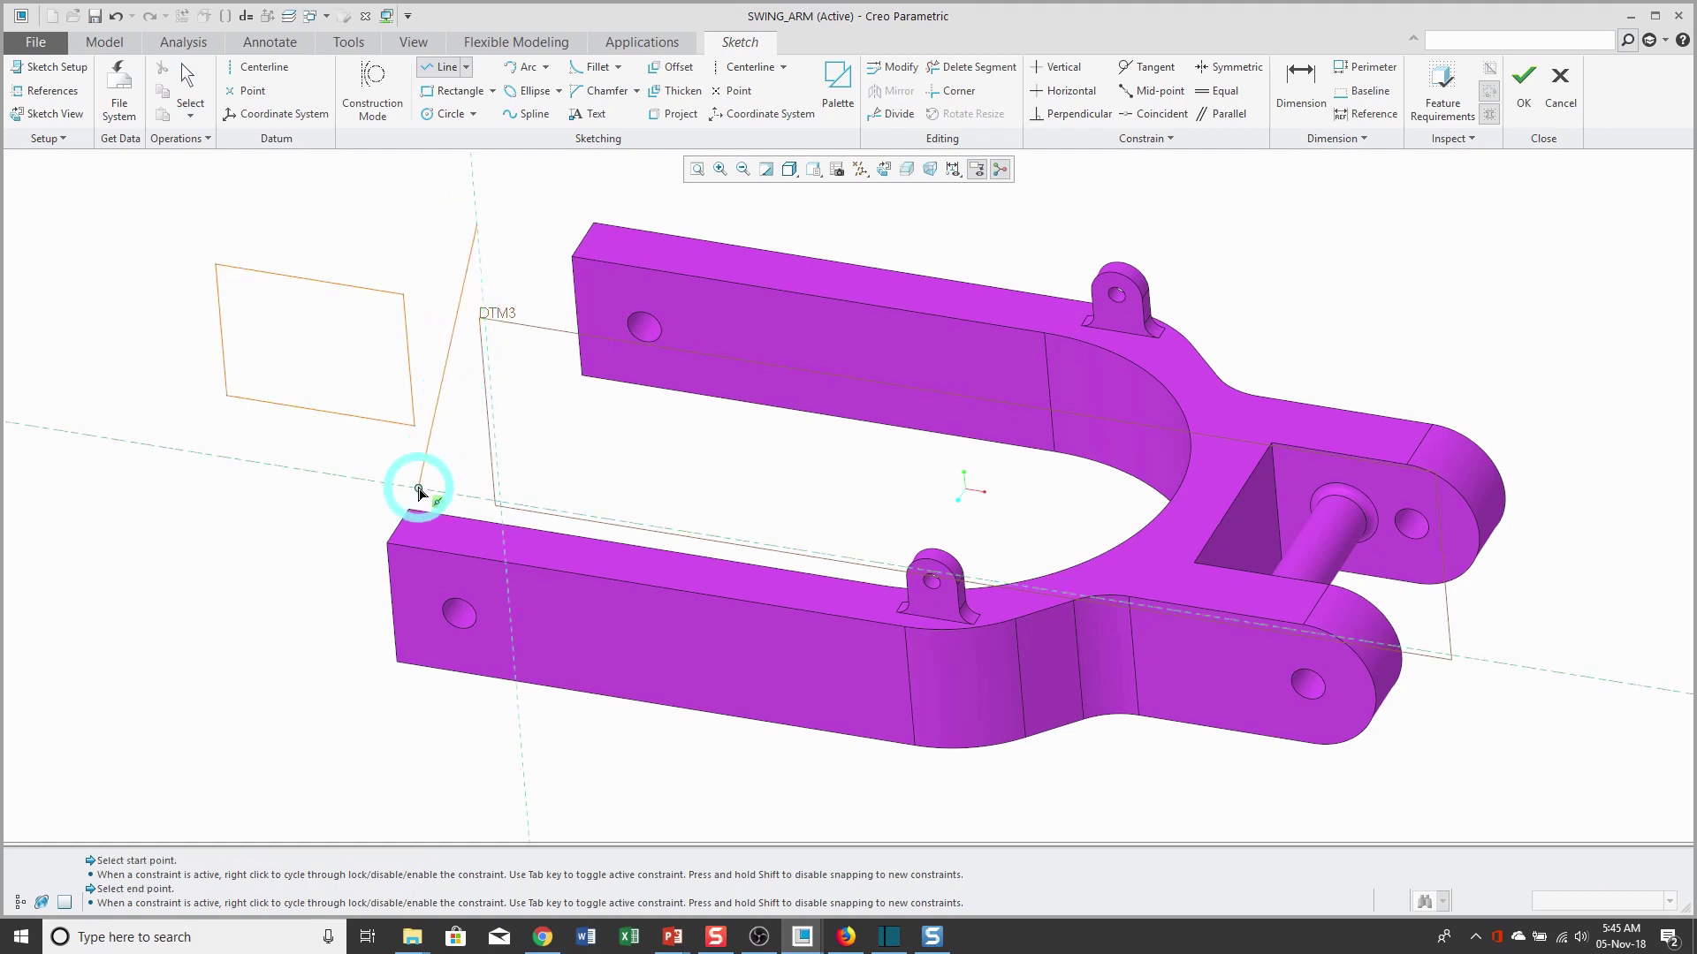
{"action": "left_click", "coordinate": [418, 490]}
{"action": "middle_click", "coordinate": [423, 216]}
{"action": "middle_click", "coordinate": [373, 212]}
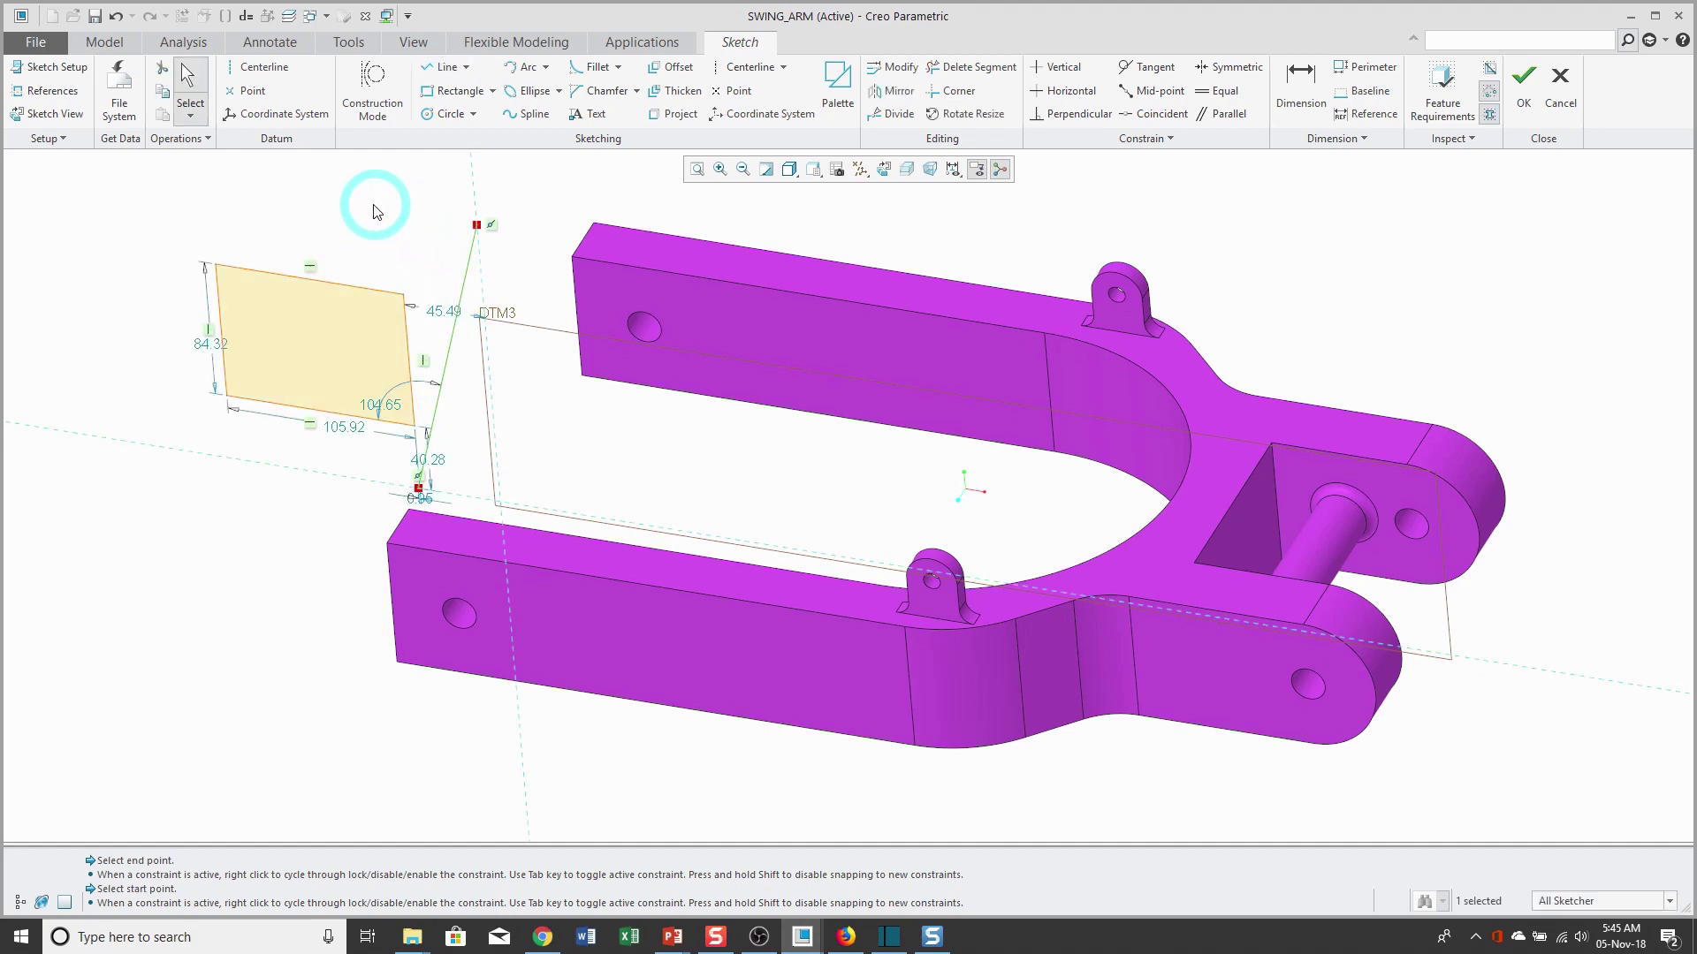
{"action": "left_click", "coordinate": [117, 17]}
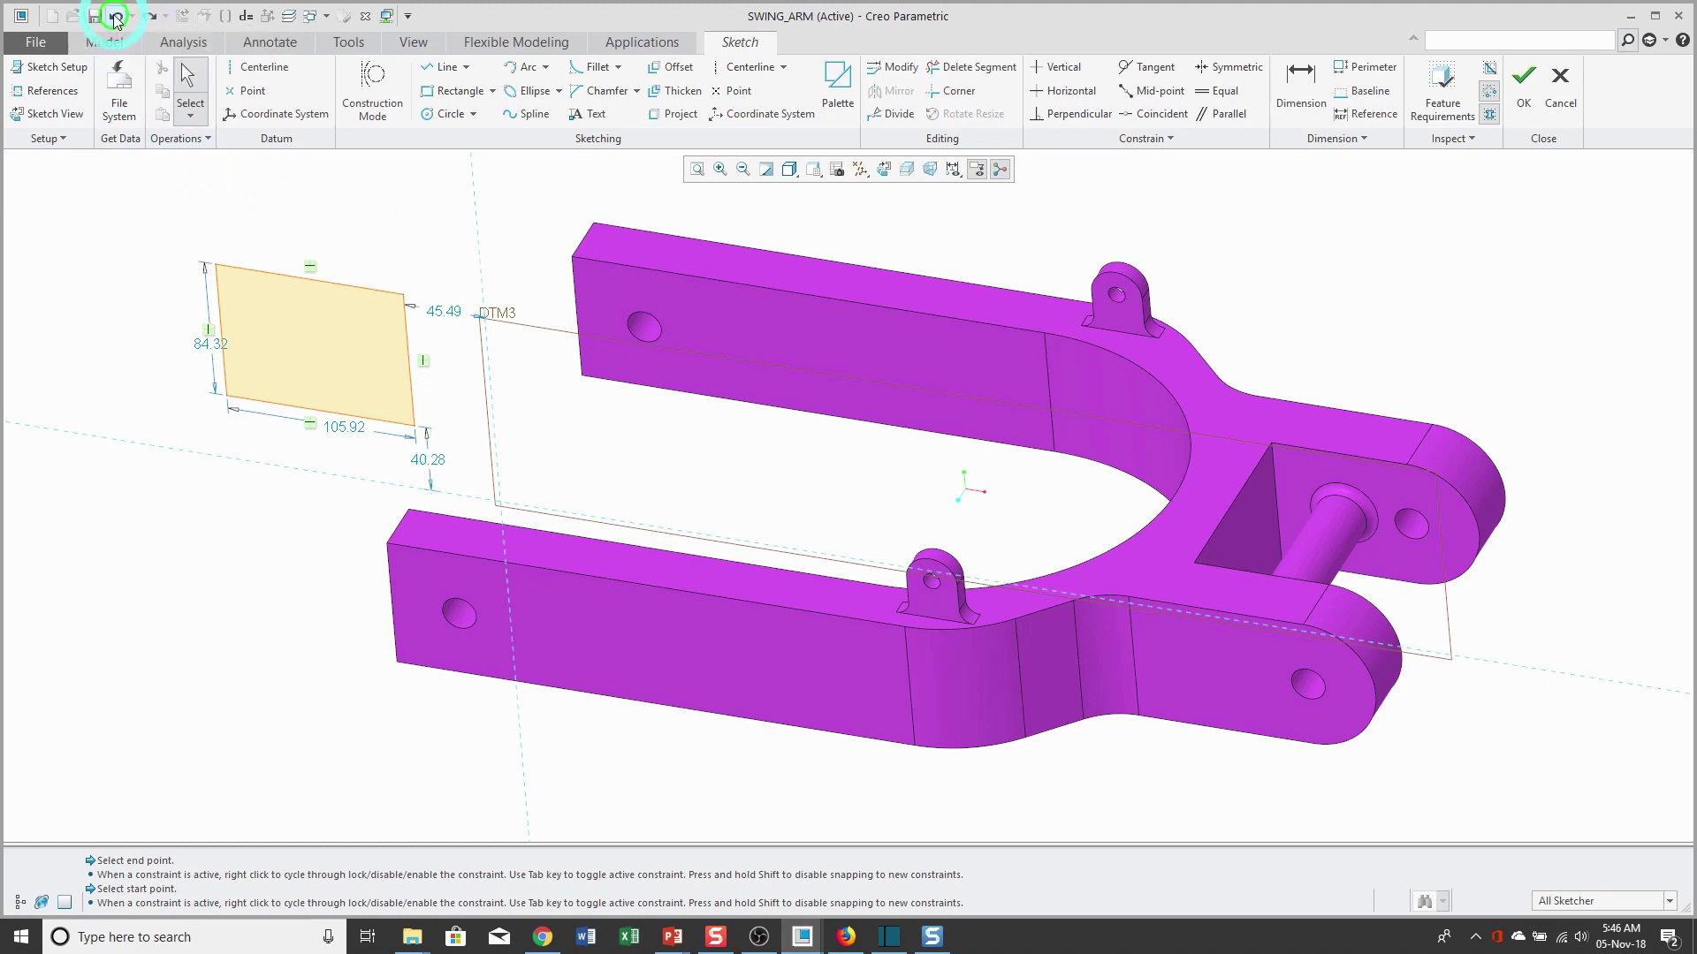
Undo the rectangle and bring up the References dialog listing DTM1 and DTM2
{"action": "left_click", "coordinate": [117, 17]}
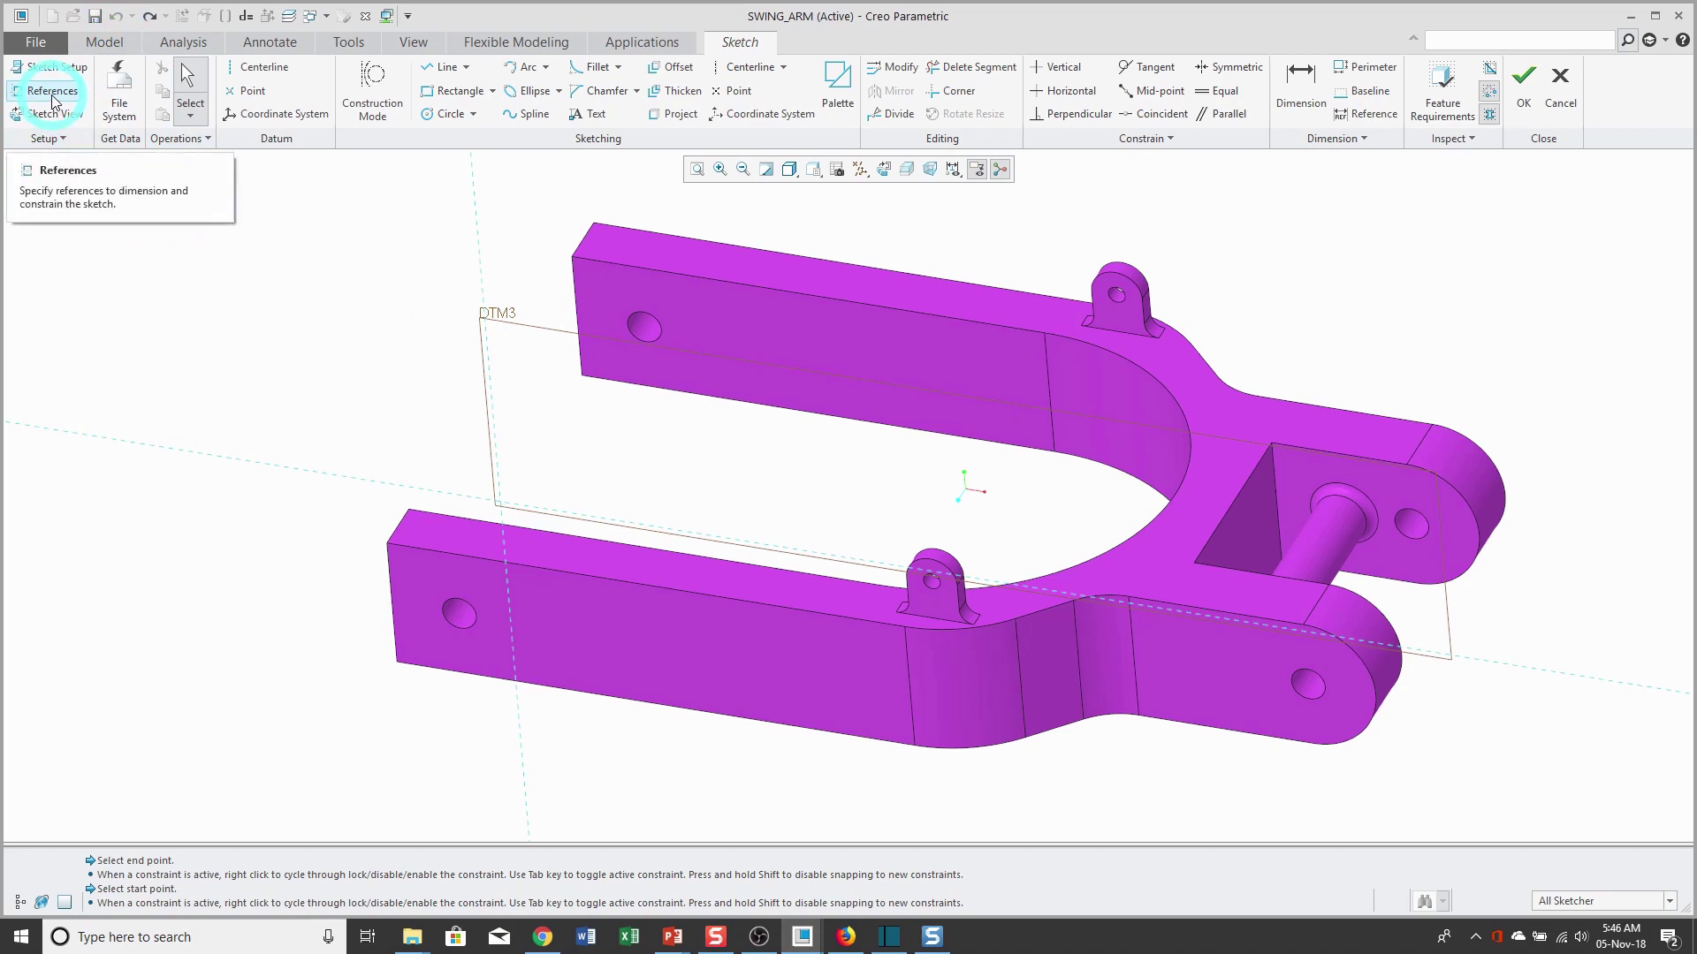
{"action": "right_click", "coordinate": [221, 304]}
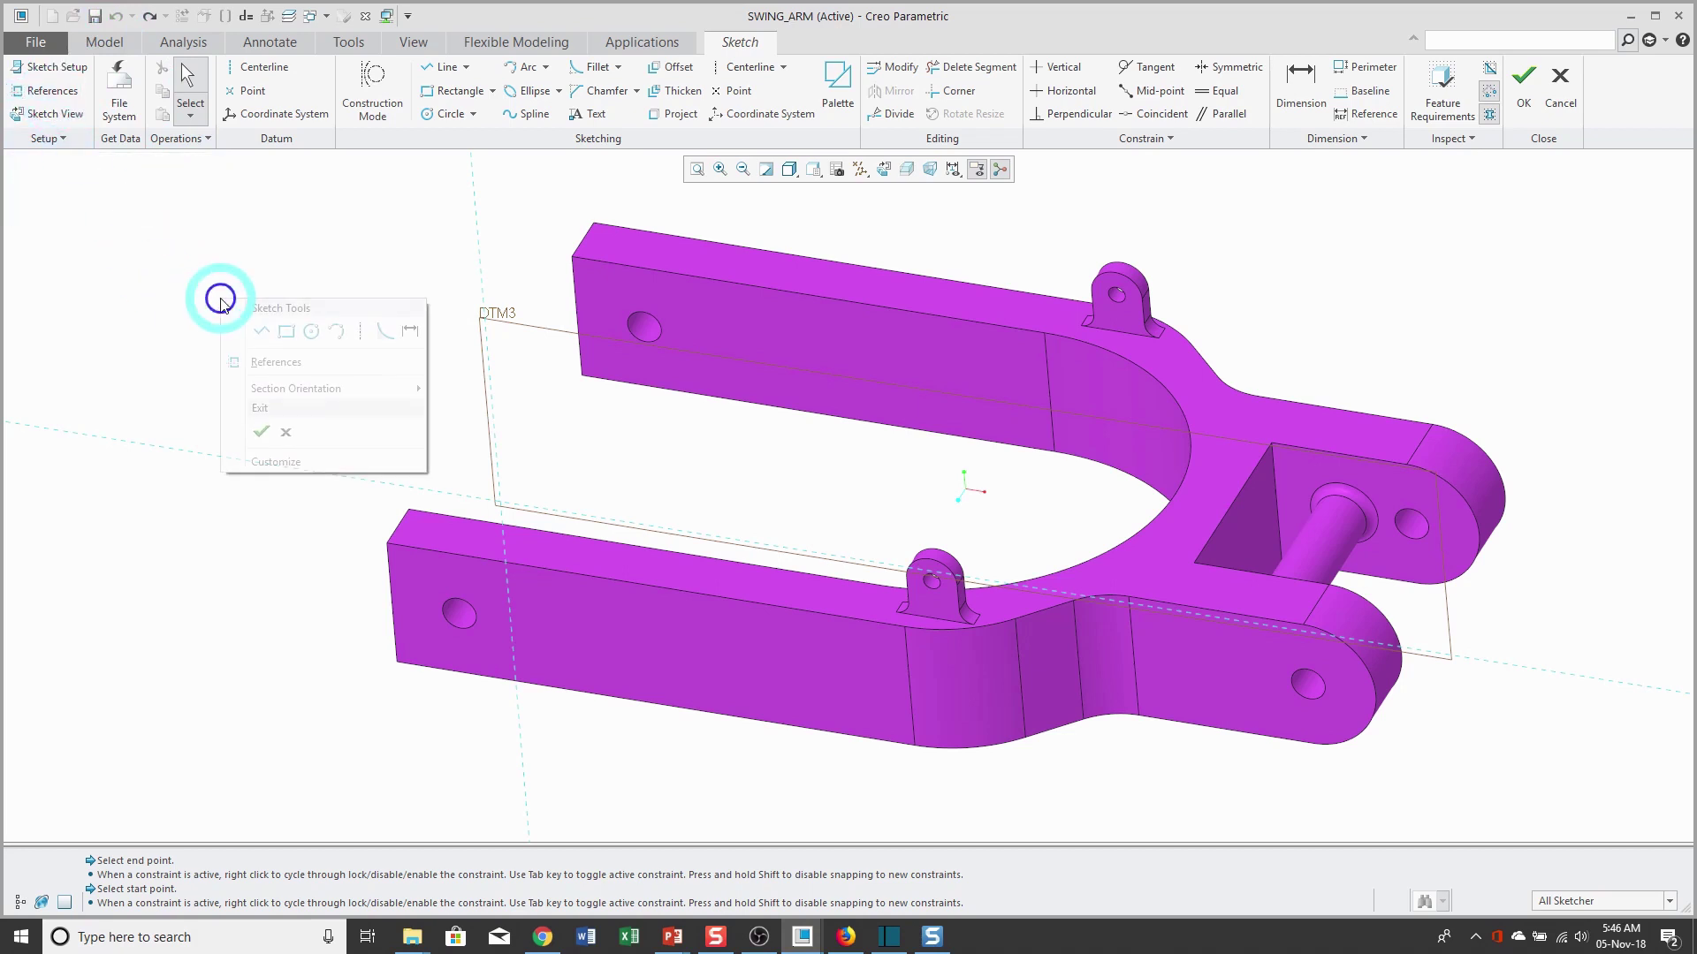
{"action": "left_click", "coordinate": [282, 364]}
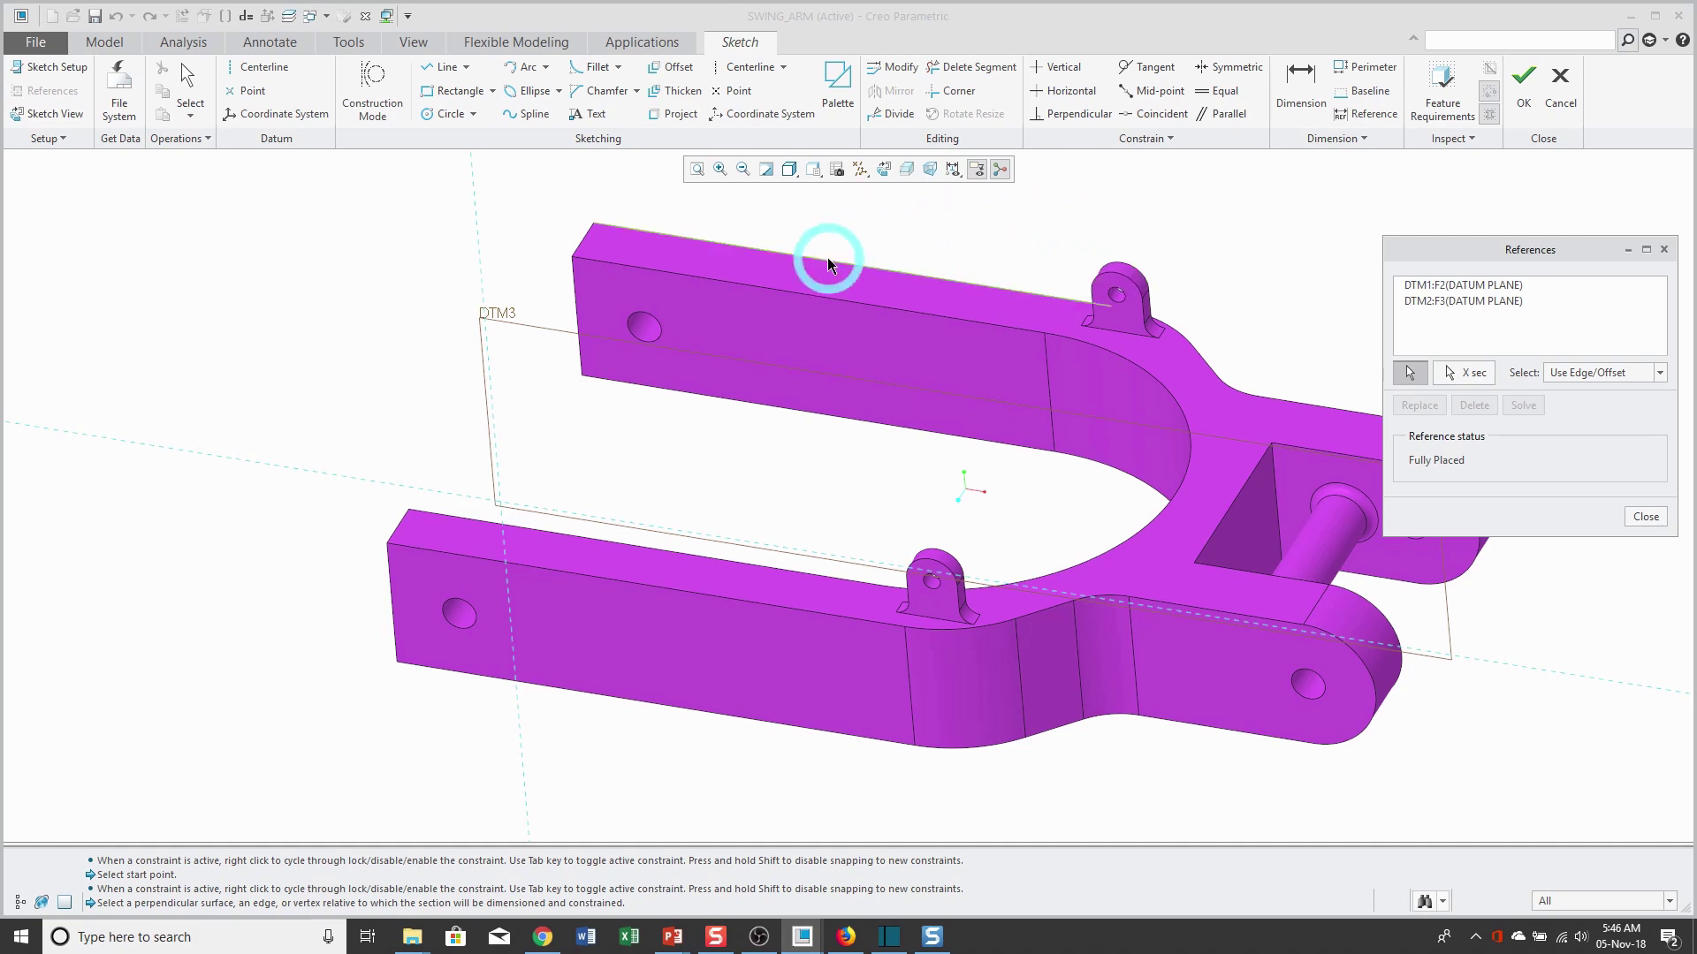
Add the arm's top surface and curved cut surface as references, solve, and close
{"action": "left_click", "coordinate": [816, 276]}
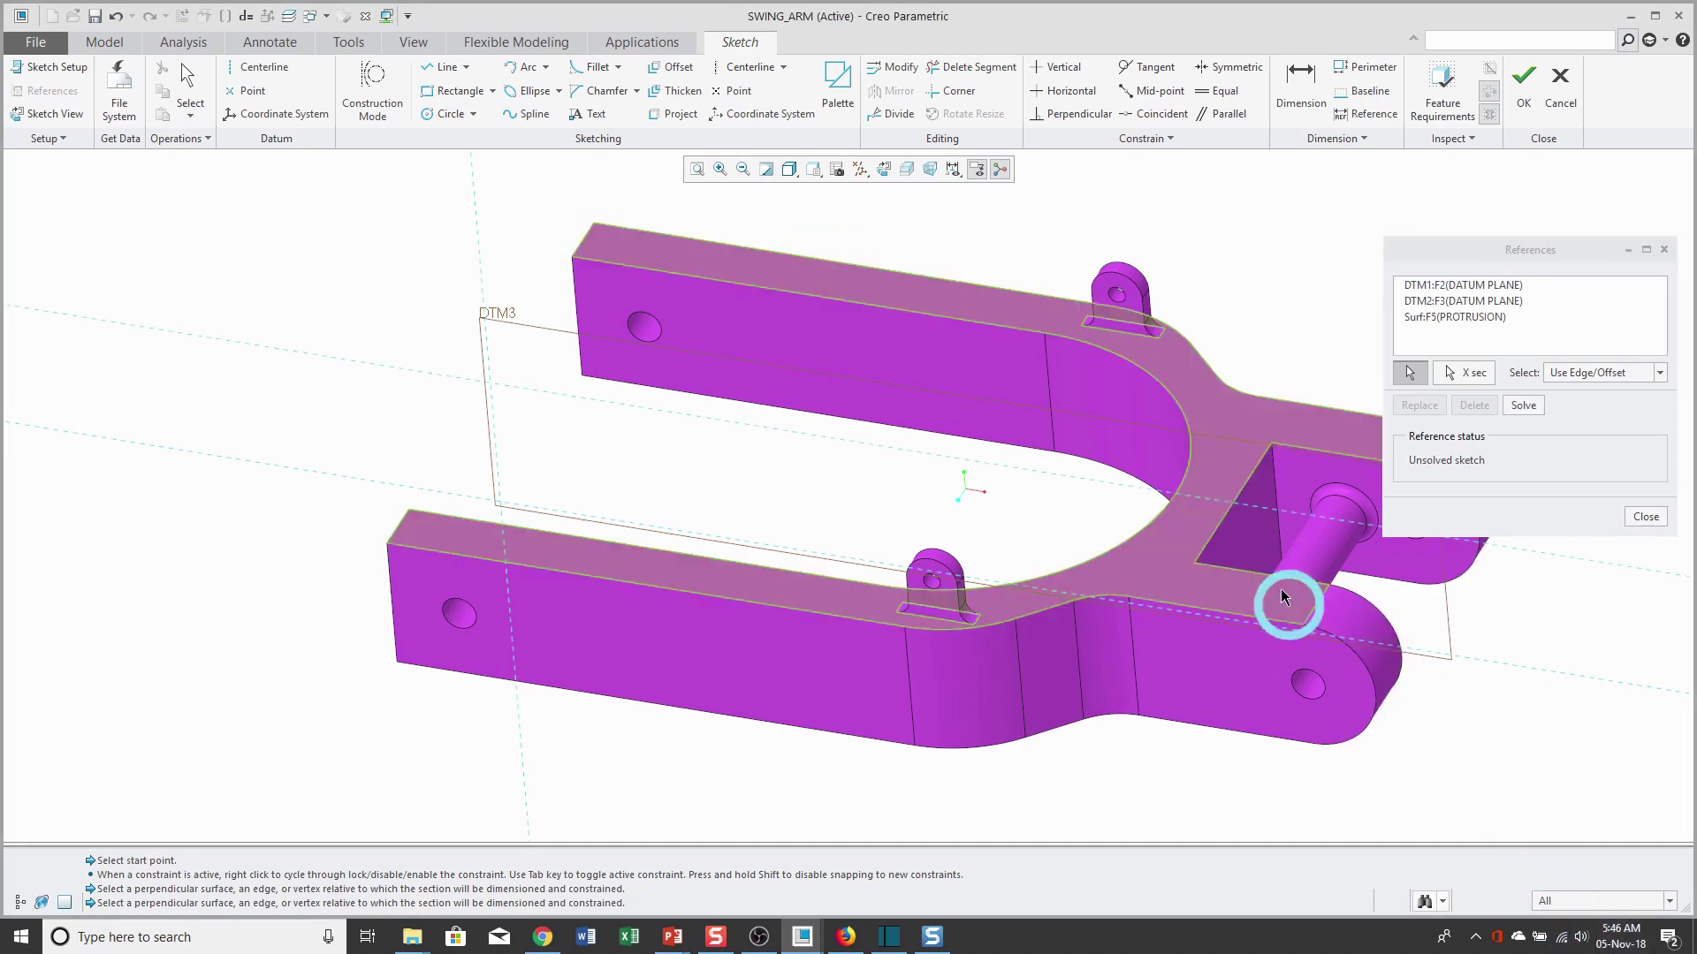
{"action": "left_click", "coordinate": [1256, 552]}
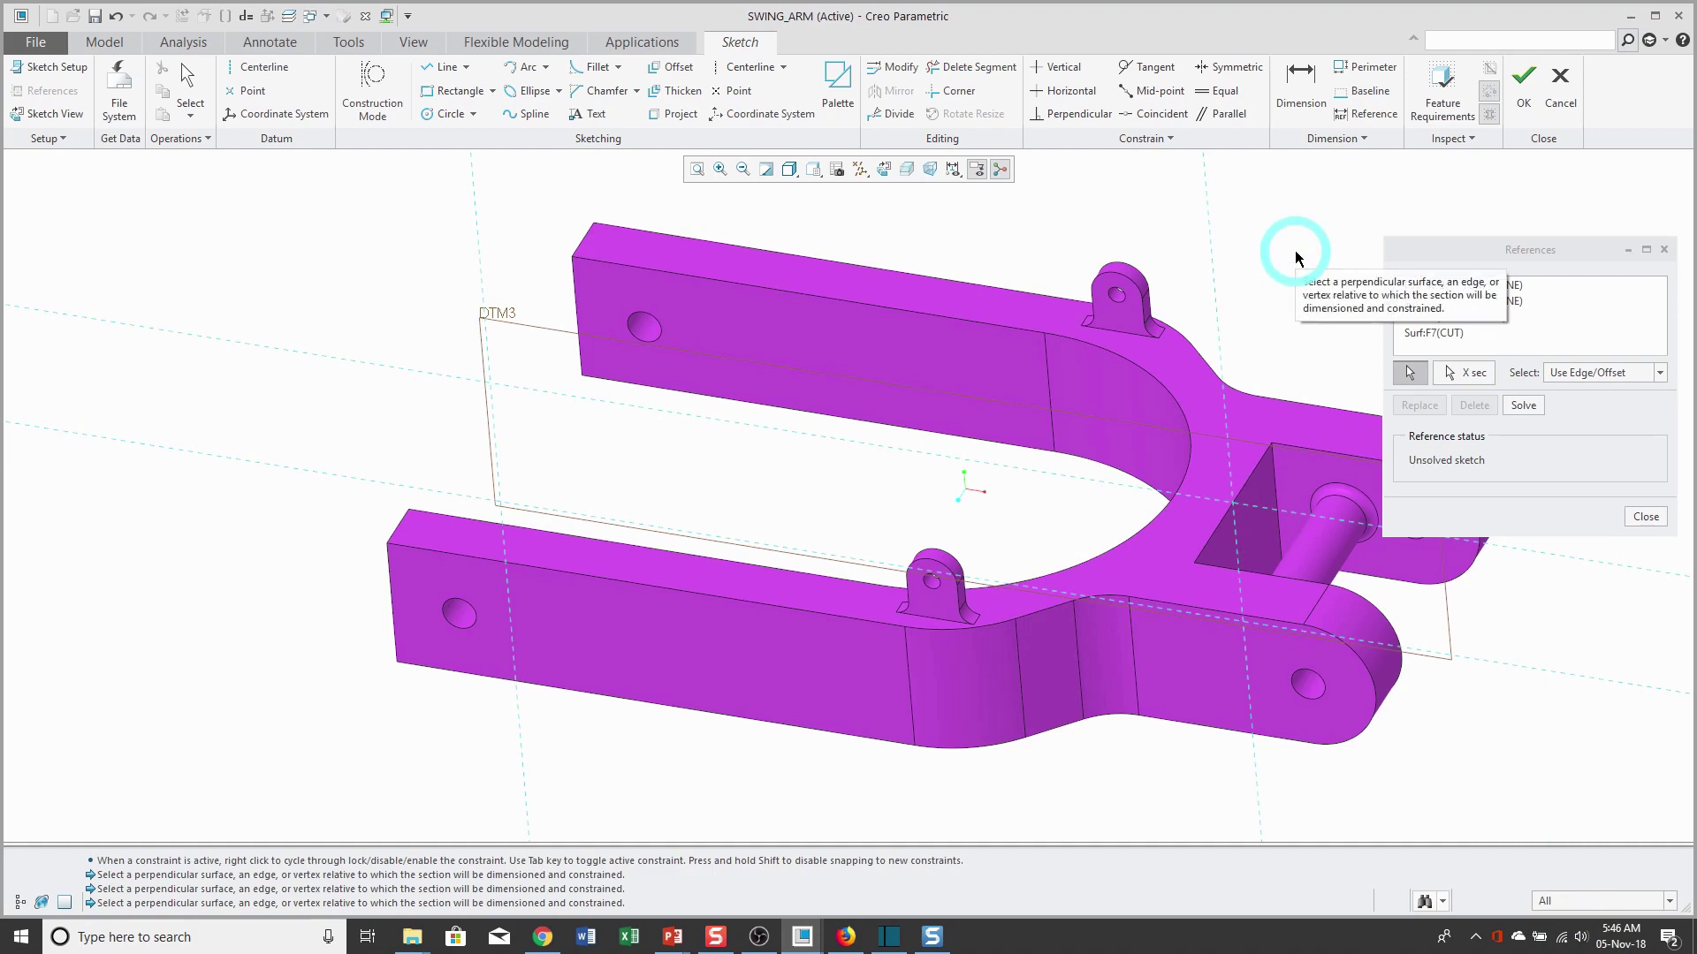
{"action": "left_click", "coordinate": [1524, 405]}
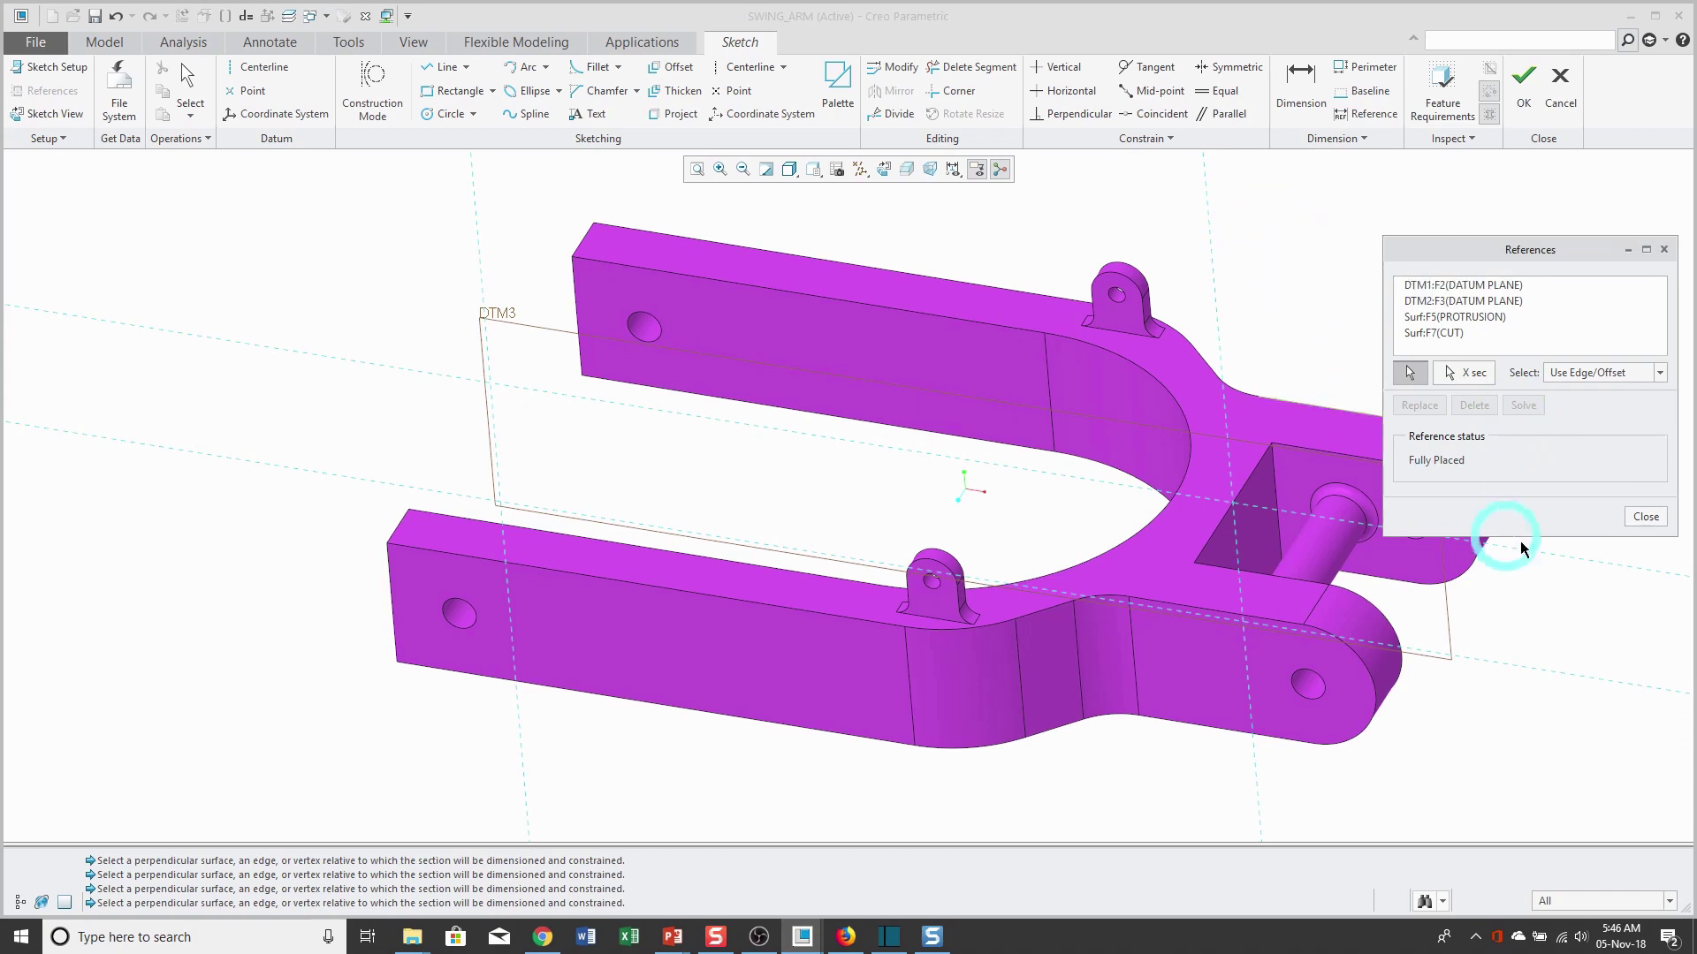
{"action": "left_click", "coordinate": [1639, 523]}
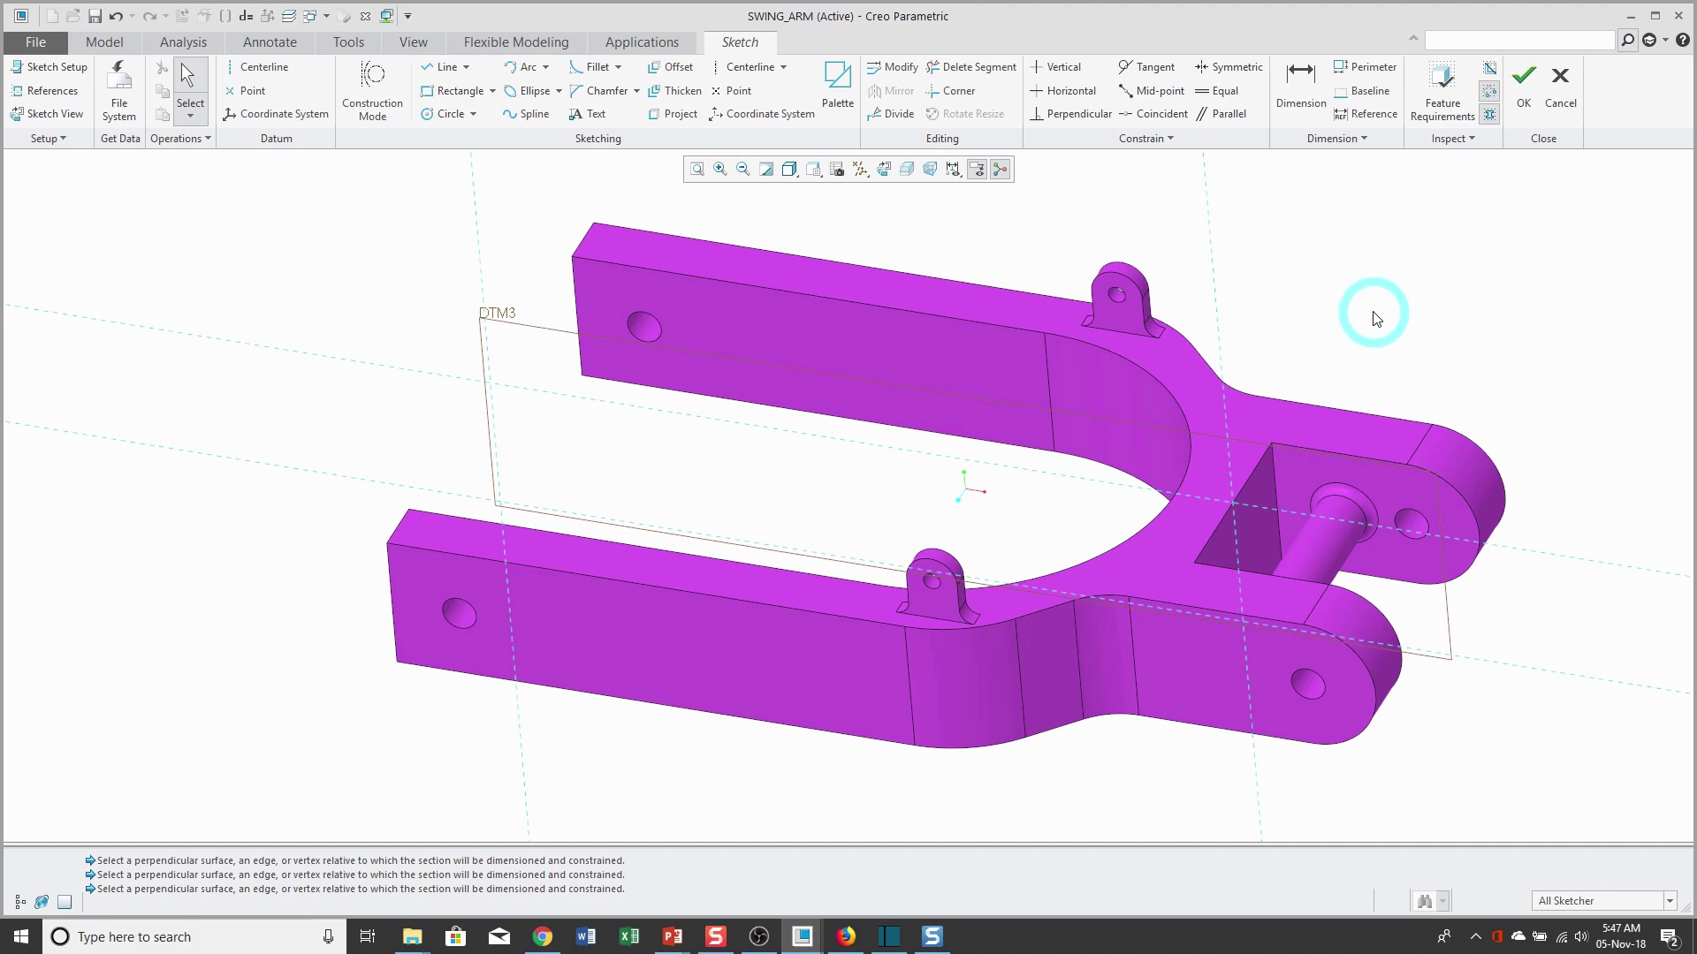
Clip the model in front of DTM3, orbit to inspect it, and review the references
{"action": "left_click", "coordinate": [908, 178]}
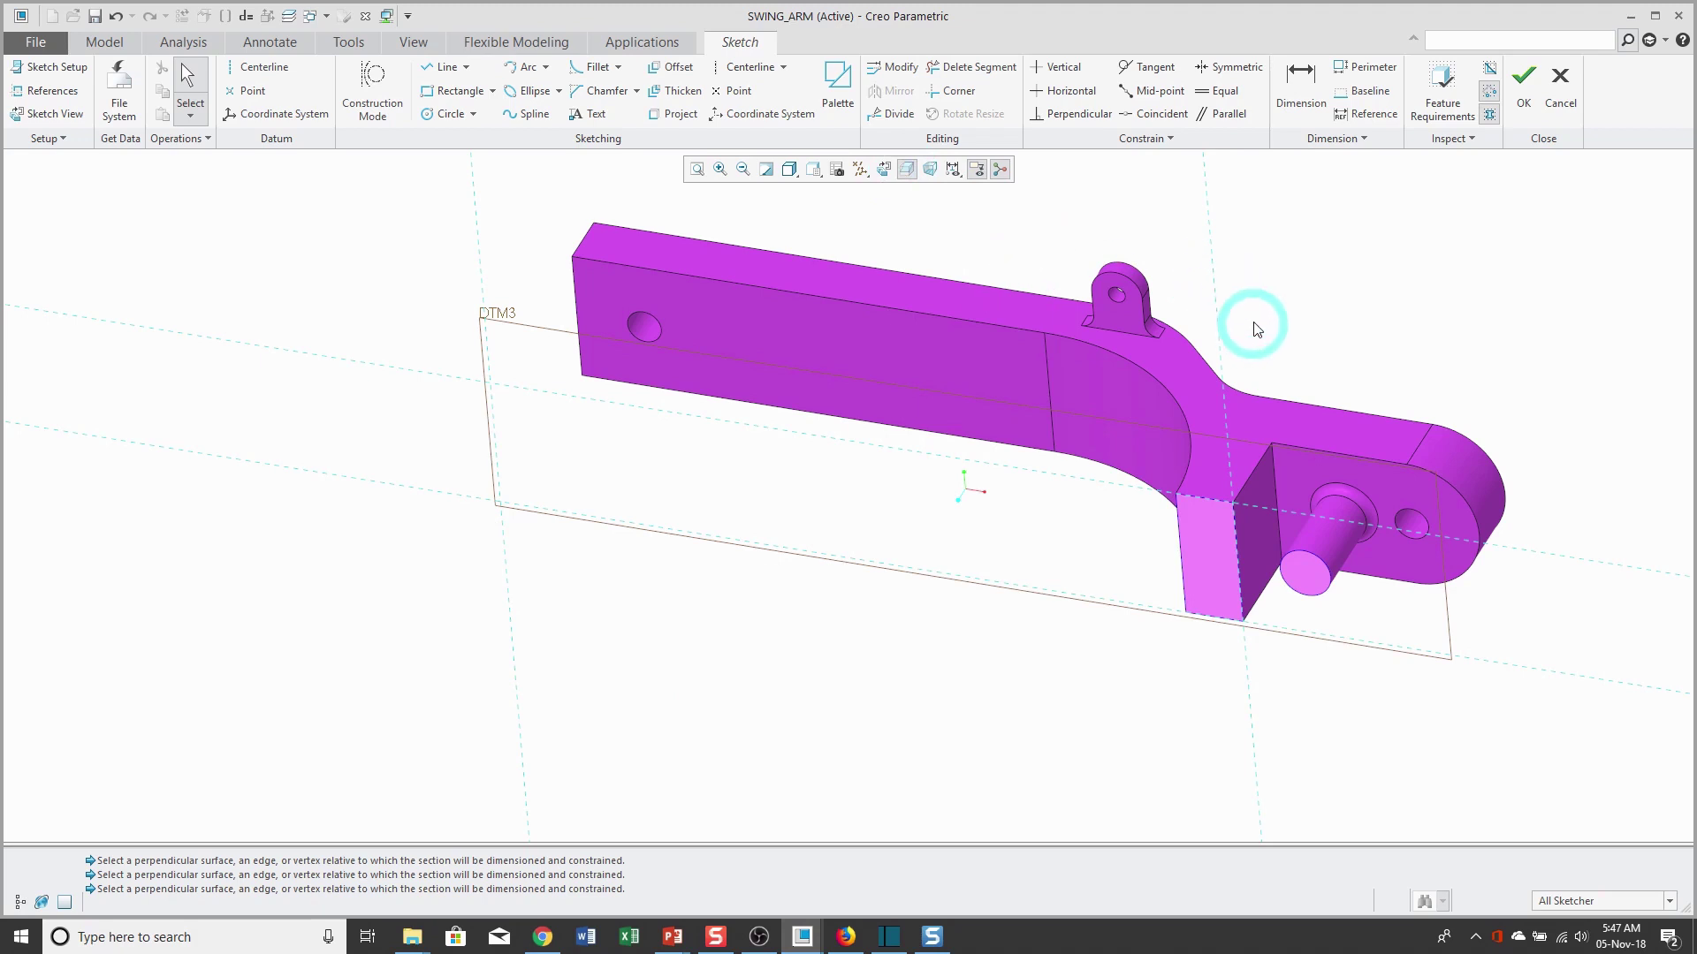
{"action": "middle_click_drag", "start_coordinate": [1250, 325], "coordinate": [1316, 335]}
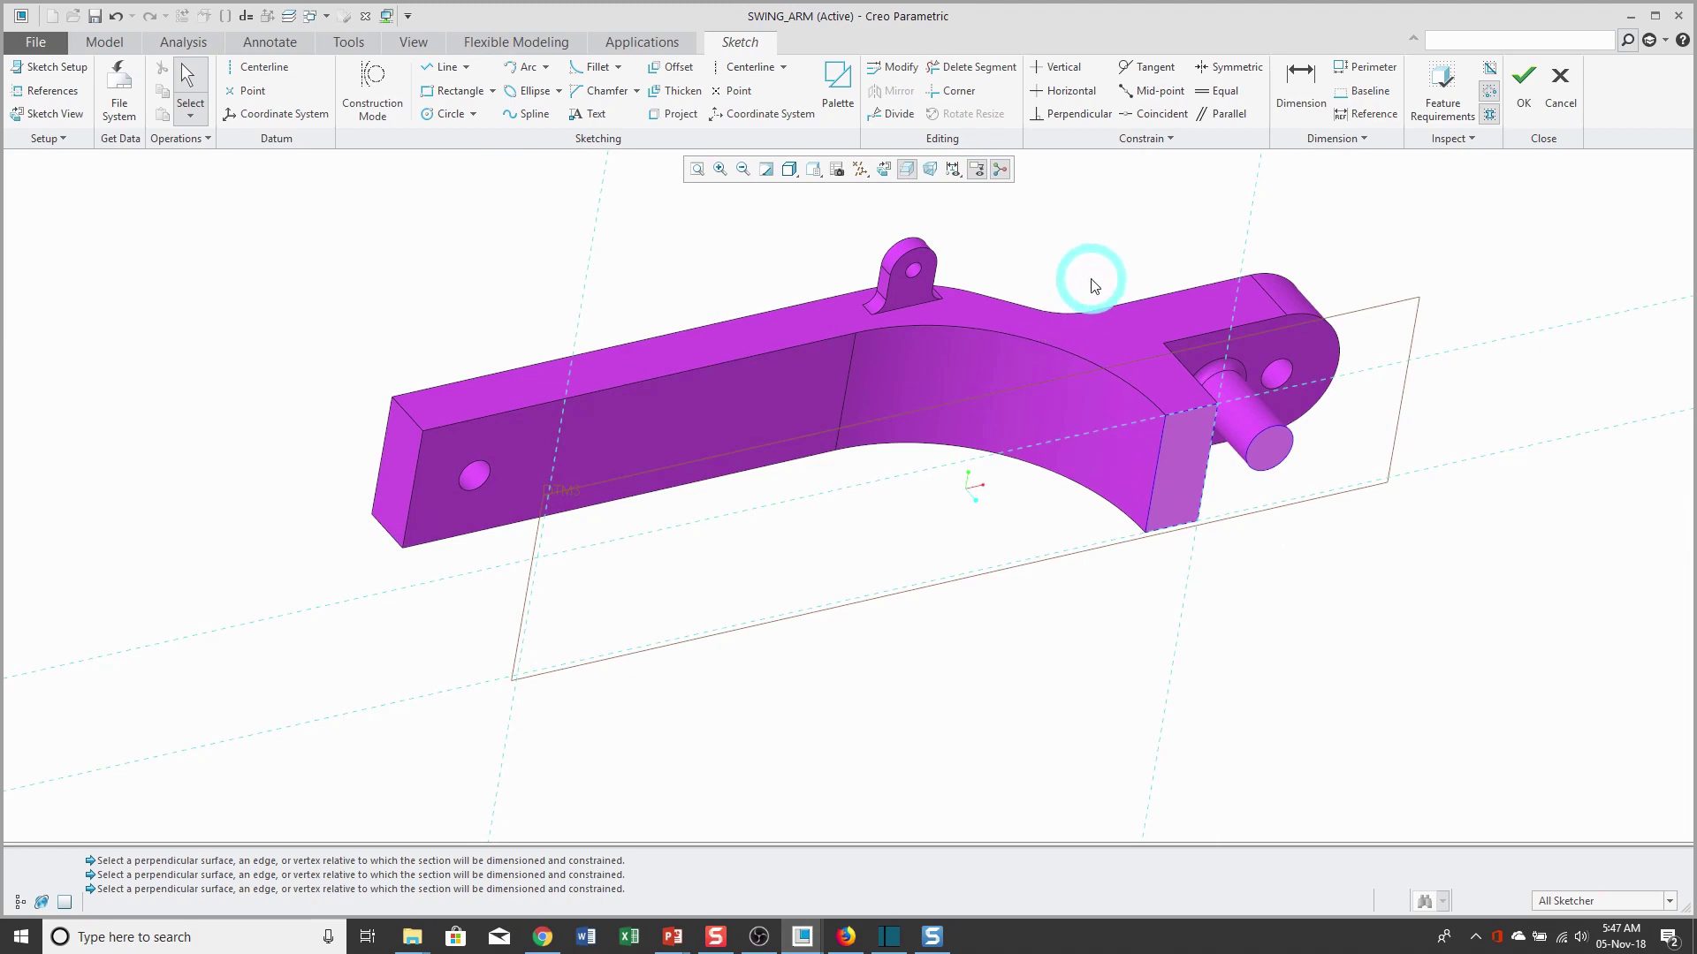
{"action": "left_click", "coordinate": [52, 90]}
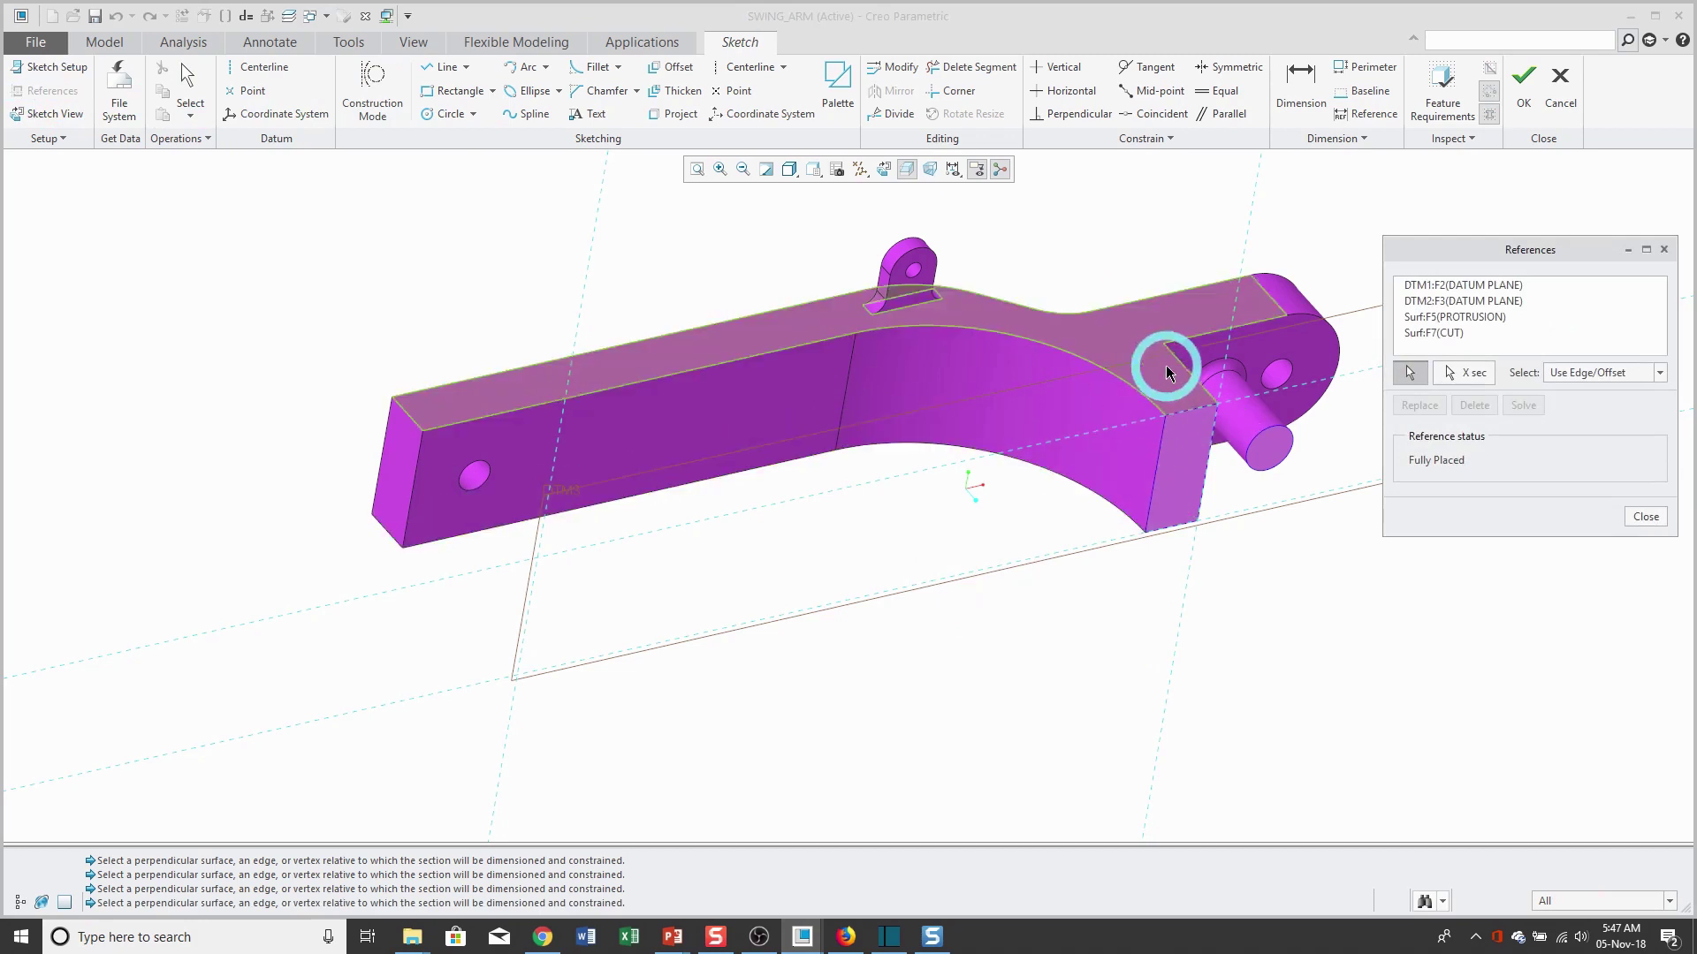
{"action": "left_click", "coordinate": [1643, 519]}
Toggle Clip Model off and back on, then bring up the sketch shortcut menu
{"action": "left_click", "coordinate": [906, 171]}
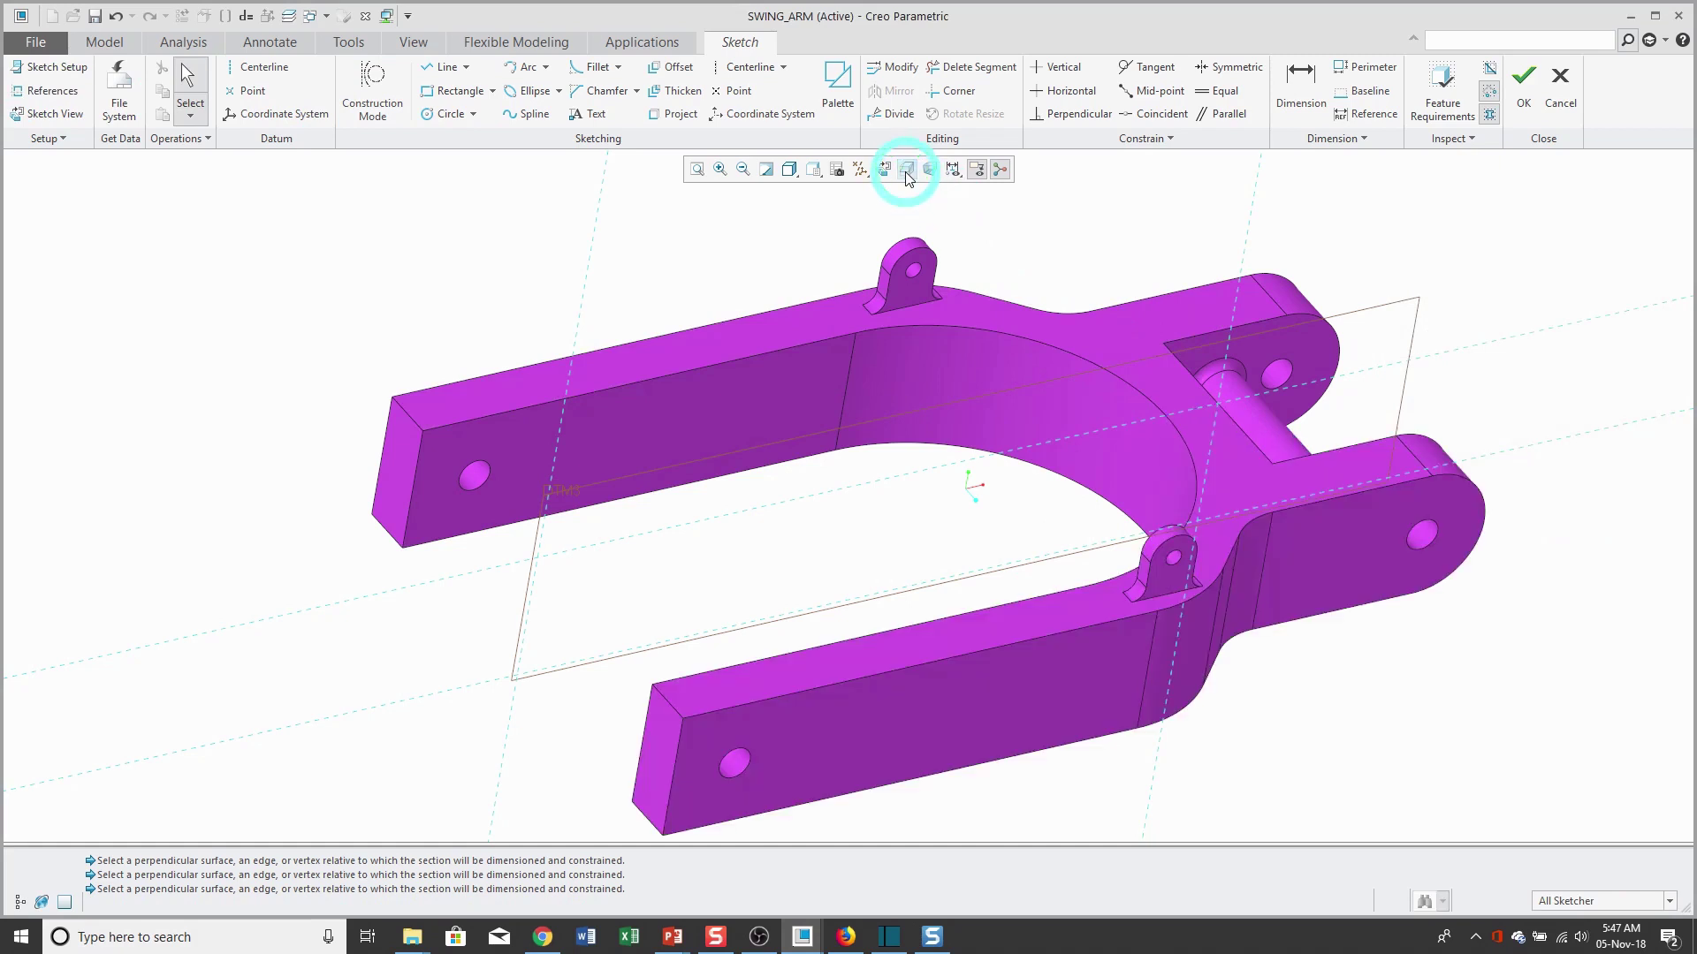
{"action": "left_click", "coordinate": [906, 171]}
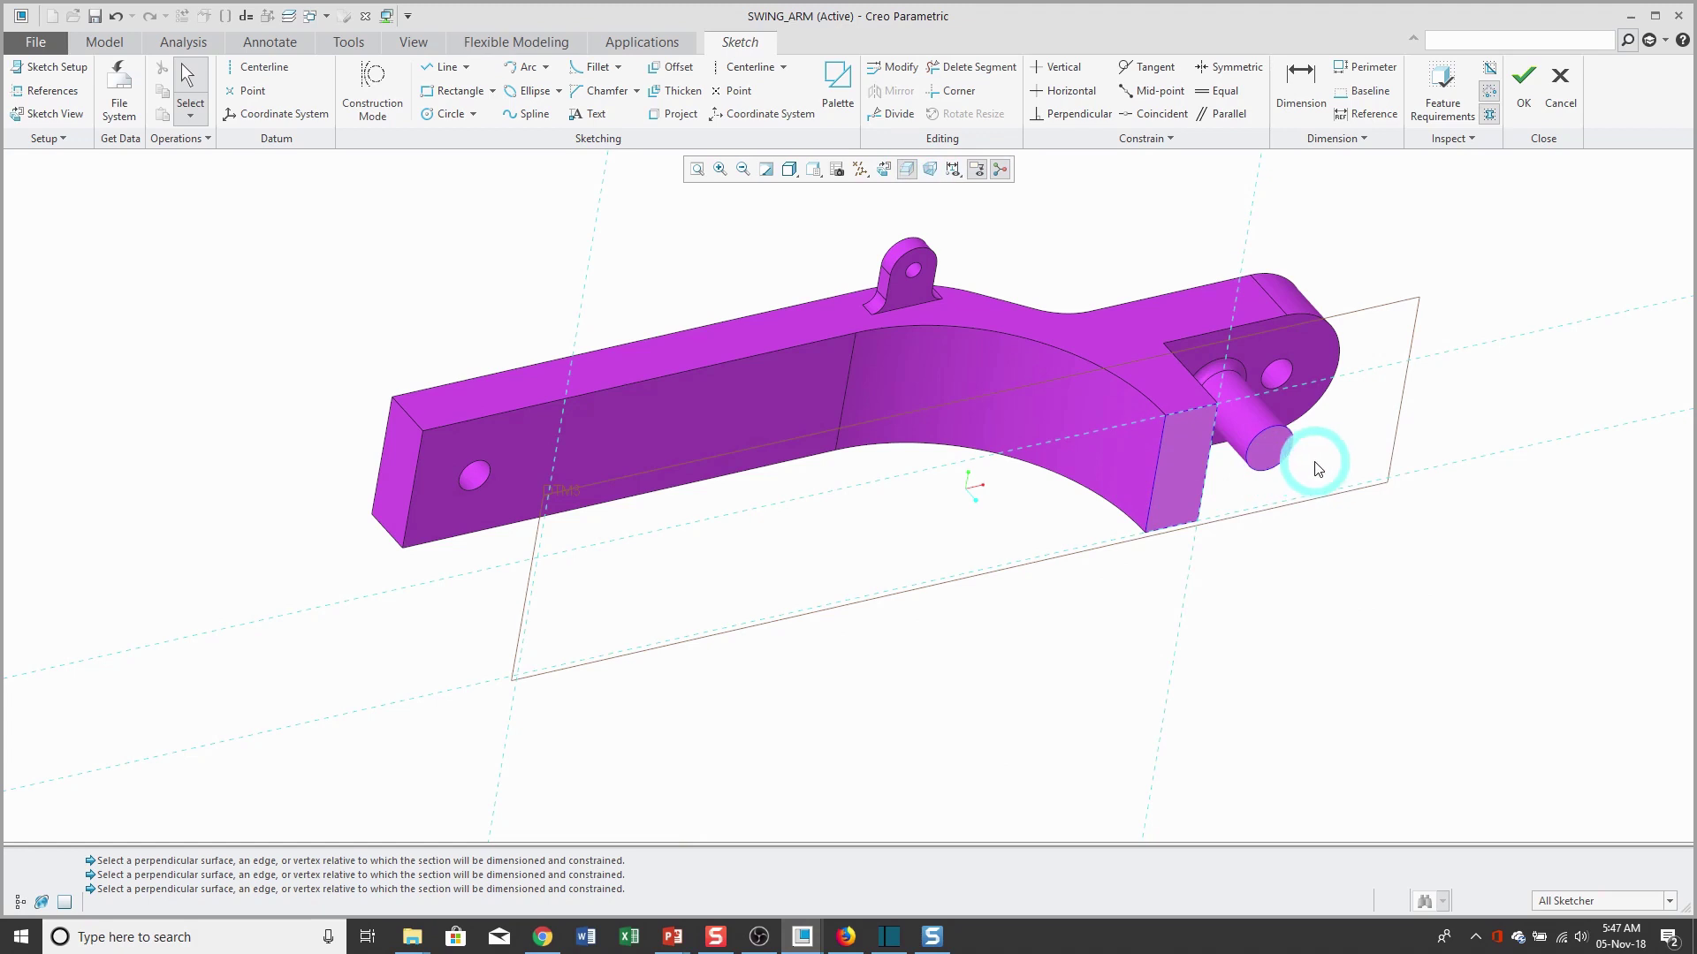
{"action": "right_click", "coordinate": [1040, 238]}
{"action": "left_click", "coordinate": [1093, 304]}
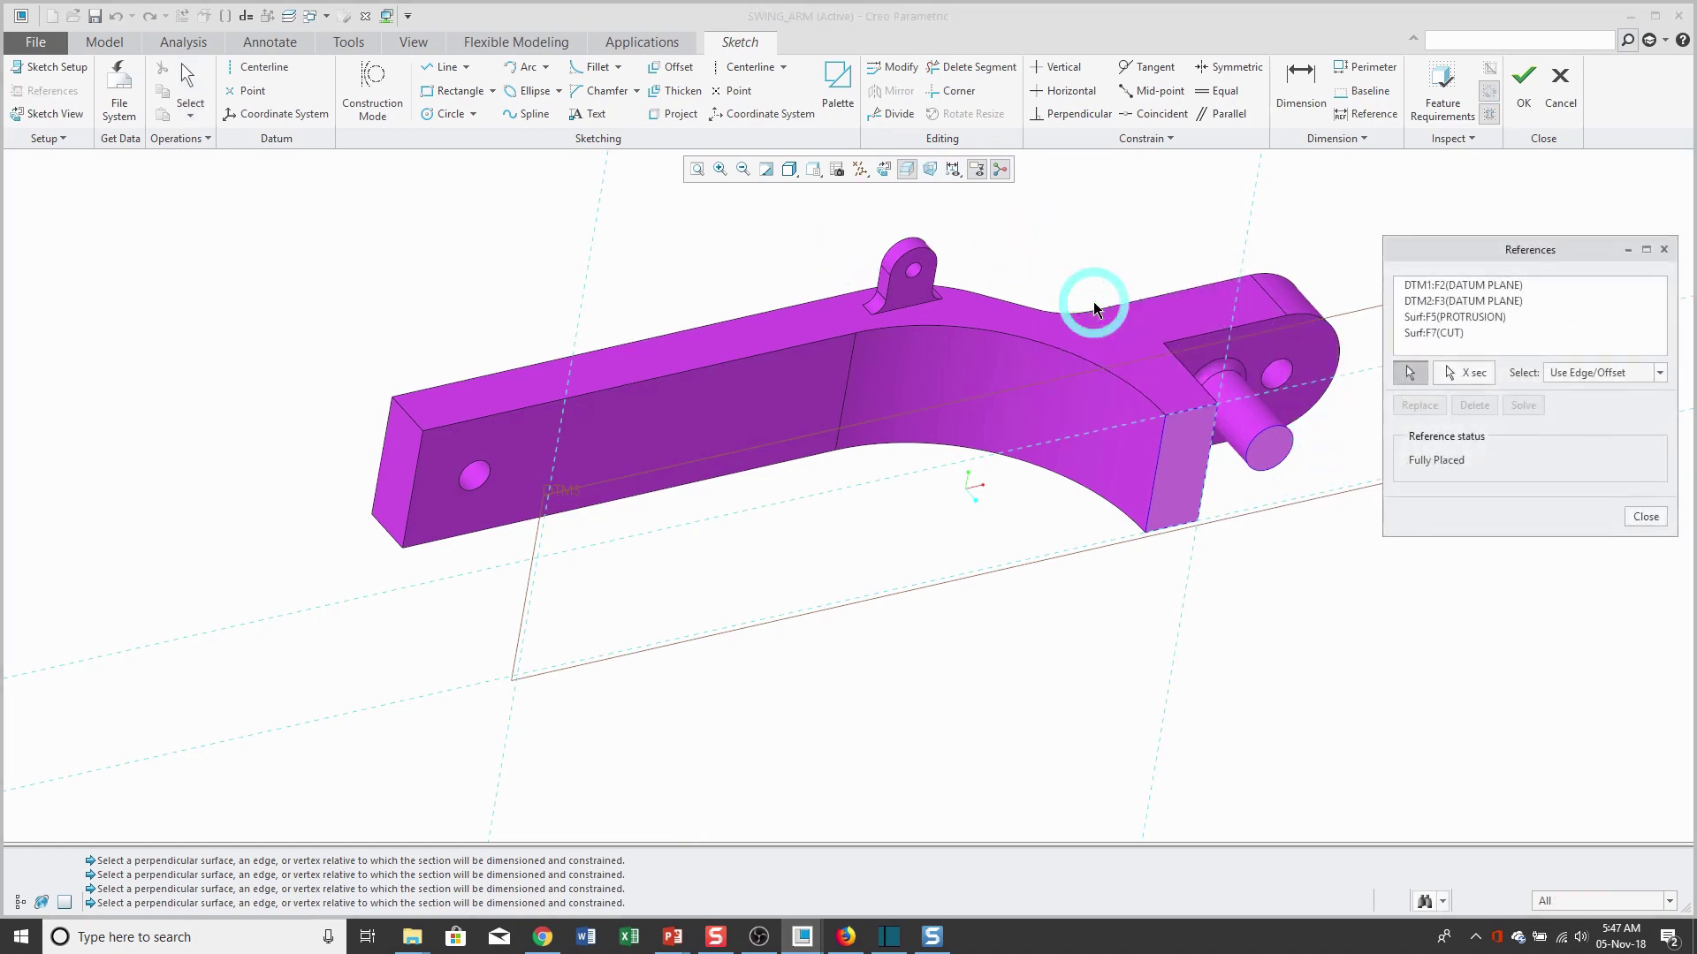
{"action": "left_click", "coordinate": [1468, 376]}
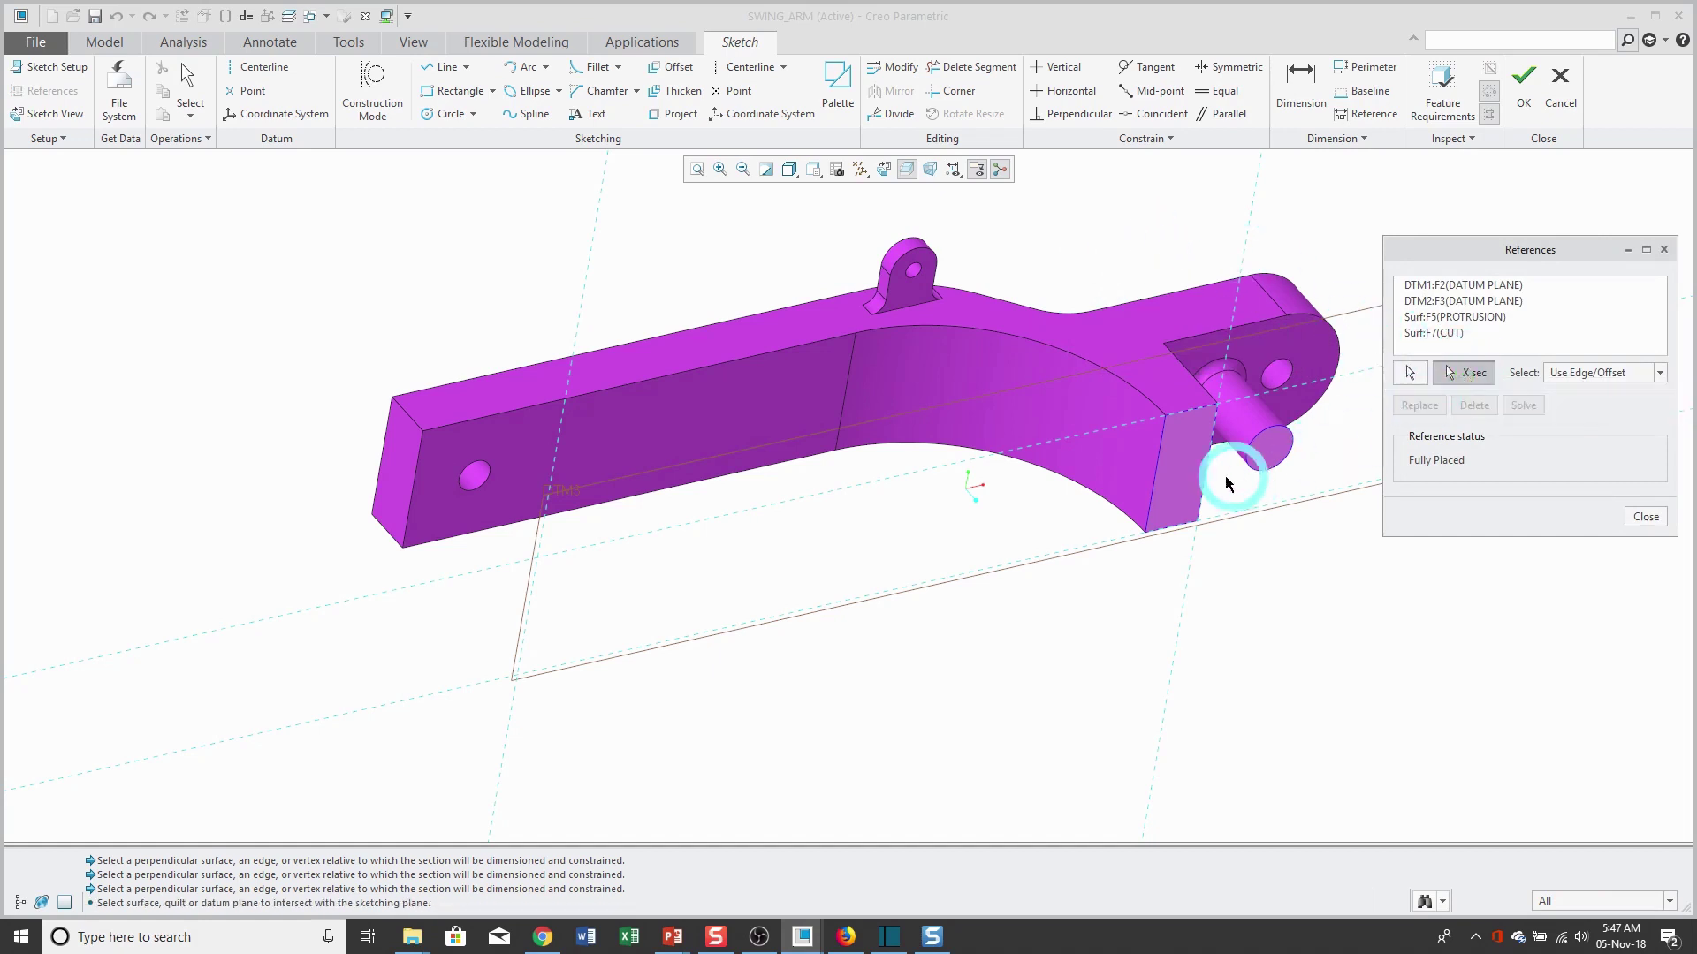
{"action": "left_click", "coordinate": [1165, 521]}
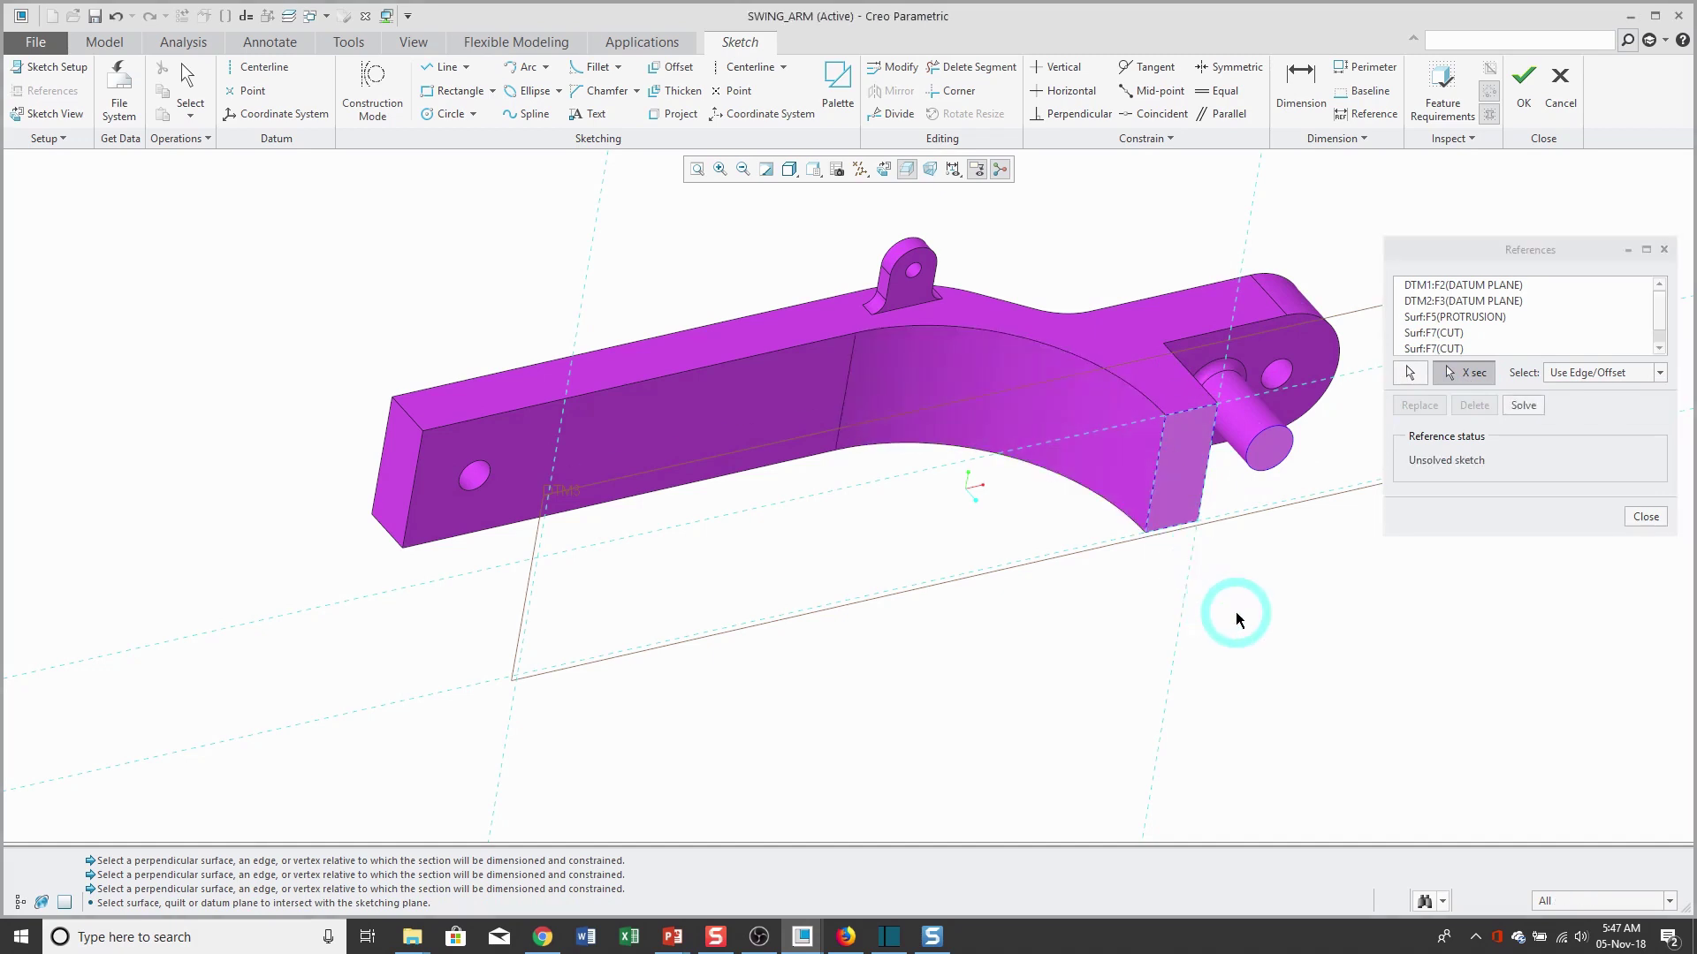
{"action": "left_click", "coordinate": [1524, 405]}
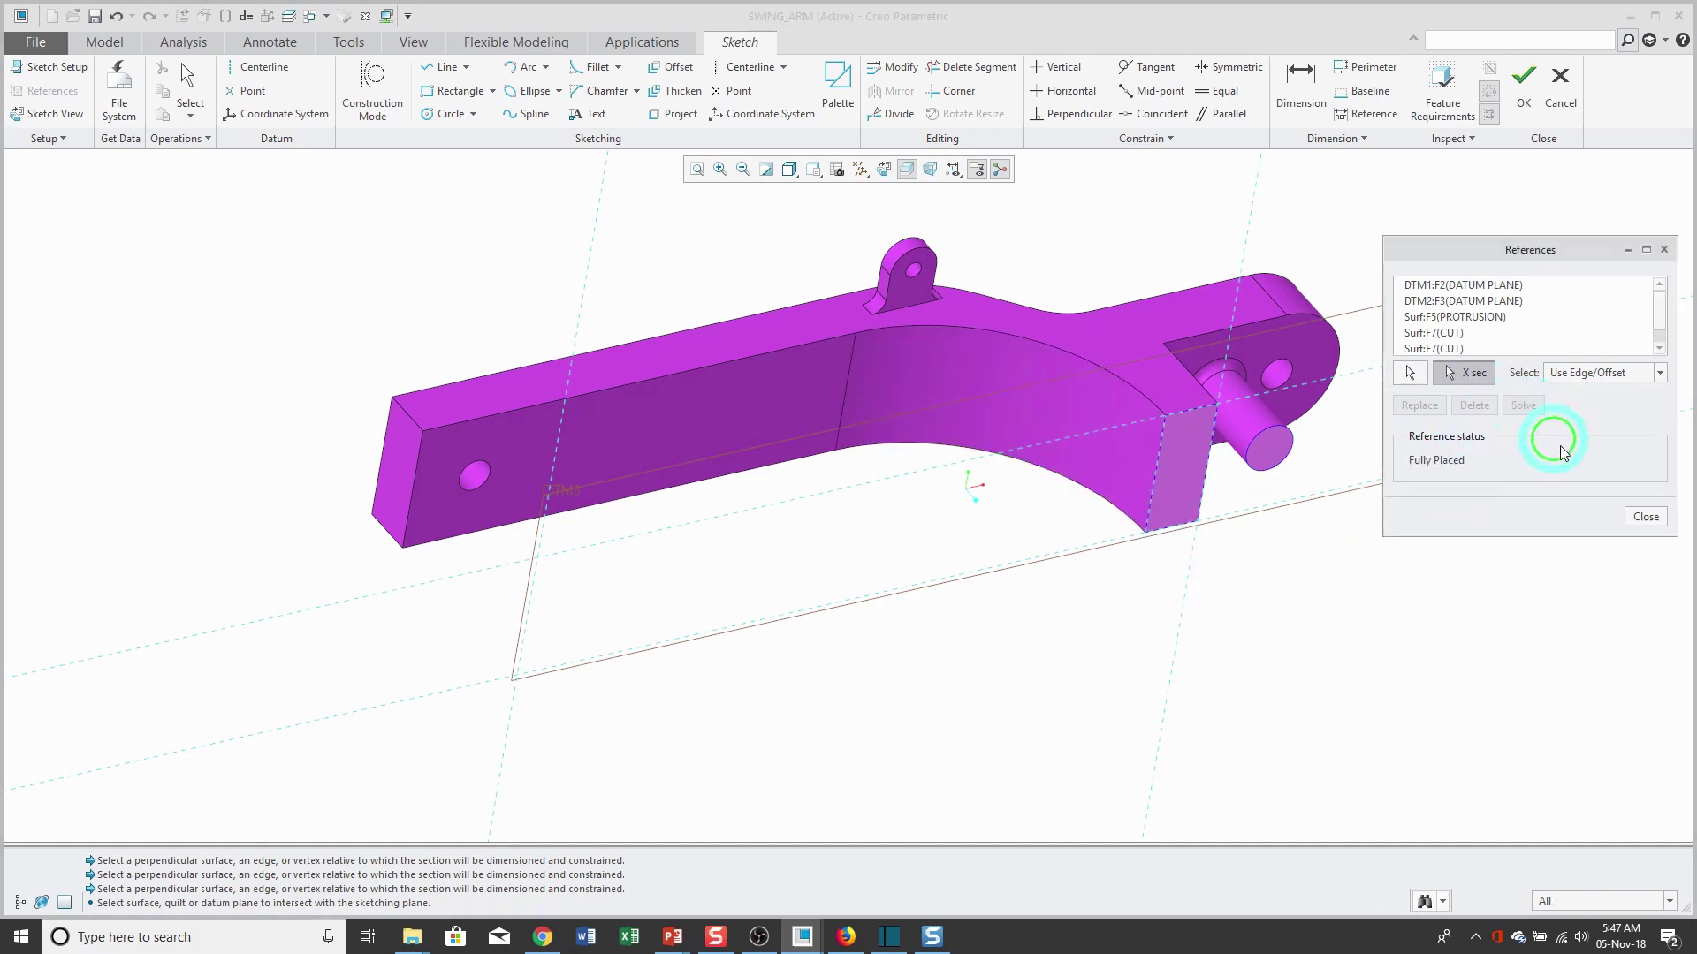
{"action": "left_click", "coordinate": [1643, 517]}
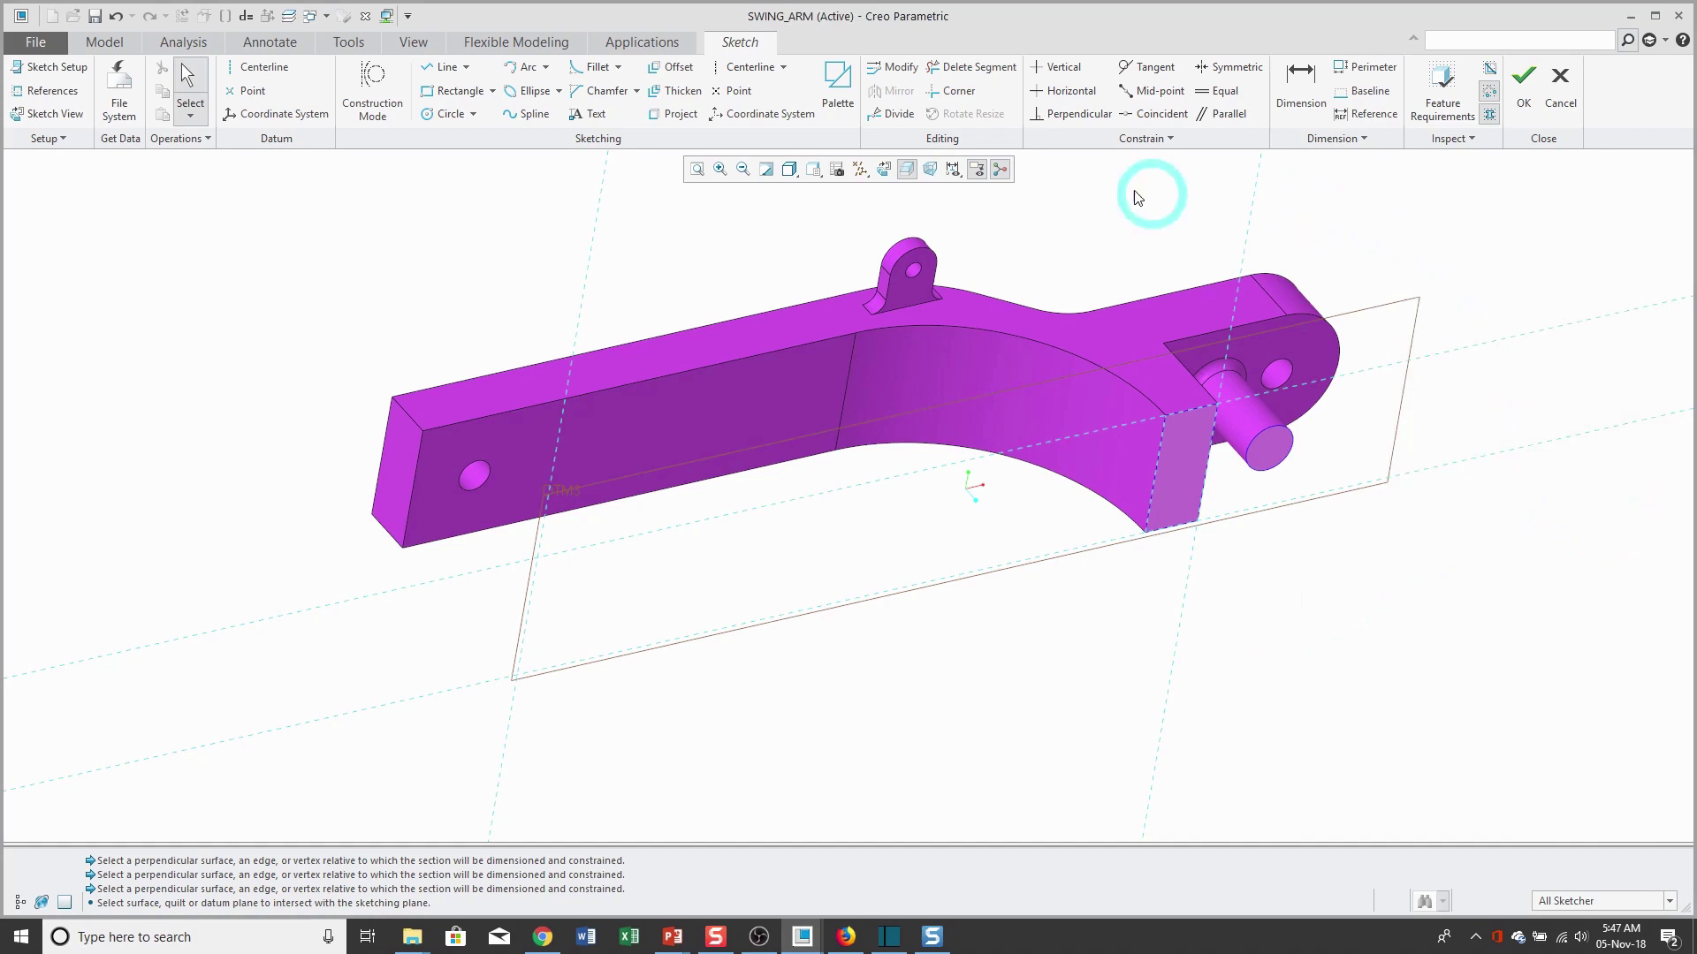
Switch to Sketch View so DTM3 lies parallel to the screen
{"action": "left_click", "coordinate": [884, 170]}
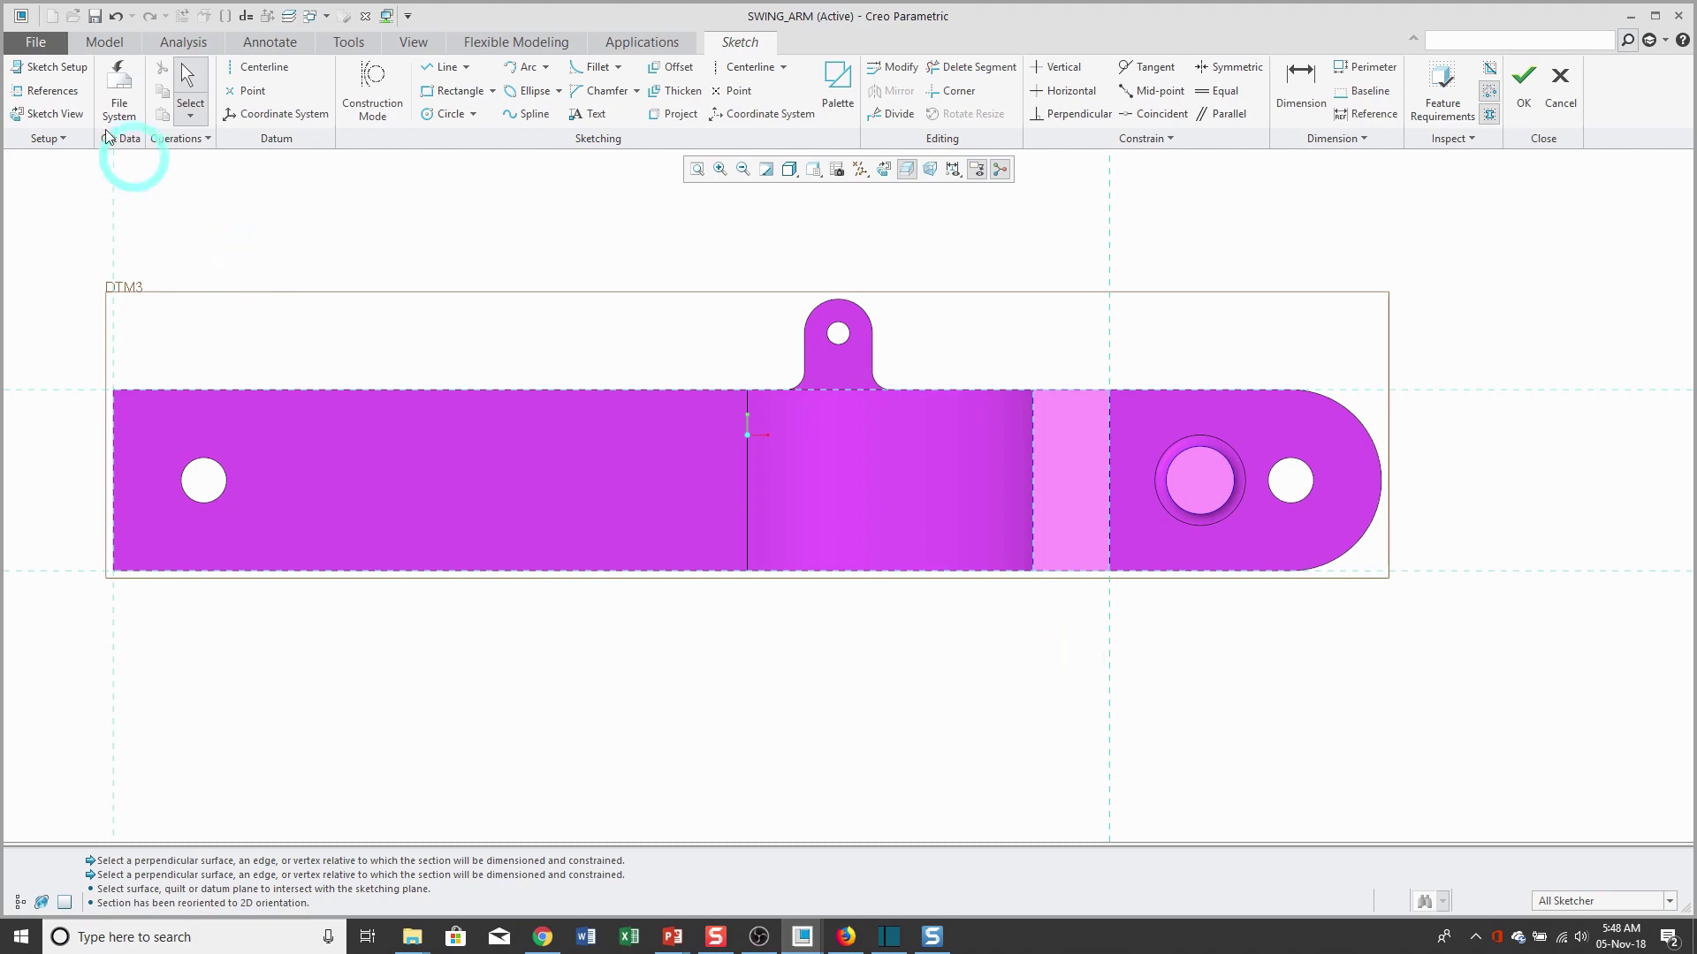
Delete both Surf:F7(CUT) references and Surf:F5(PROTRUSION) in the References dialog, then close it
{"action": "left_click", "coordinate": [52, 90]}
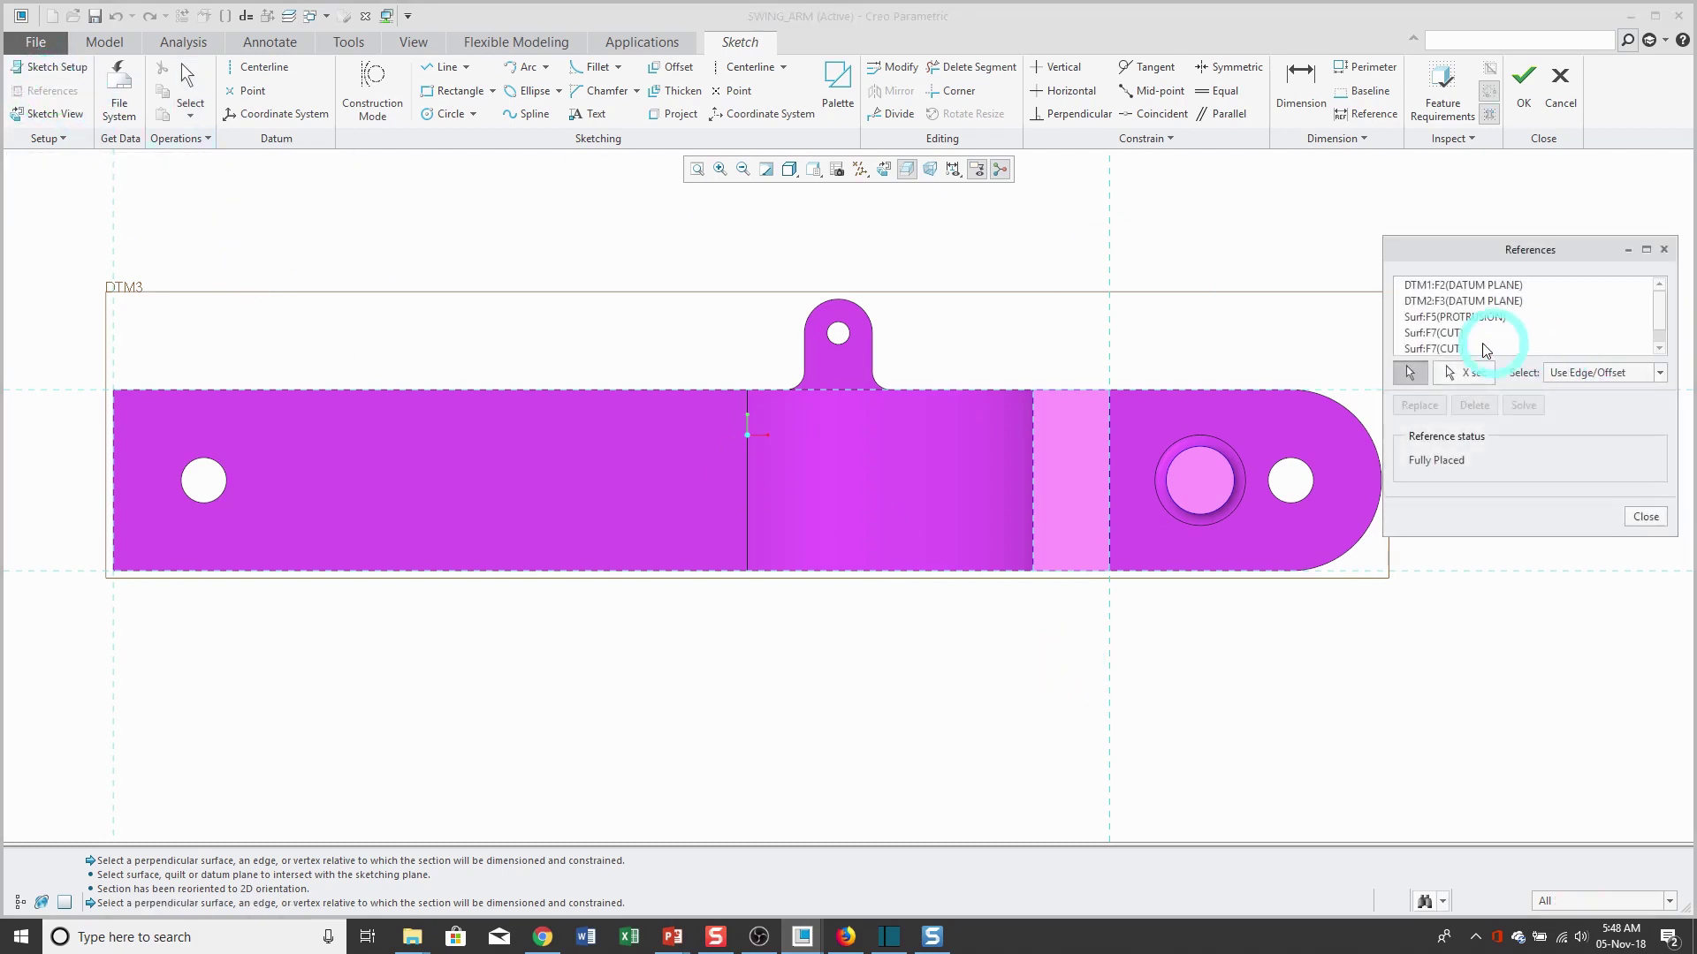
{"action": "left_click", "coordinate": [1445, 334]}
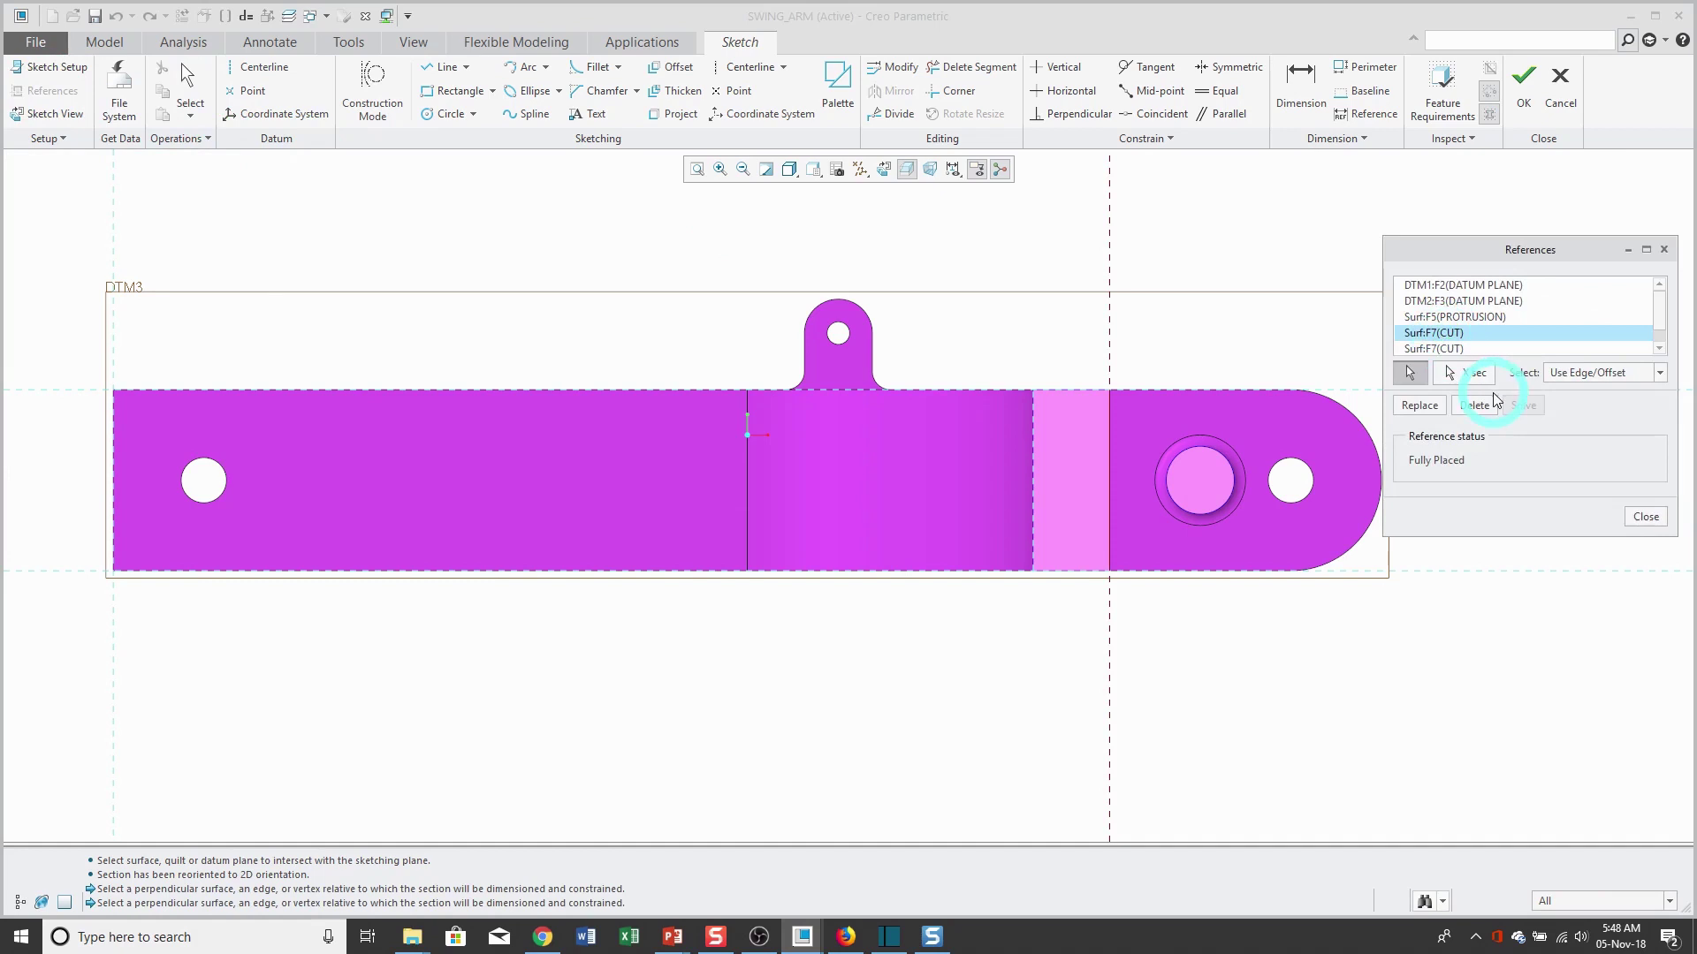
{"action": "left_click", "coordinate": [1471, 403]}
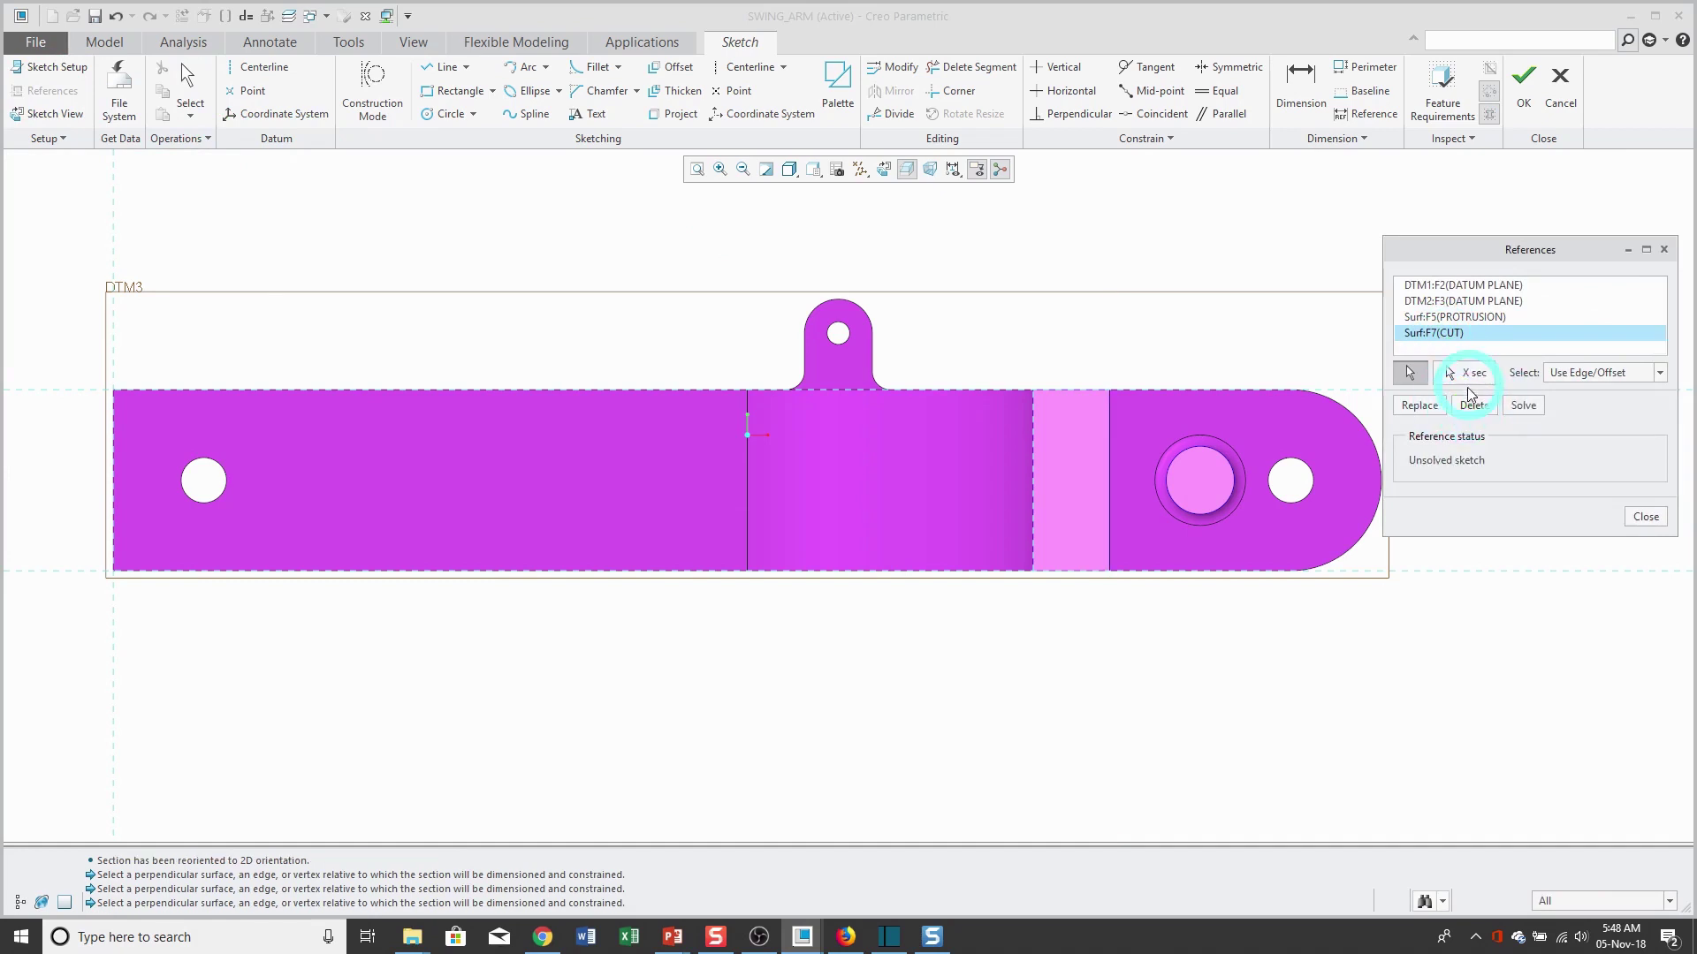
{"action": "left_click", "coordinate": [1473, 408]}
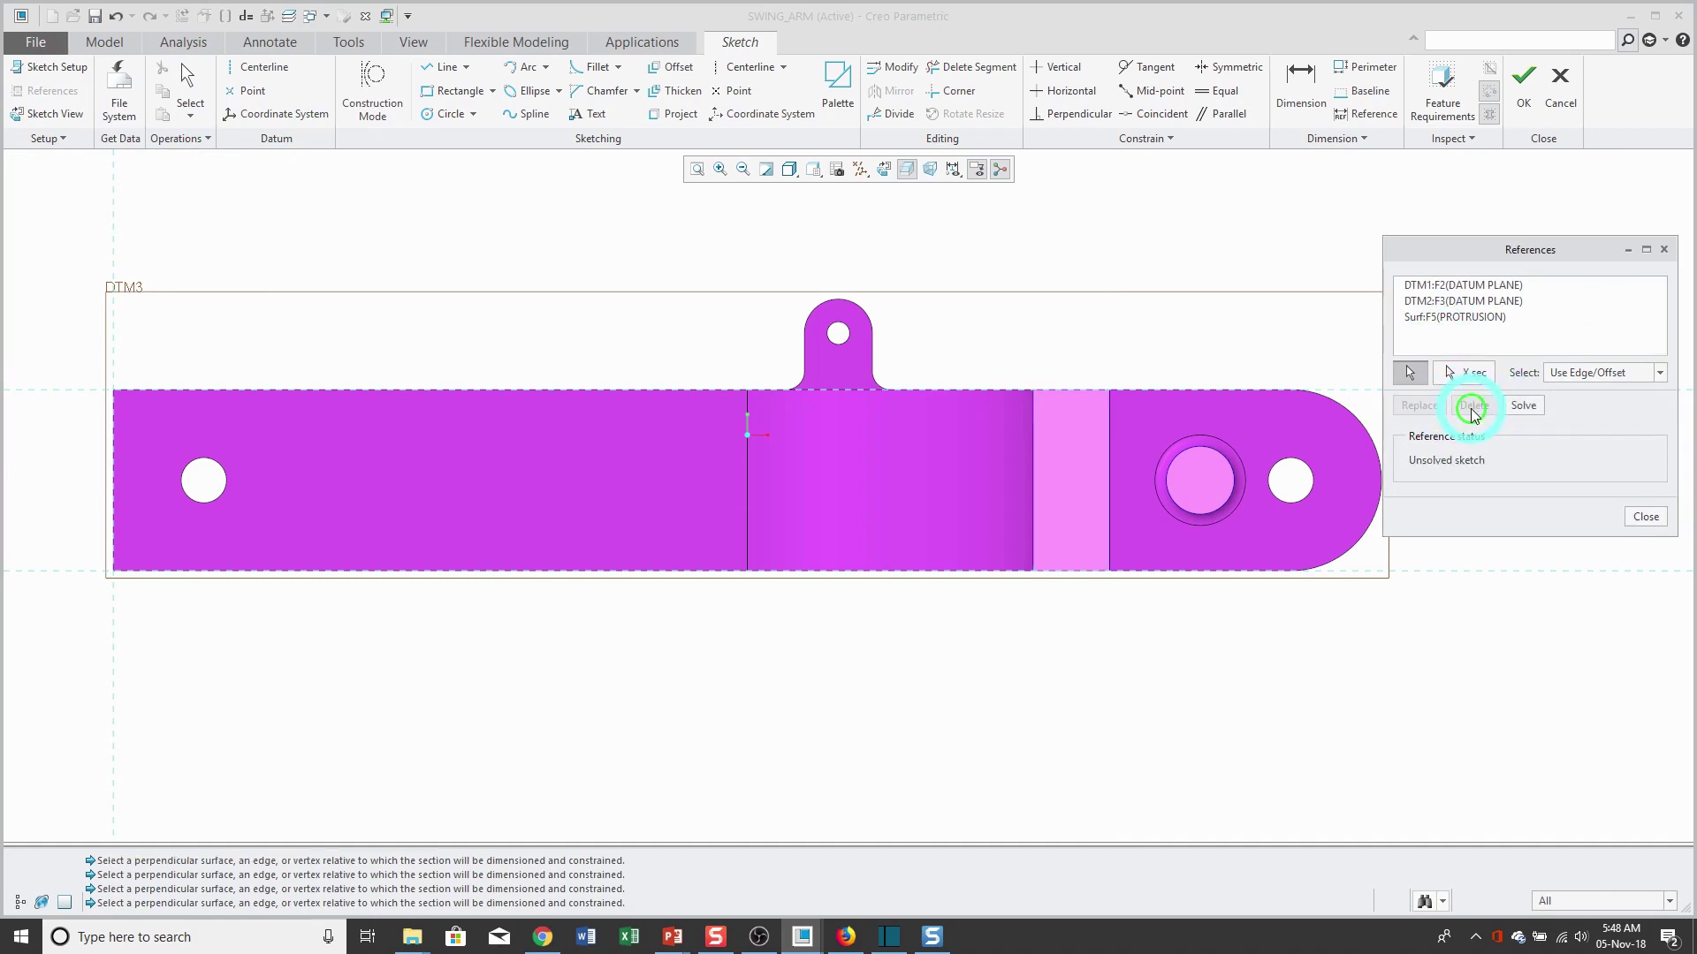
{"action": "left_click", "coordinate": [1456, 317]}
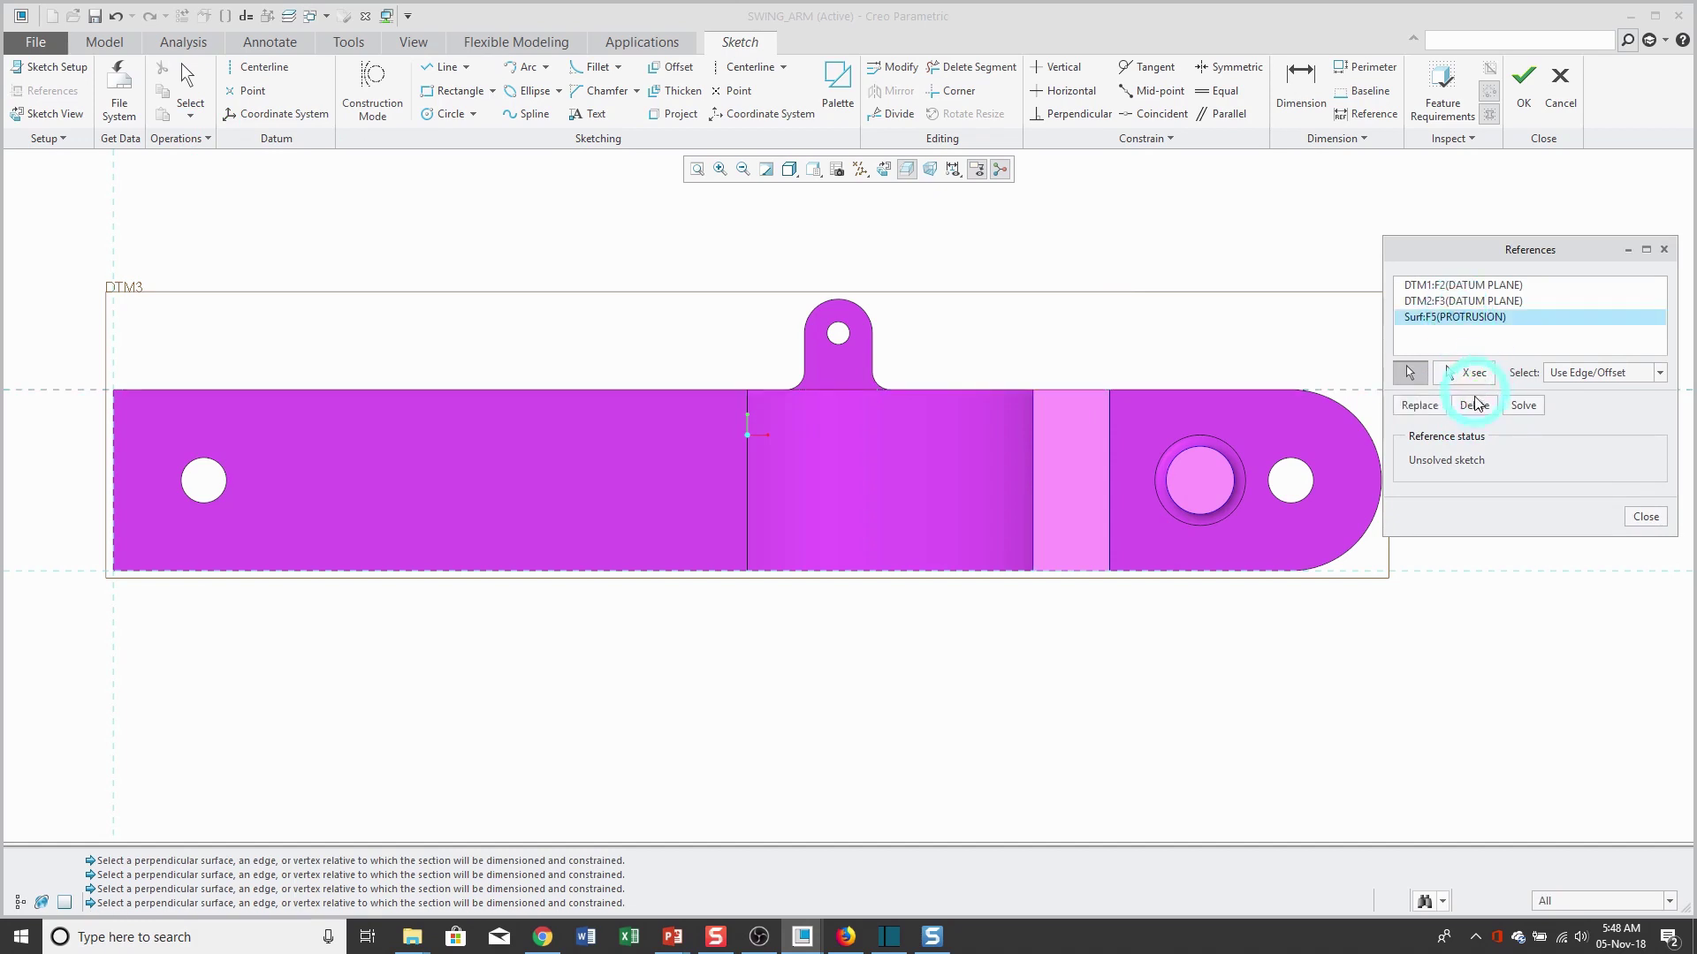
{"action": "left_click", "coordinate": [1474, 405]}
{"action": "left_click", "coordinate": [1643, 517]}
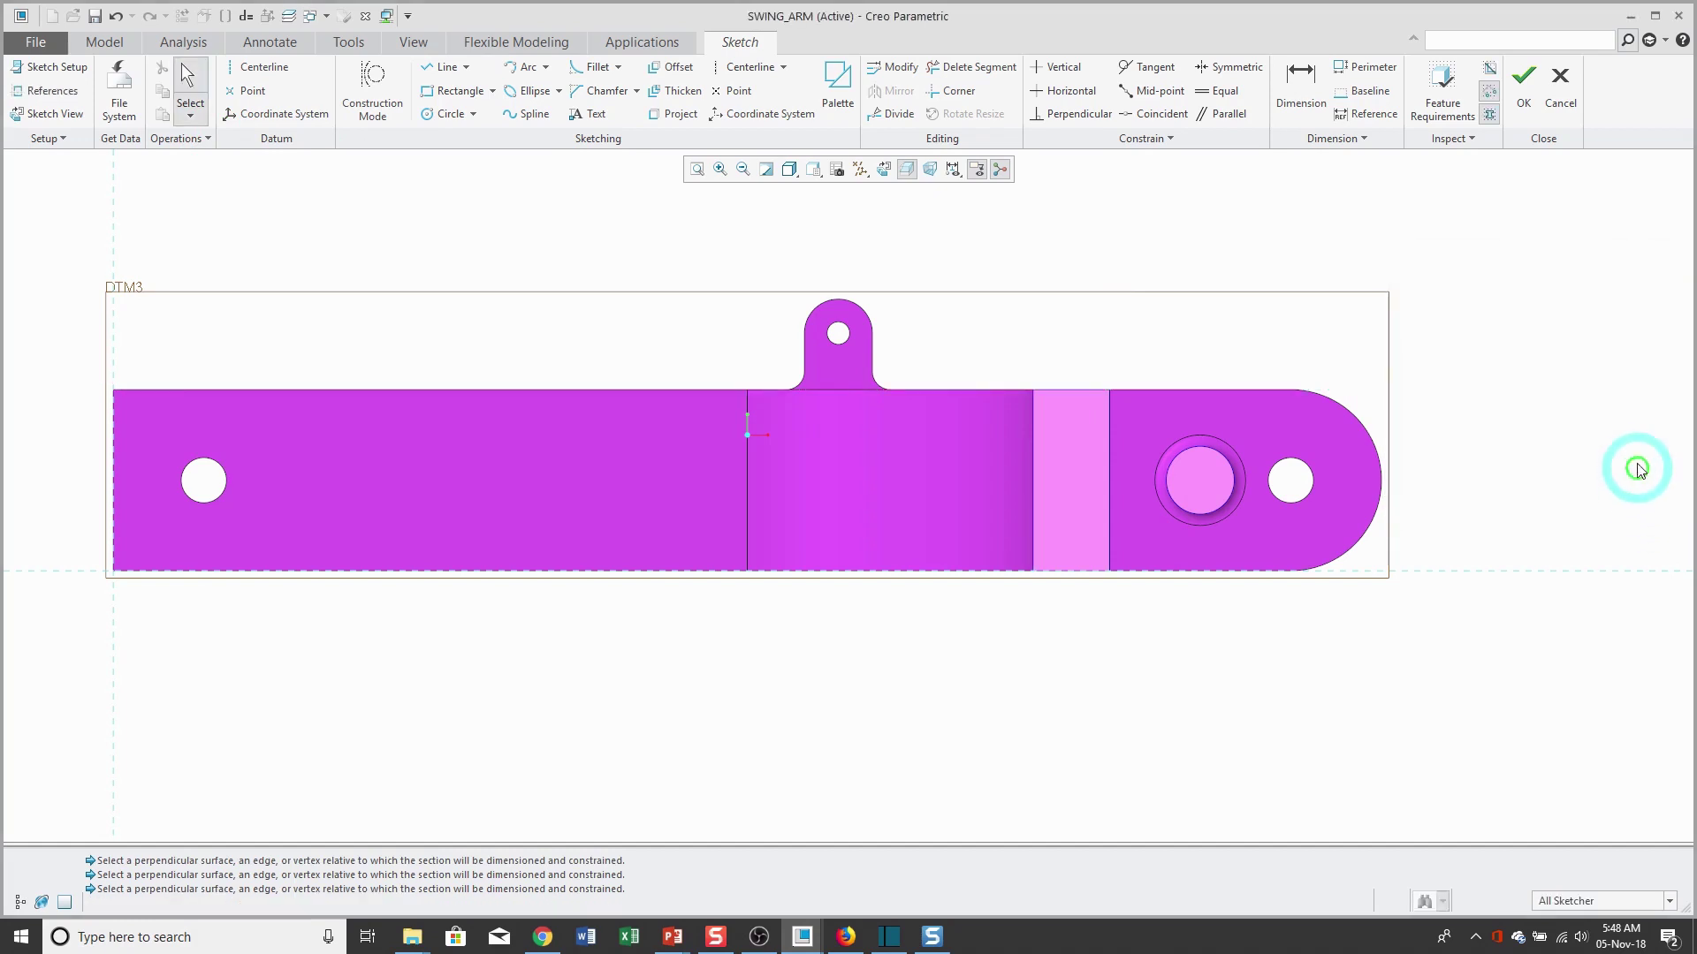
Draw a 159.38 × 74.81 rectangle above the swing arm in Sketch View
{"action": "middle_click_drag", "start_coordinate": [1490, 425], "coordinate": [1475, 462]}
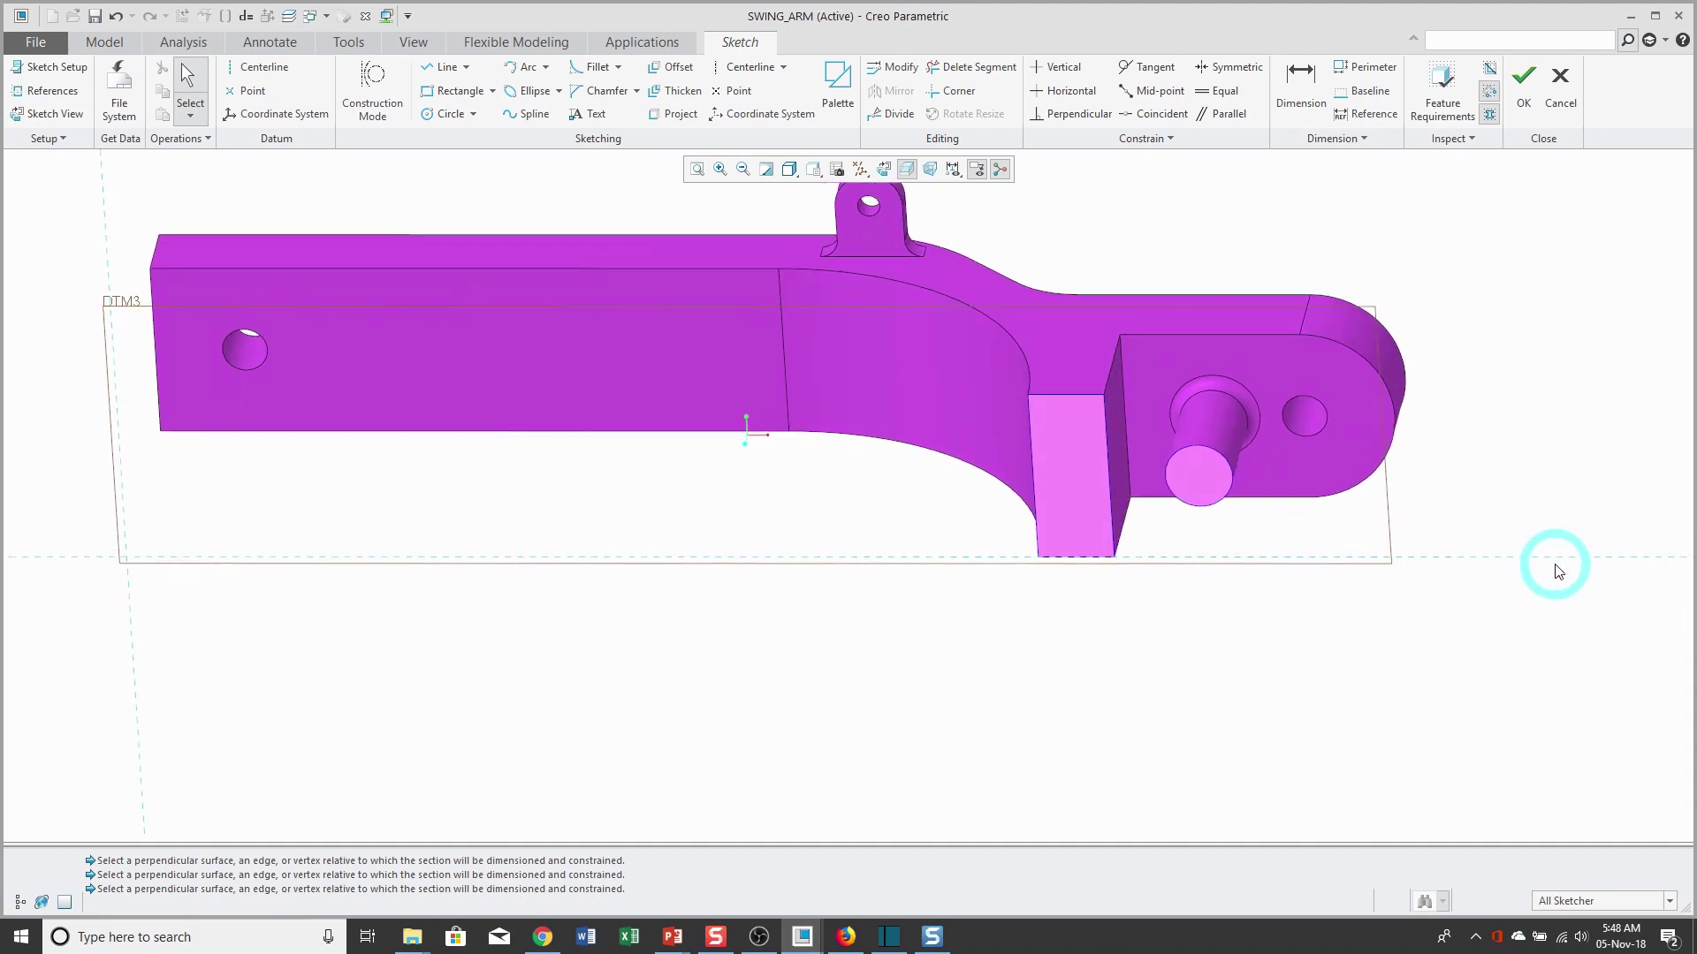
{"action": "middle_click_drag", "start_coordinate": [1439, 636], "coordinate": [1447, 625]}
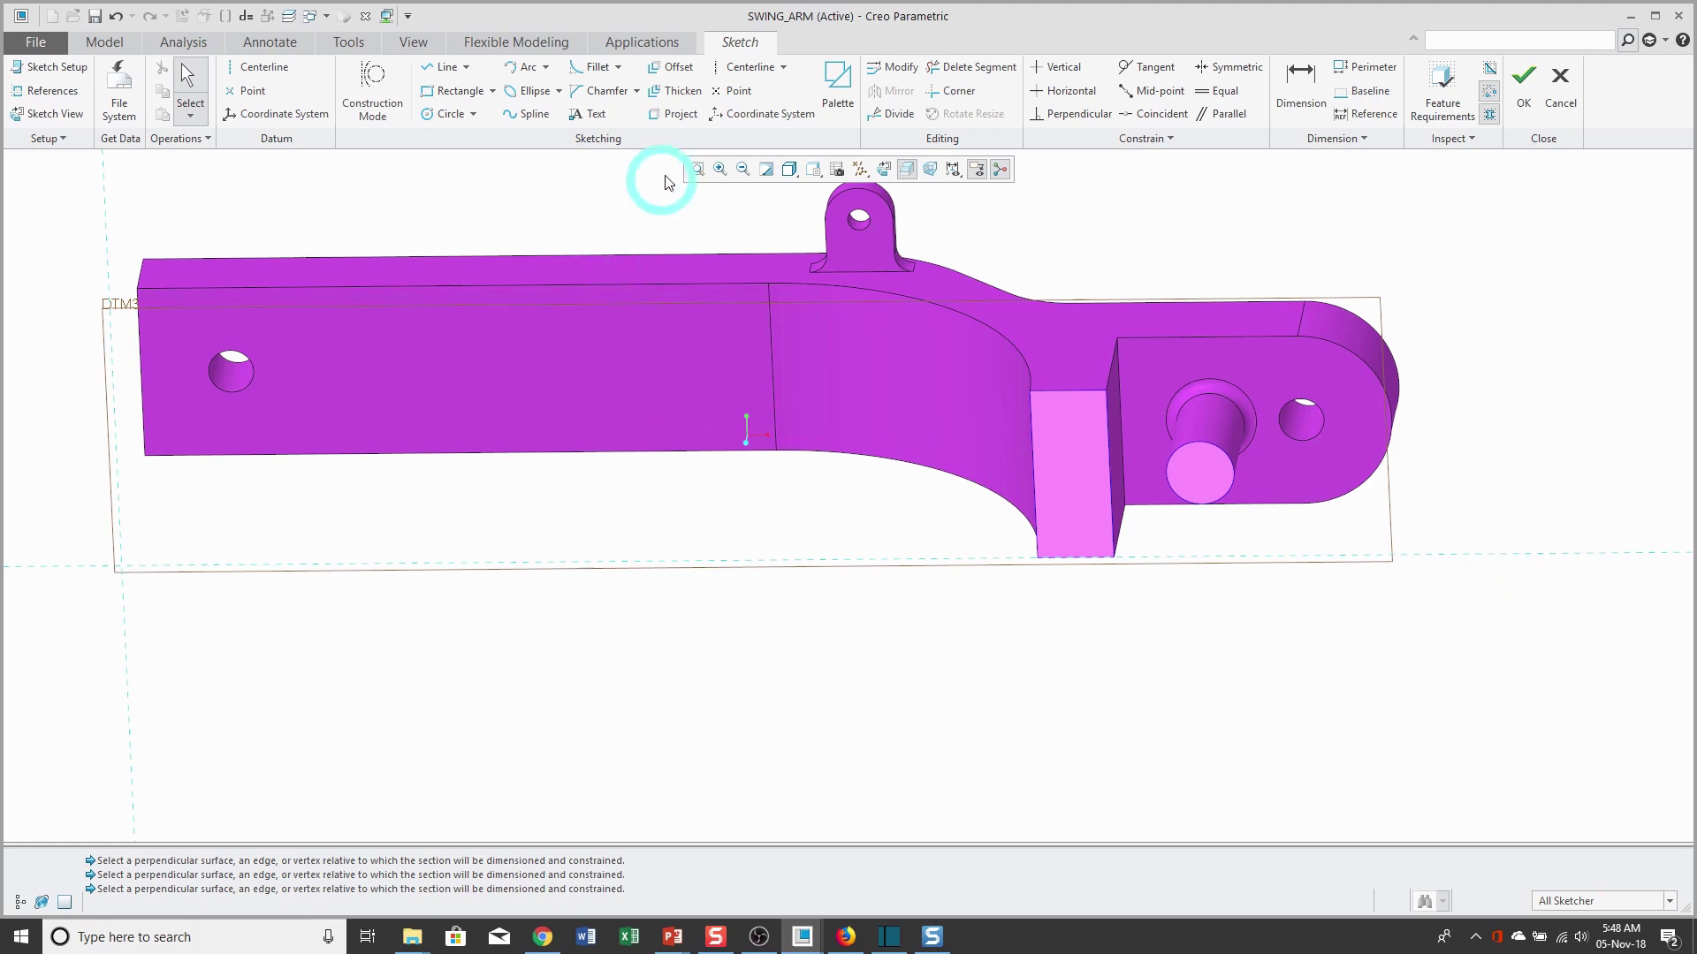
{"action": "left_click", "coordinate": [884, 169]}
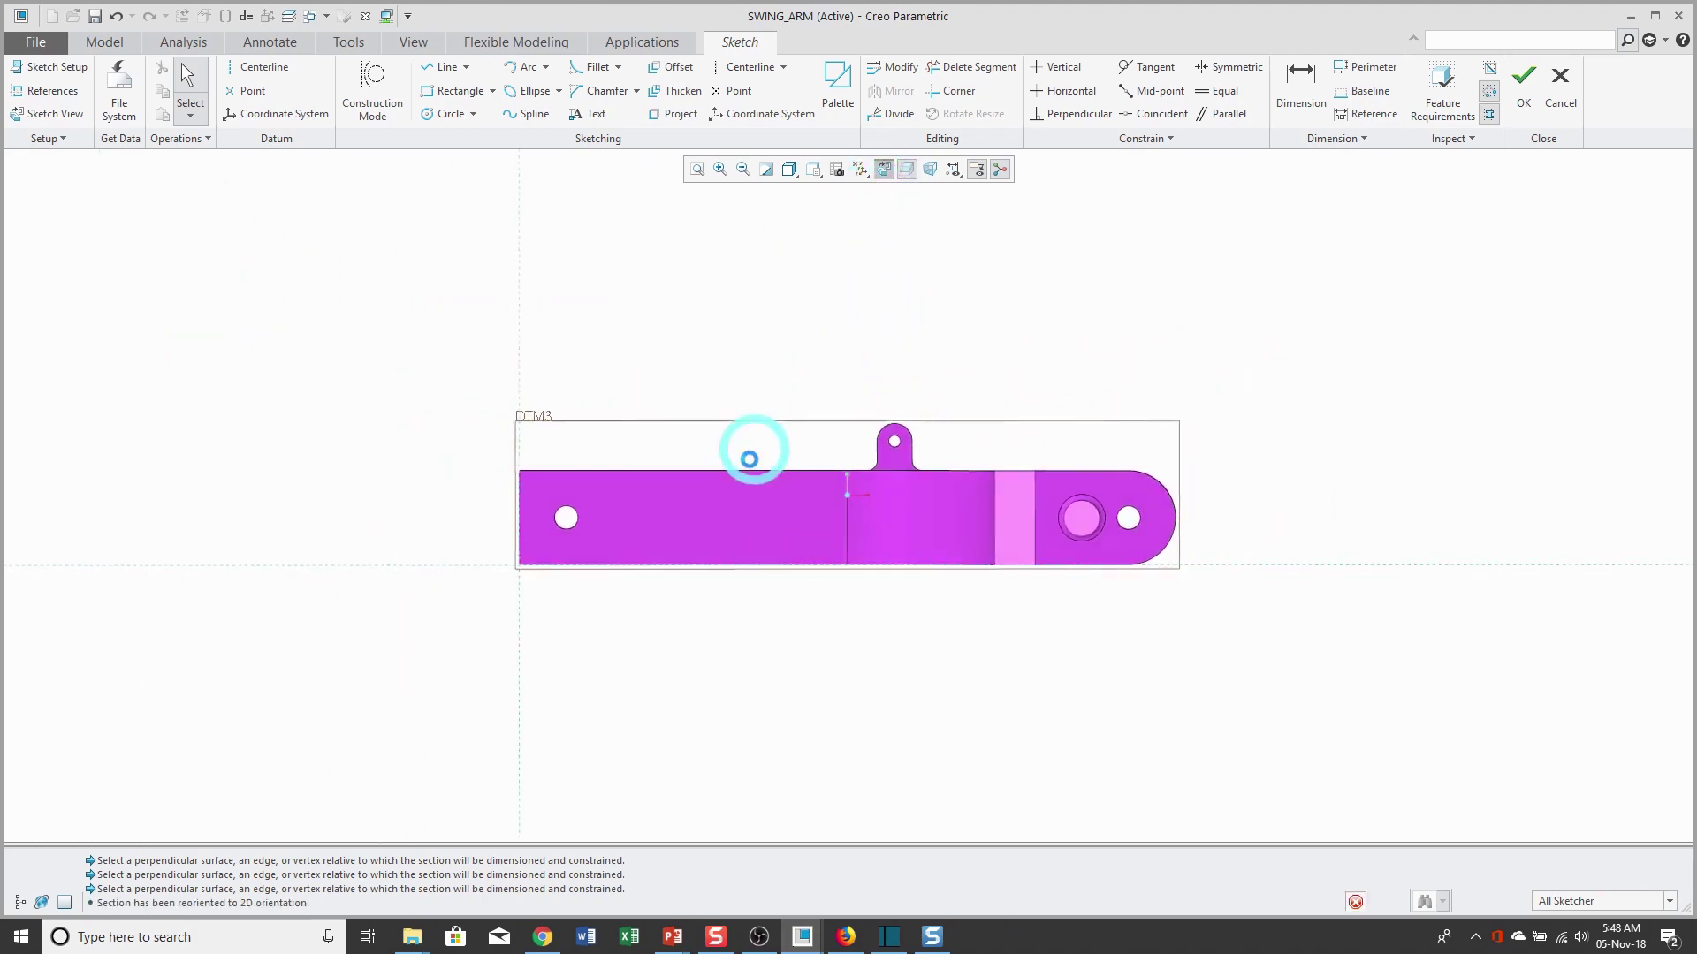
{"action": "left_click", "coordinate": [460, 91]}
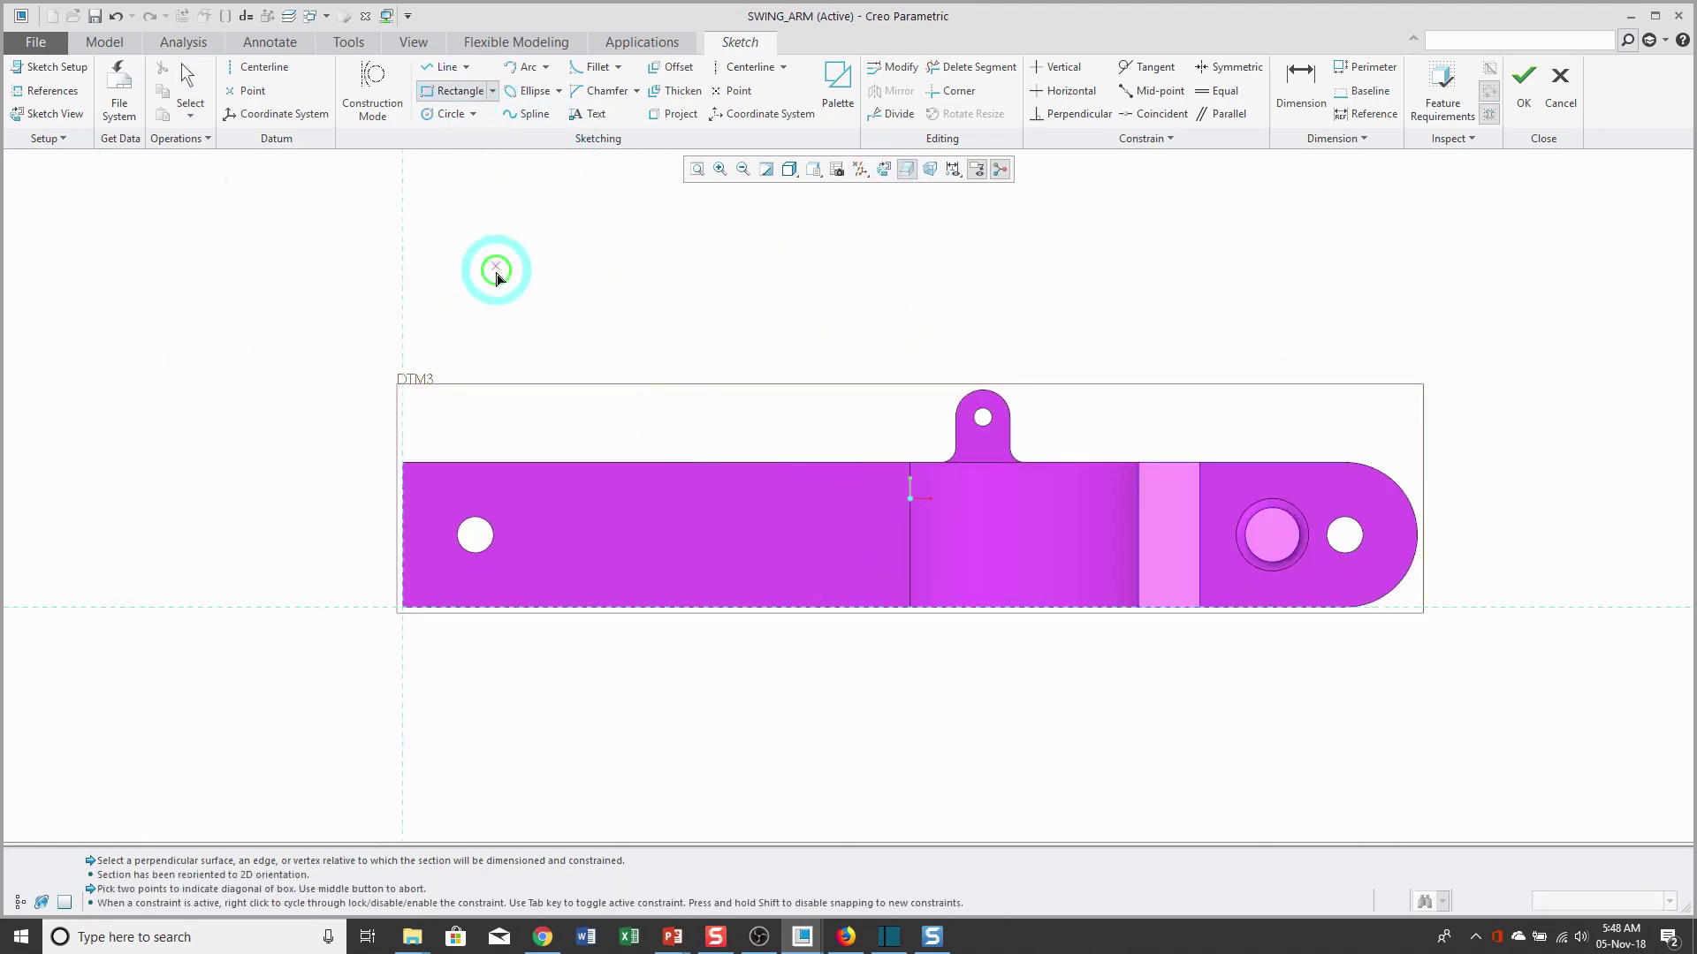
{"action": "left_click", "coordinate": [496, 267]}
{"action": "left_click", "coordinate": [800, 411]}
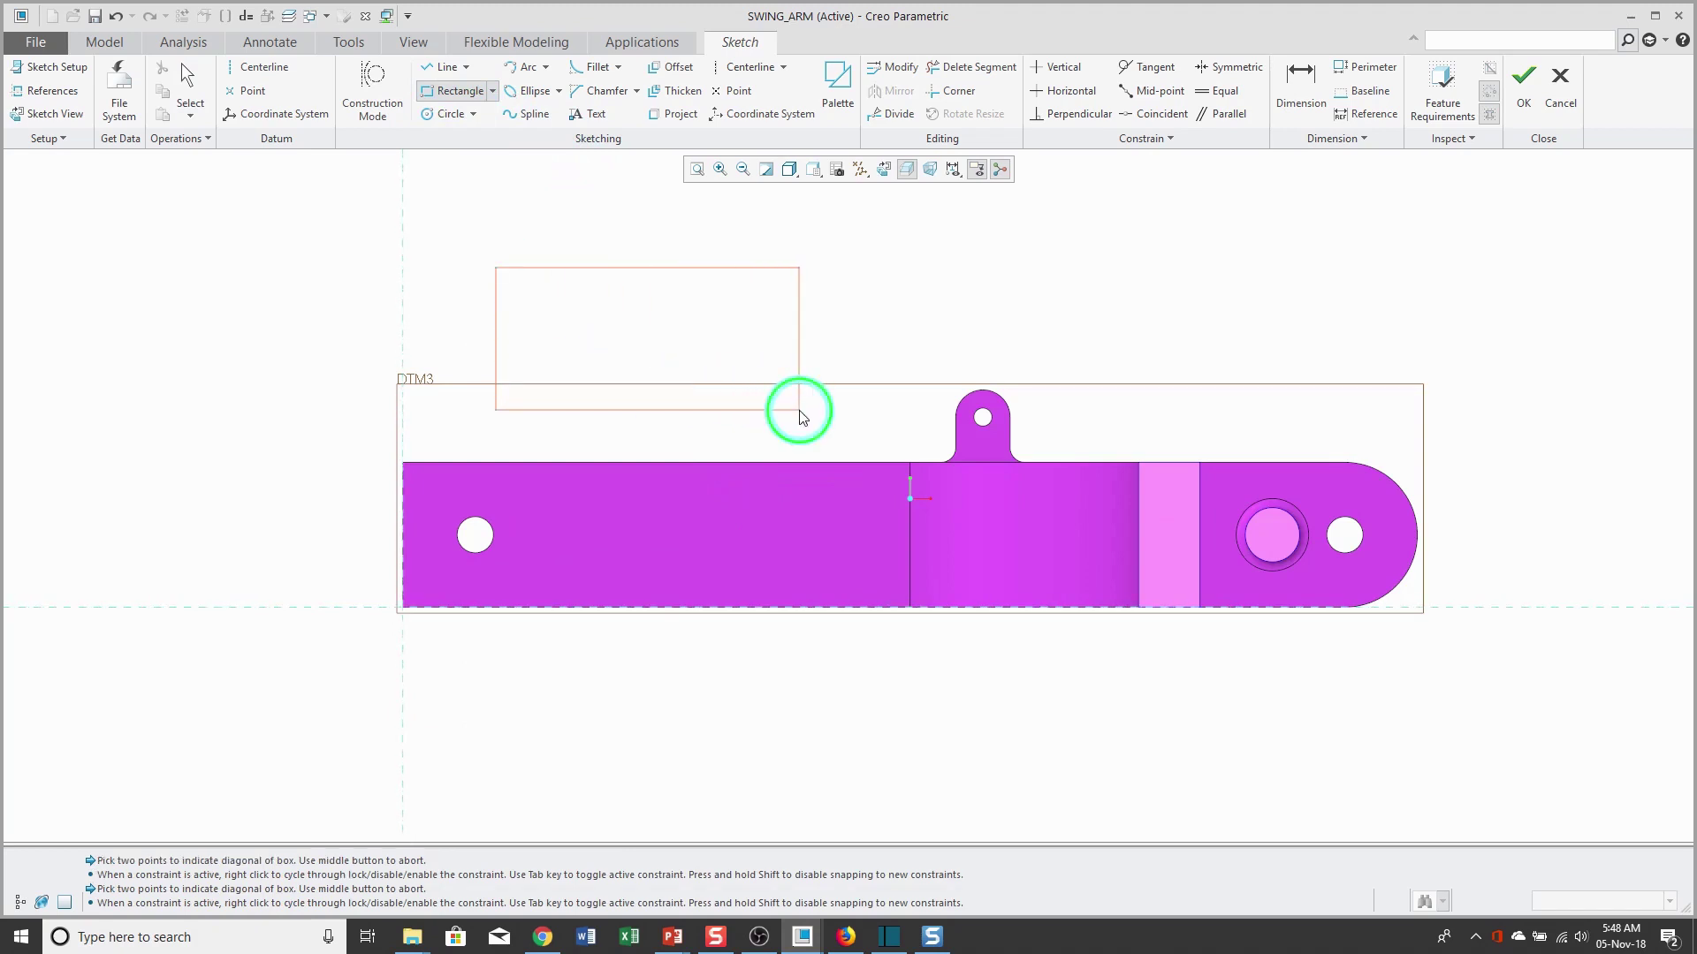
{"action": "middle_click", "coordinate": [901, 349]}
Dimension the rectangle's bottom edge 27.59 from the arm's top edge
{"action": "left_click", "coordinate": [1286, 107]}
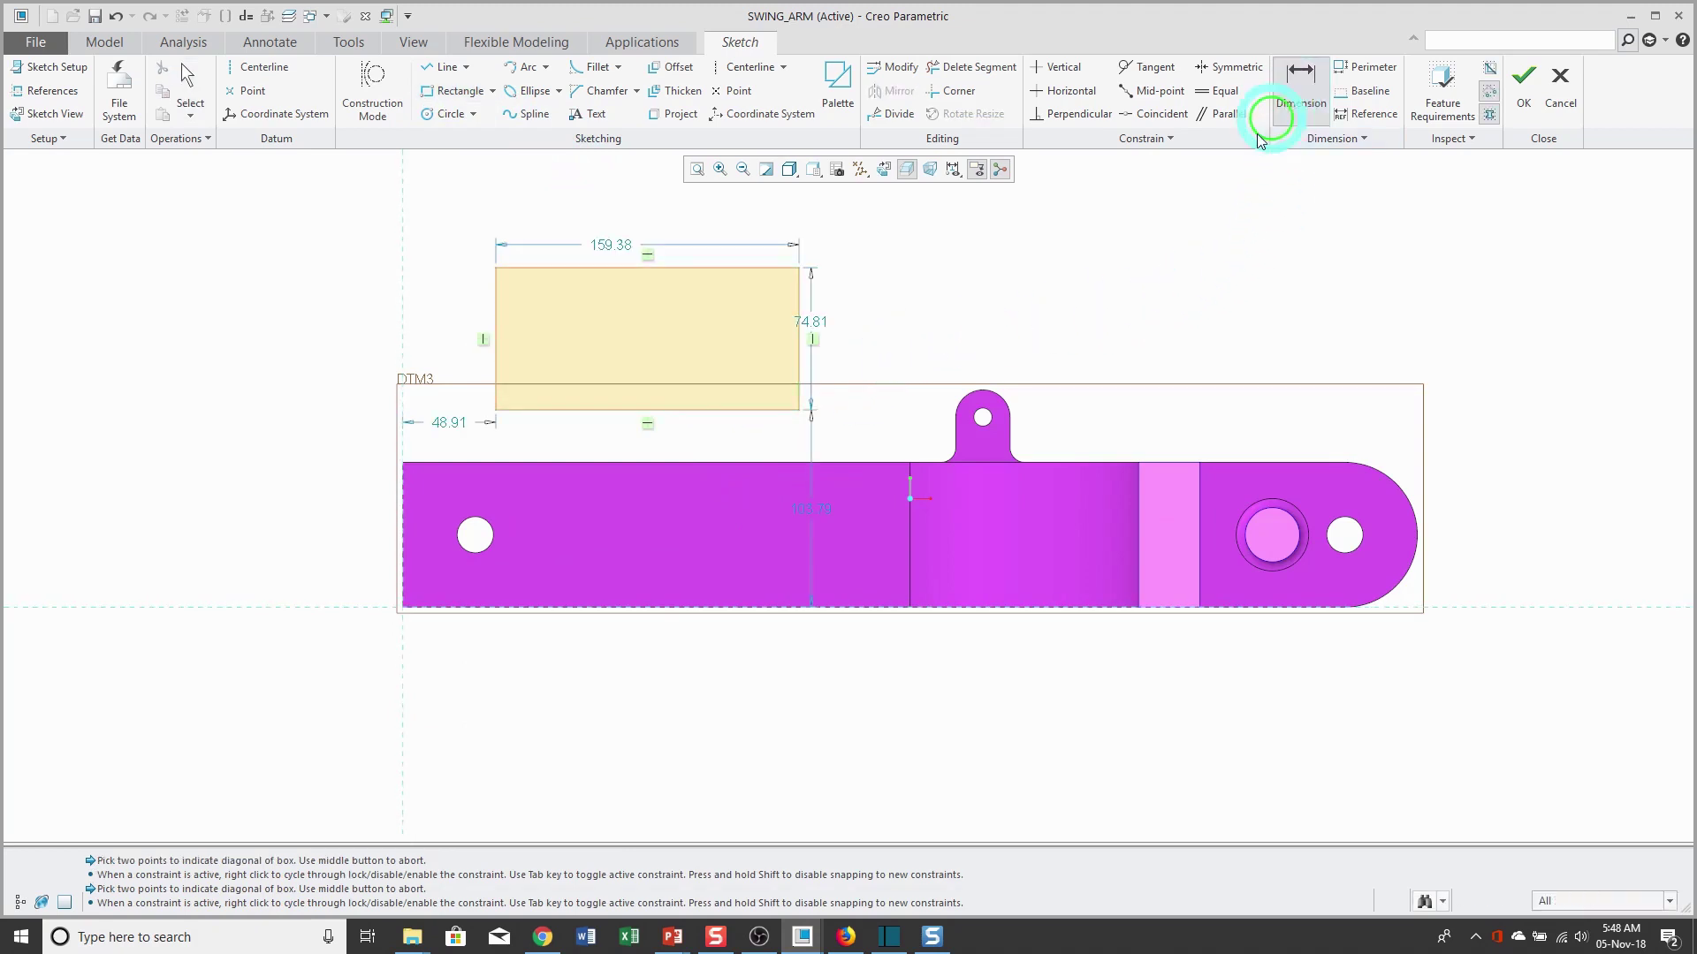
{"action": "left_click", "coordinate": [680, 410]}
{"action": "left_click", "coordinate": [691, 460]}
{"action": "middle_click", "coordinate": [818, 425]}
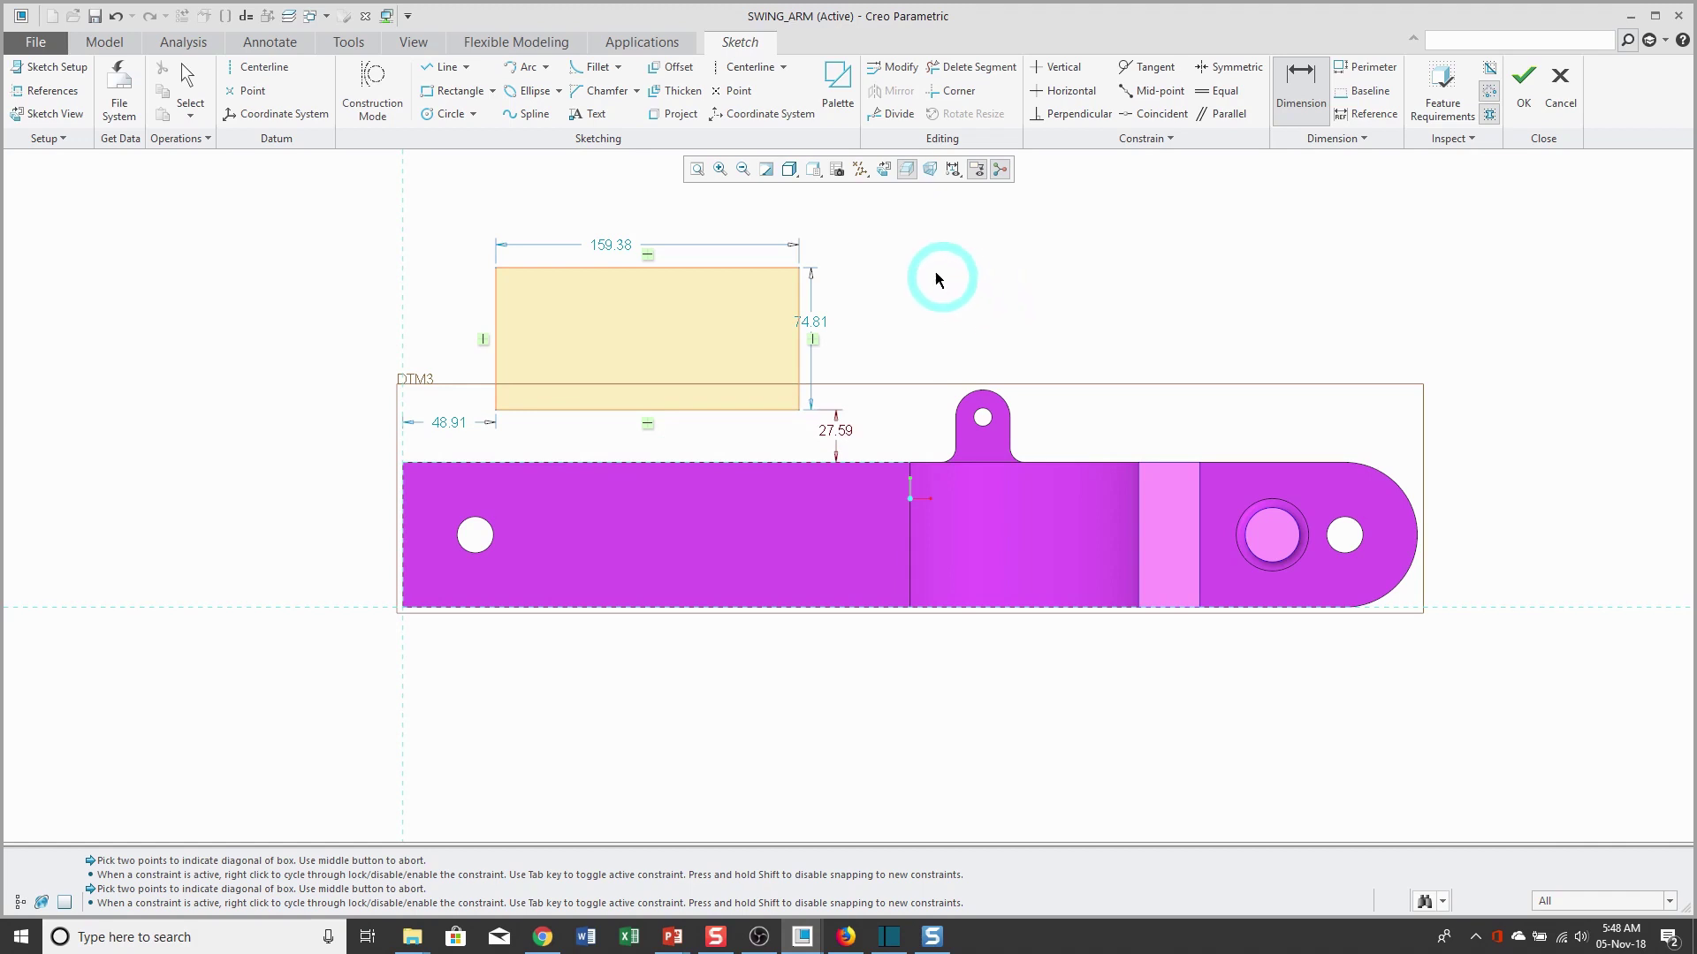
Display the model as wireframe, then return to Shading With Edges
{"action": "left_click", "coordinate": [789, 169]}
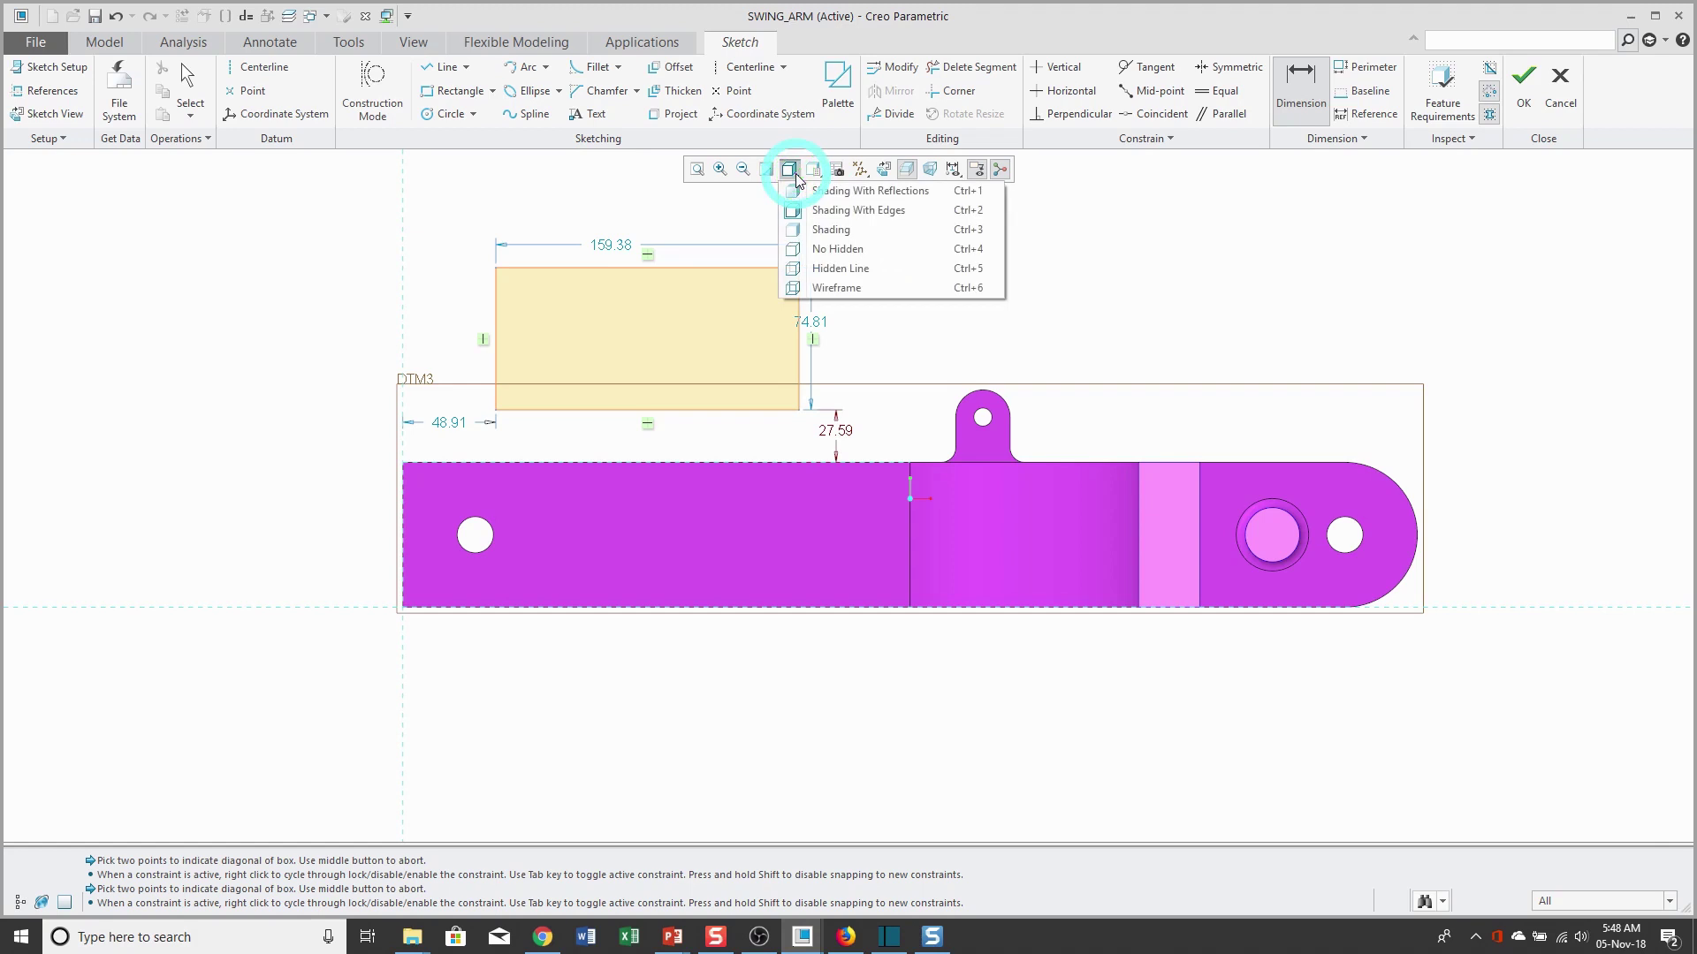
{"action": "left_click", "coordinate": [836, 287]}
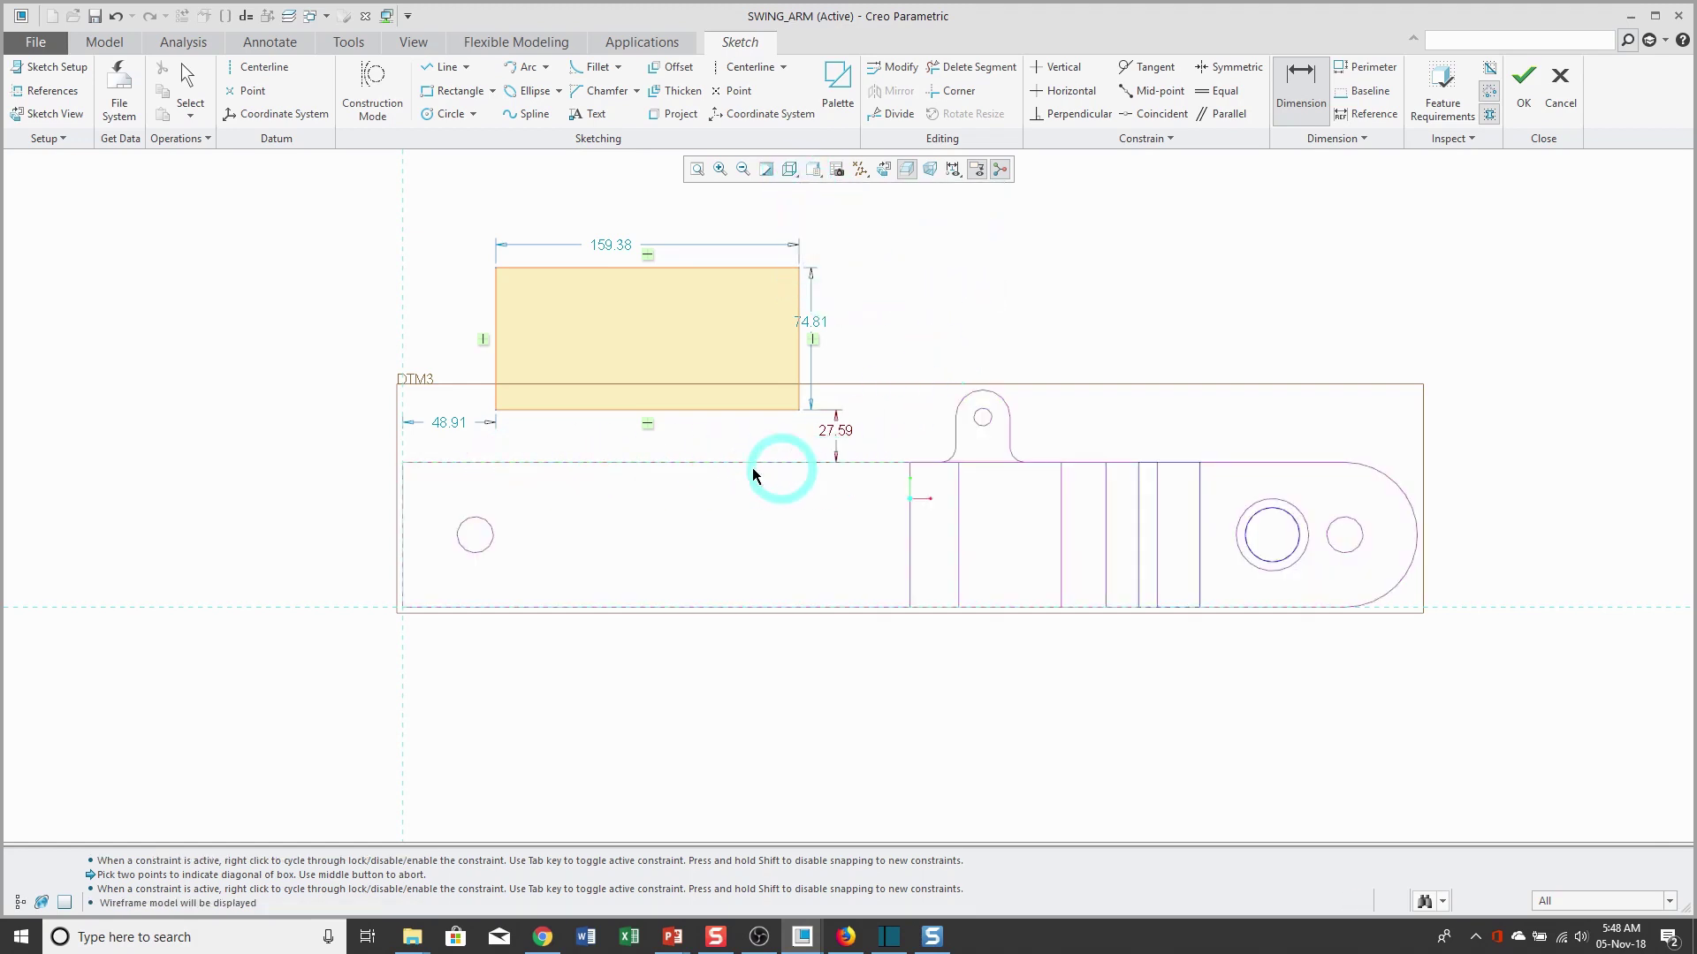
{"action": "left_click", "coordinate": [789, 169]}
{"action": "left_click", "coordinate": [823, 212]}
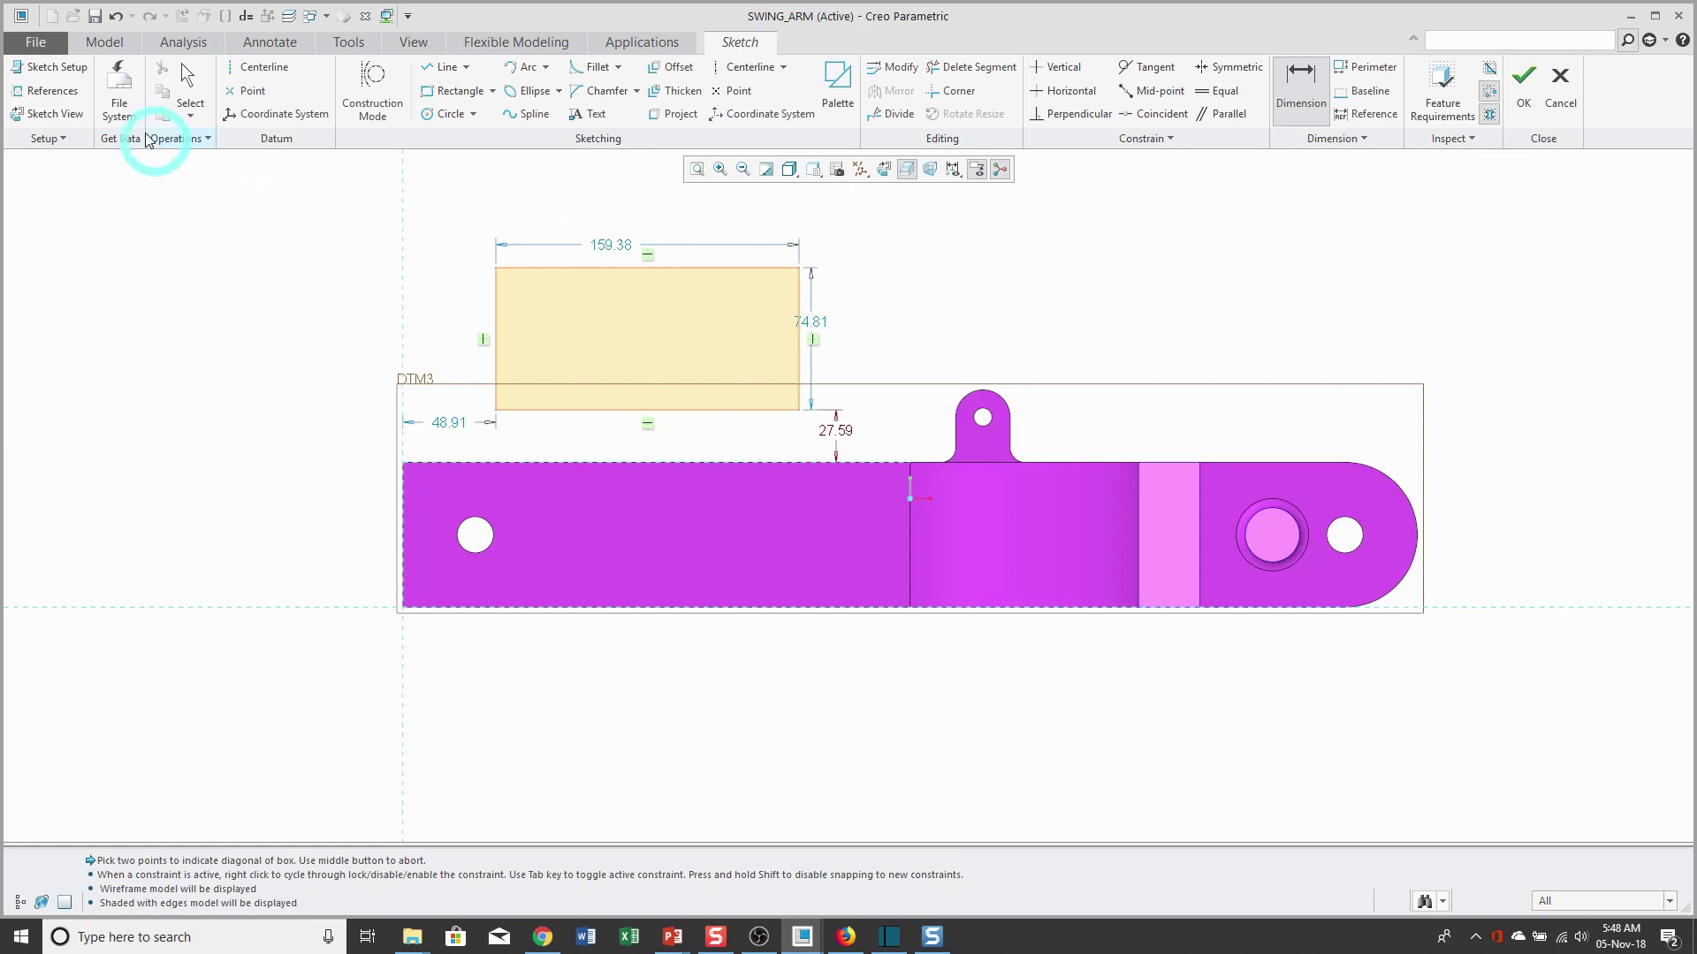
Delete the Edge:F7(CUT) reference from the References dialog
{"action": "left_click", "coordinate": [45, 90]}
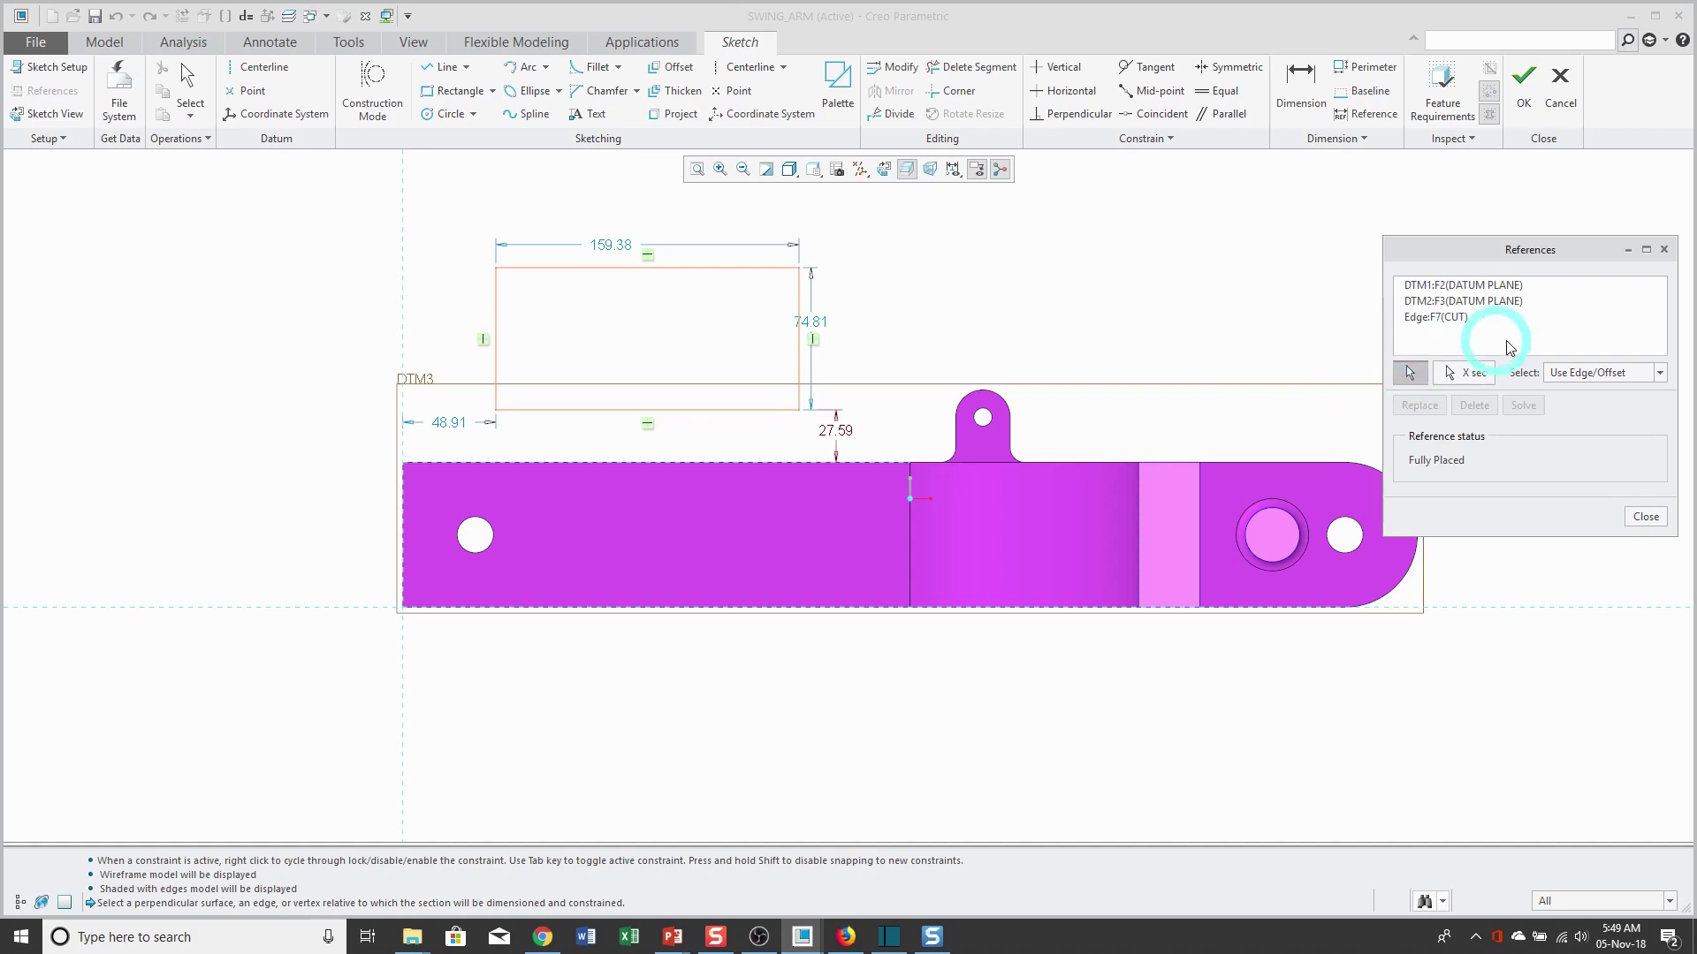
{"action": "left_click", "coordinate": [1449, 322]}
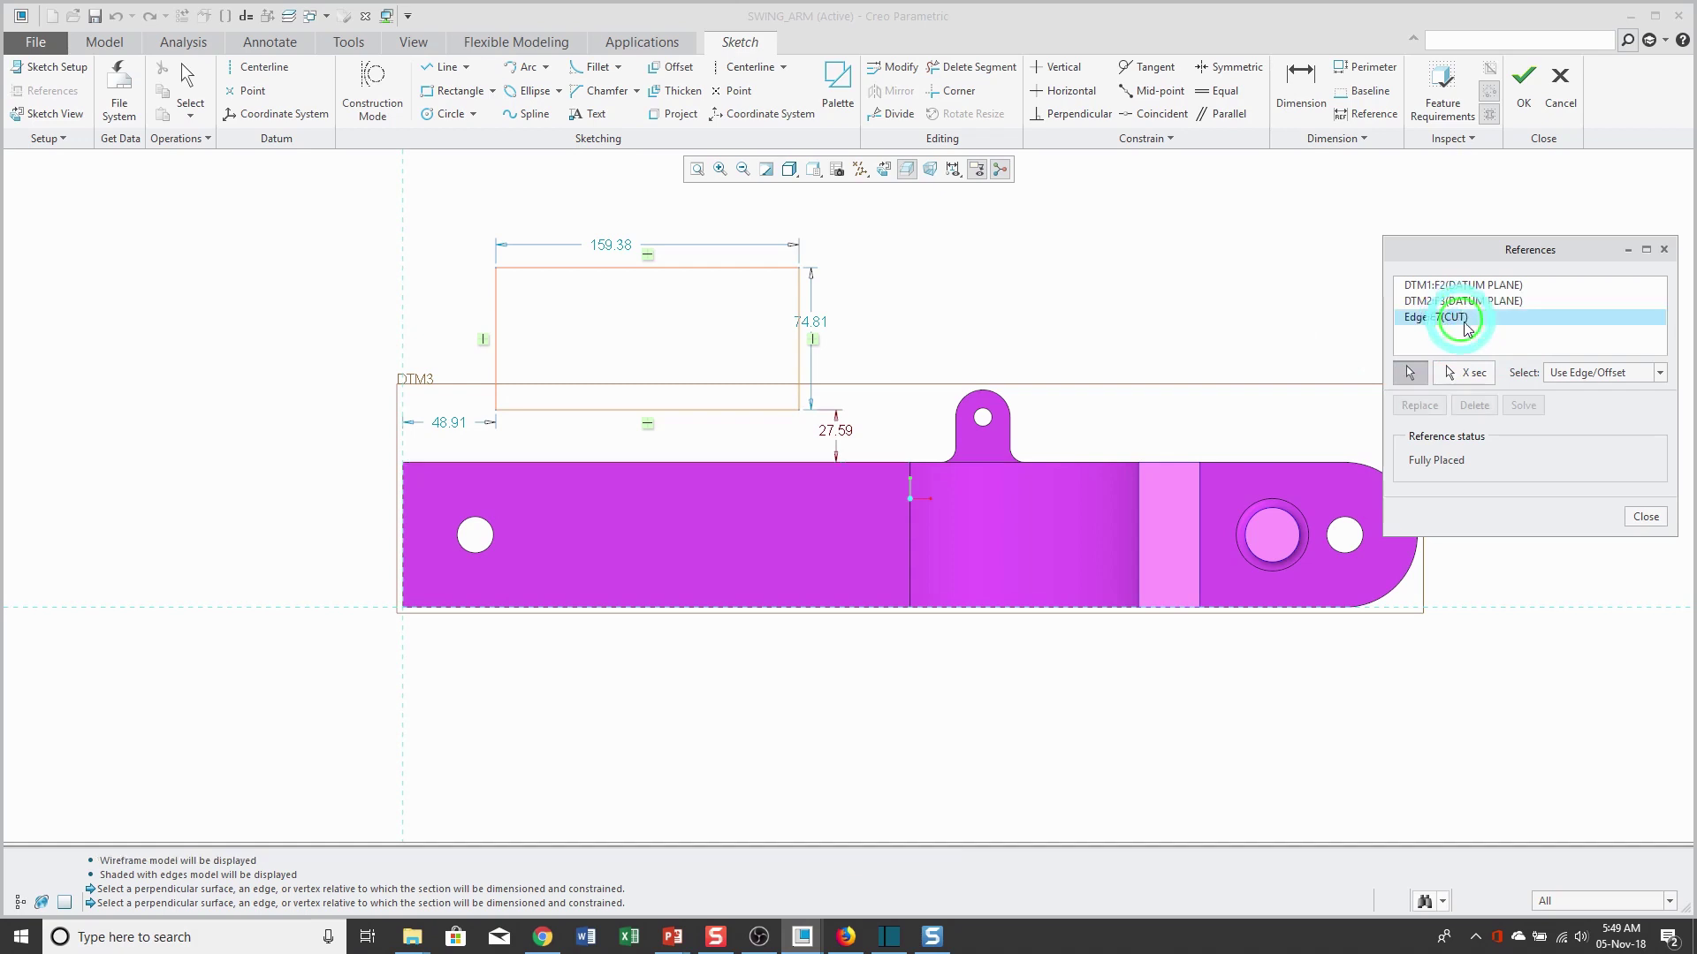
{"action": "left_click", "coordinate": [1474, 405]}
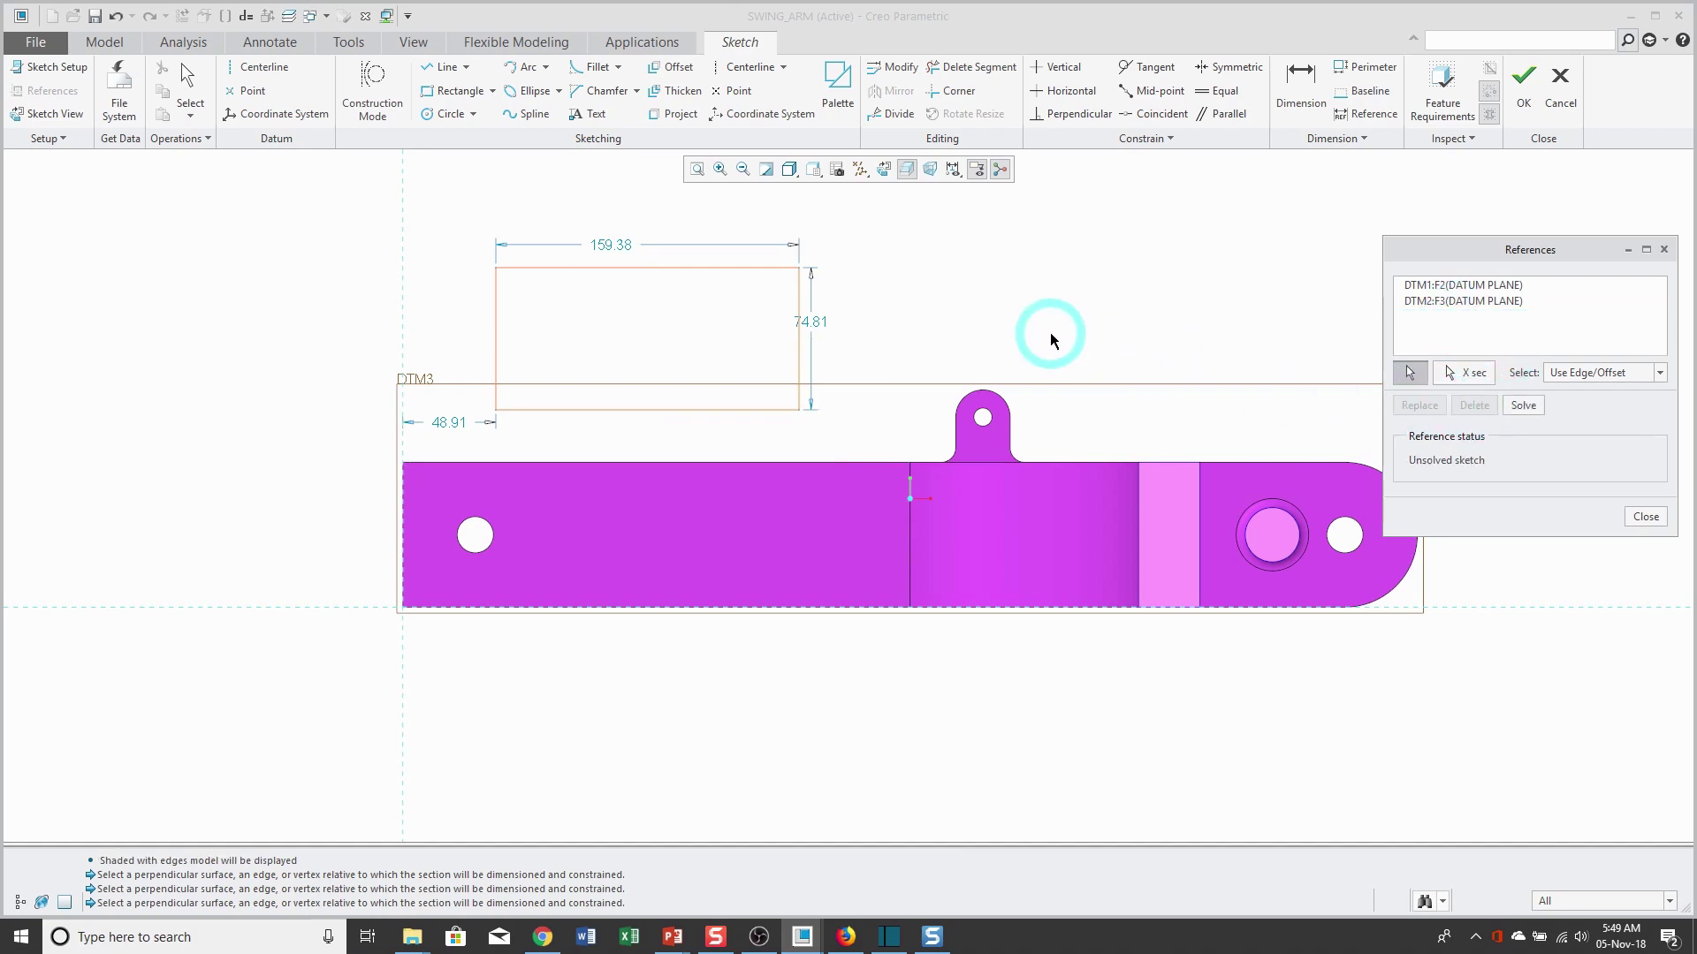
Re-add the 27.59 dimension between the rectangle's bottom edge and the arm's top edge
{"action": "middle_click_drag", "start_coordinate": [1049, 333], "coordinate": [1067, 345]}
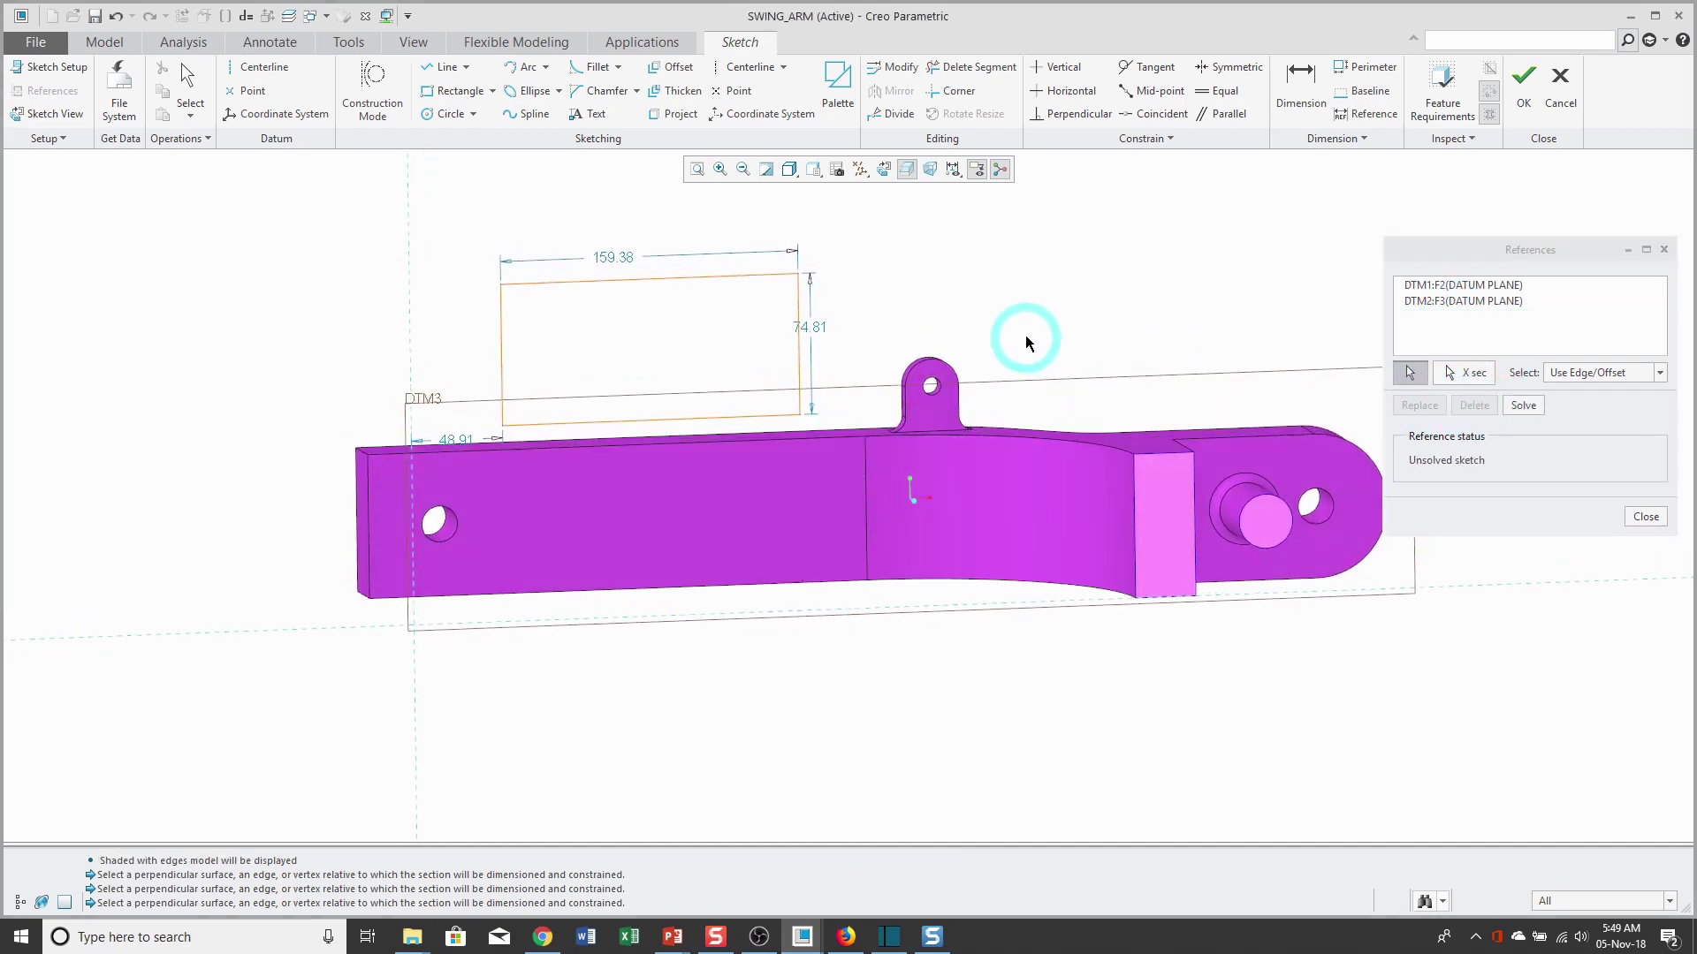
{"action": "left_click", "coordinate": [1317, 85]}
{"action": "left_click", "coordinate": [740, 431]}
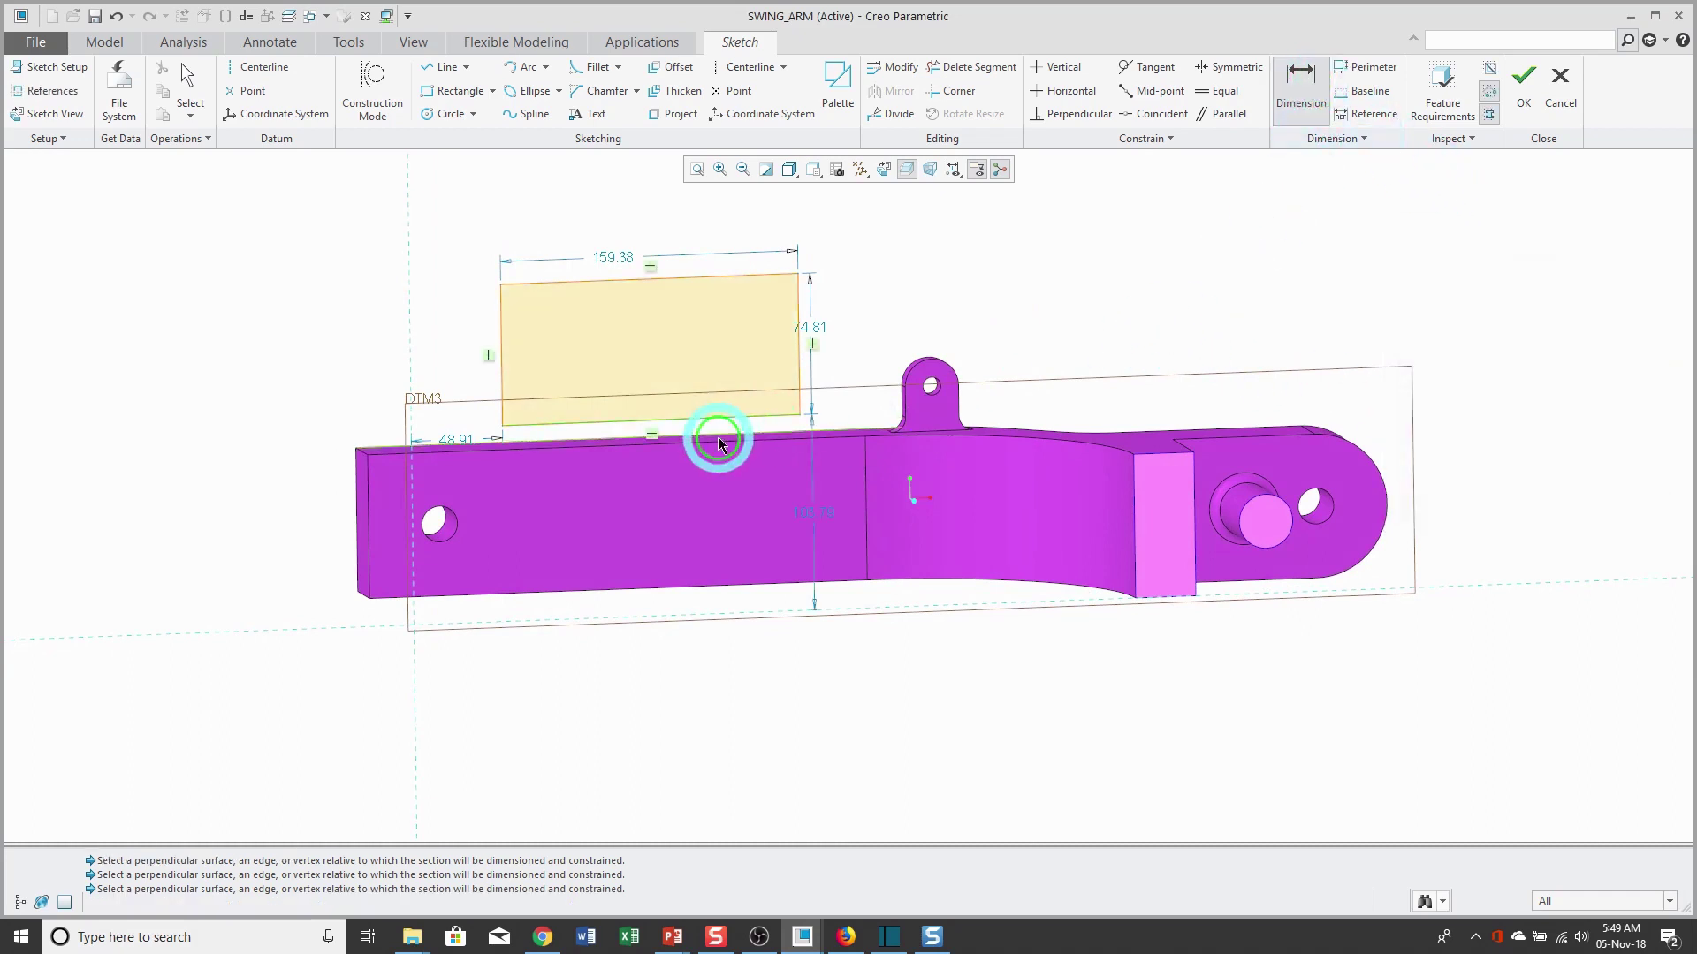
{"action": "scroll", "coordinate": [721, 424], "scroll_direction": "up", "scroll_amount": 4}
{"action": "left_click", "coordinate": [718, 433]}
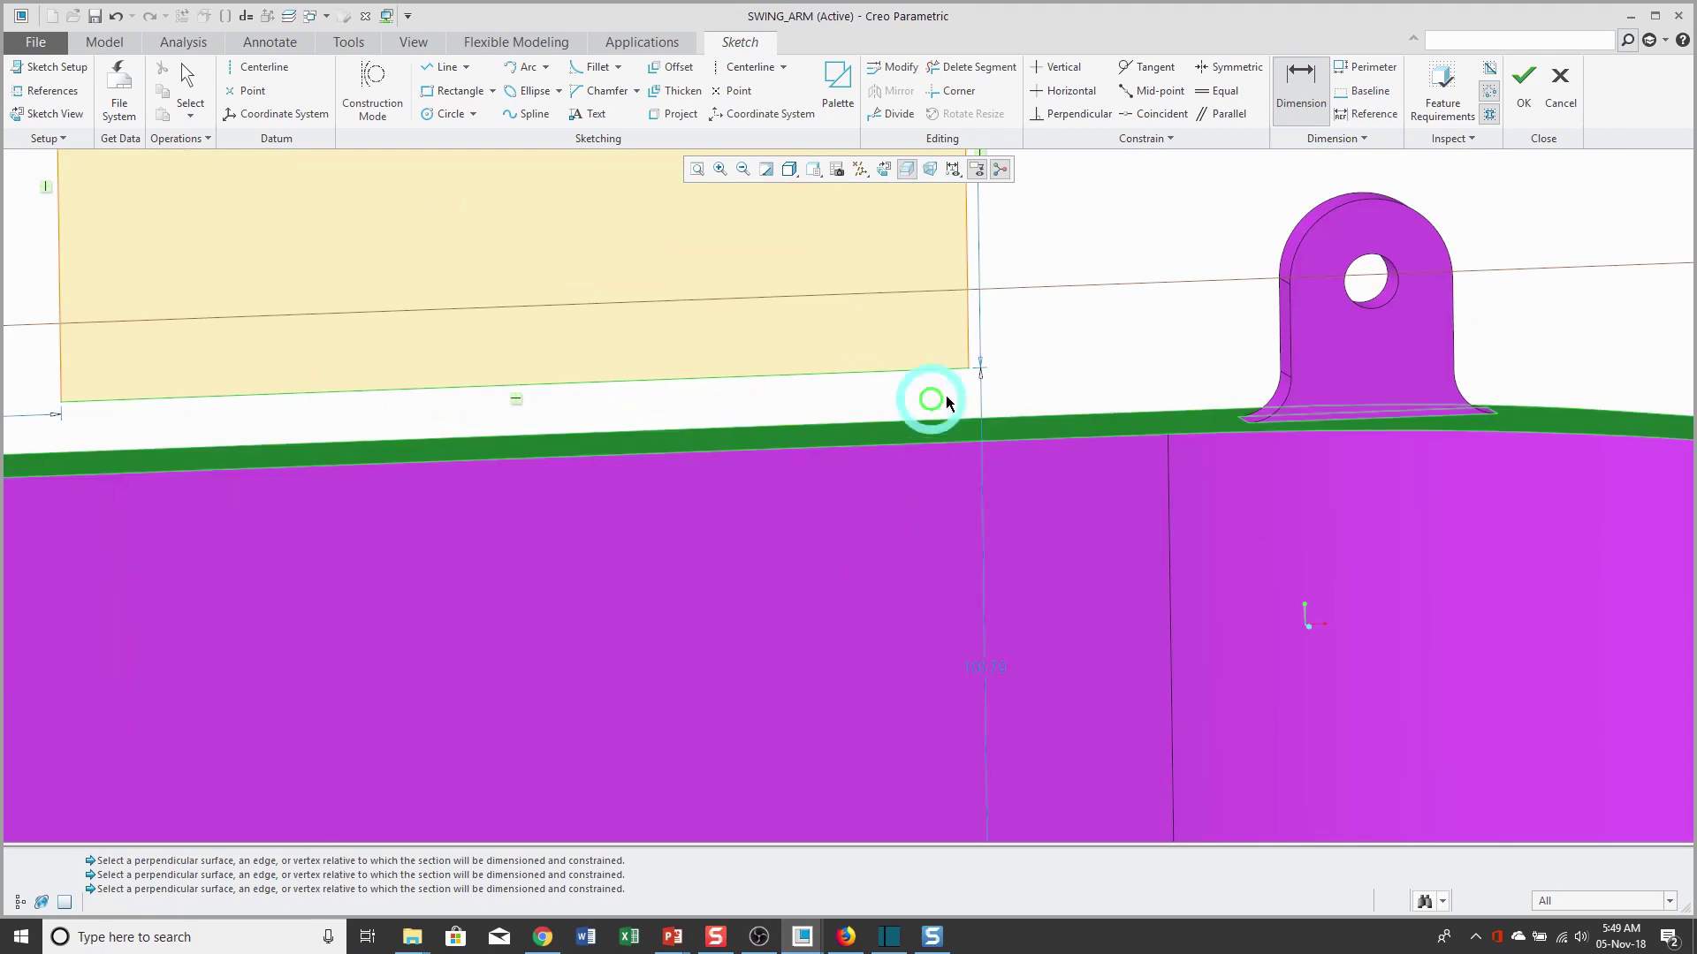
{"action": "middle_click", "coordinate": [1018, 384]}
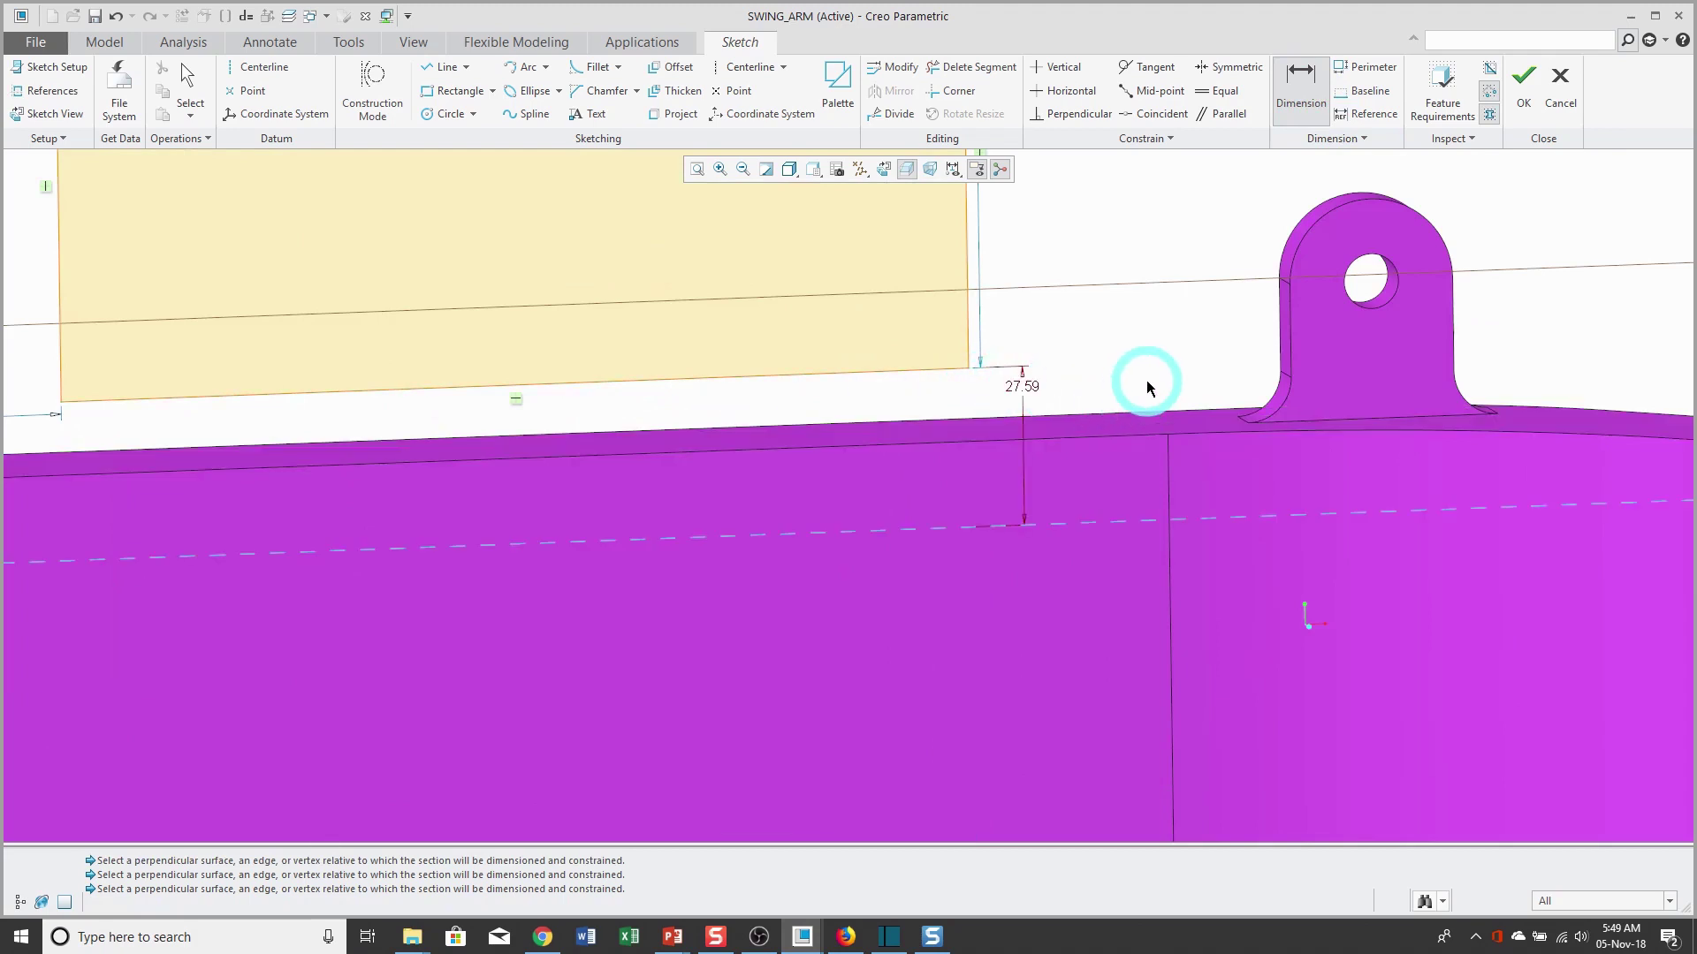
{"action": "middle_click", "coordinate": [1147, 387]}
Review the references list, then return to Sketch View and zoom out to the whole arm
{"action": "right_click", "coordinate": [1146, 386]}
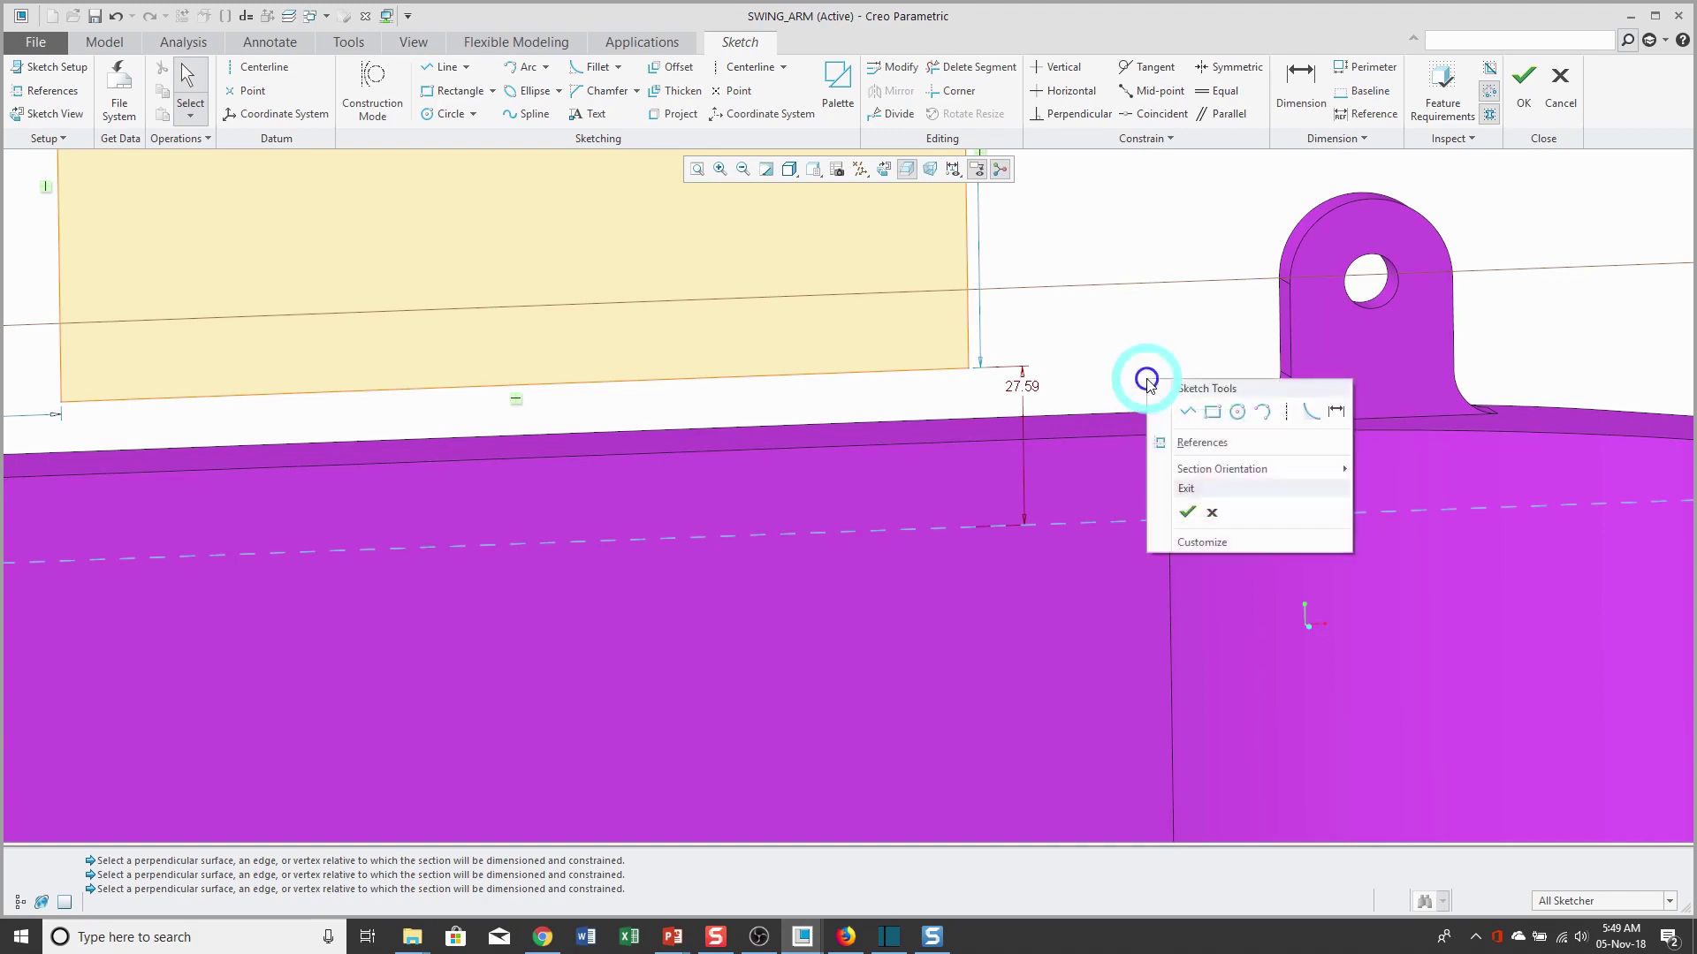
{"action": "left_click", "coordinate": [1191, 444]}
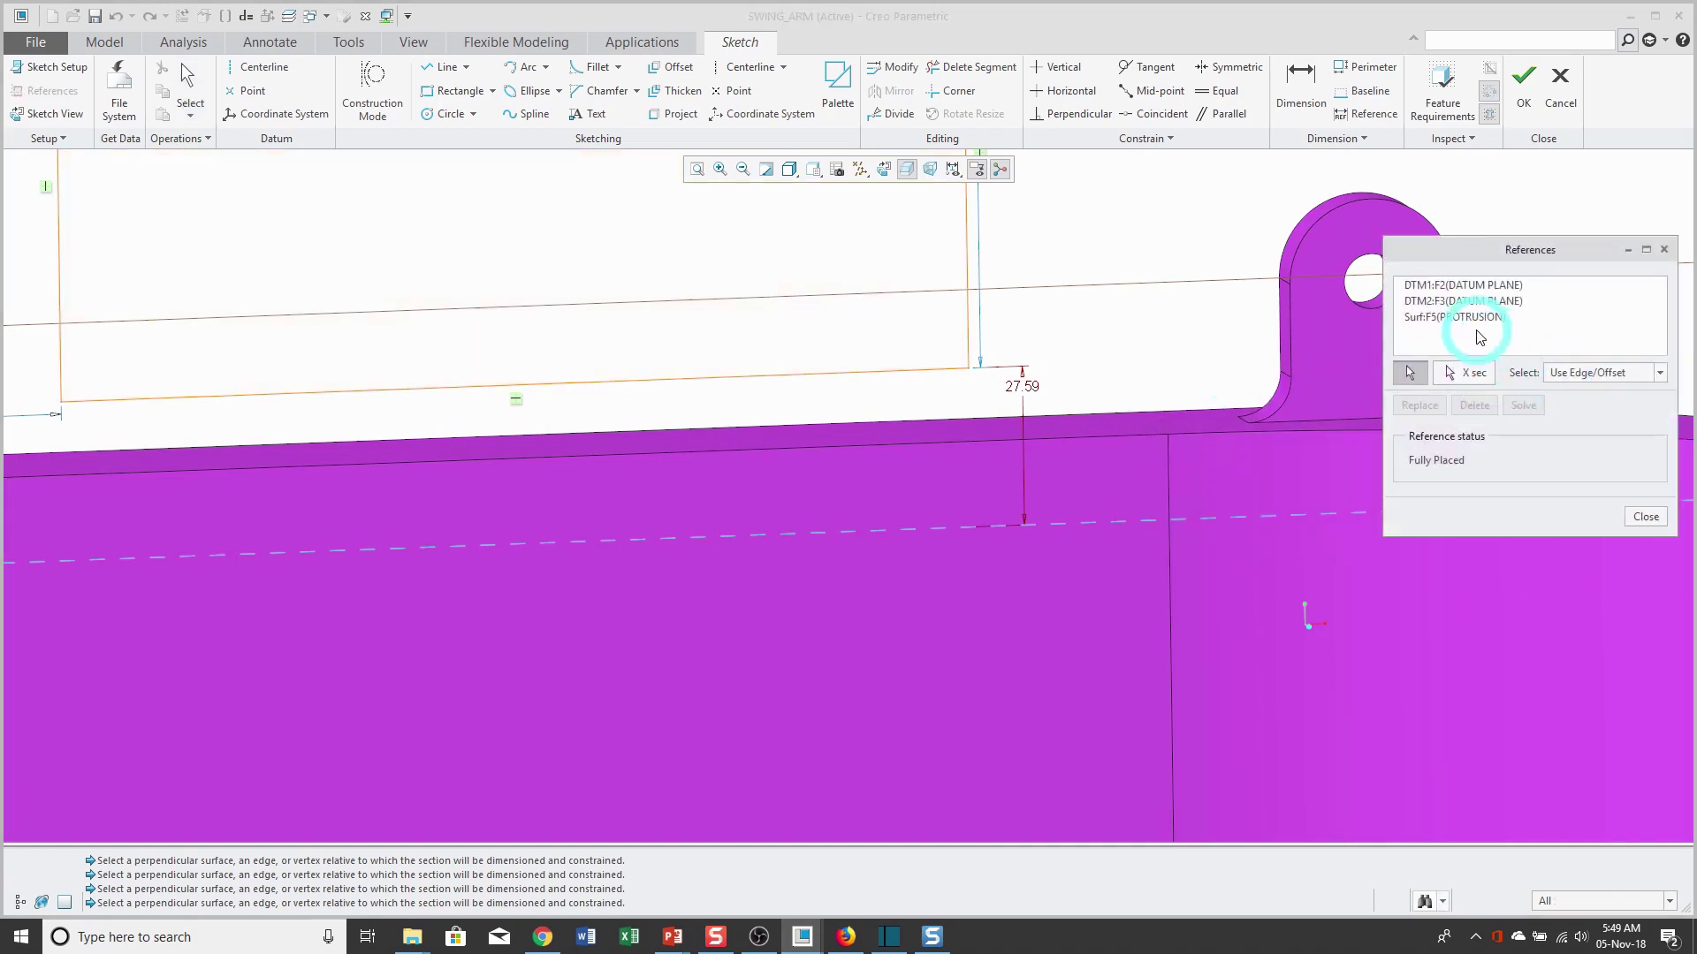
{"action": "left_click", "coordinate": [1640, 519]}
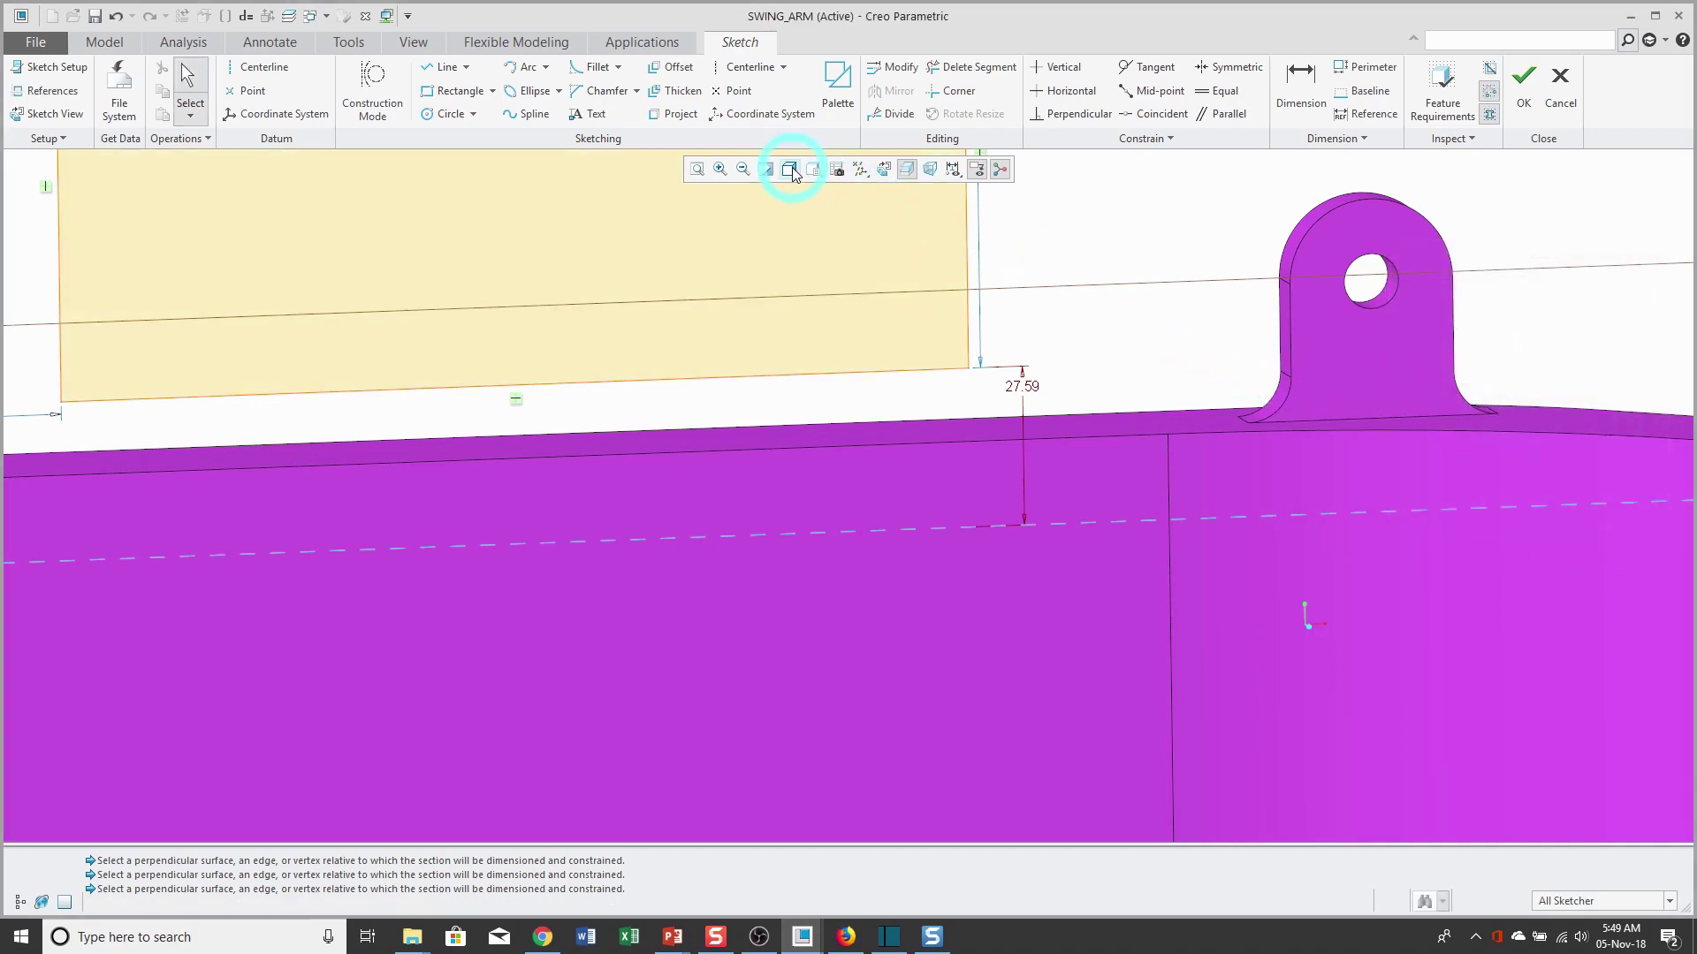
{"action": "left_click", "coordinate": [881, 169]}
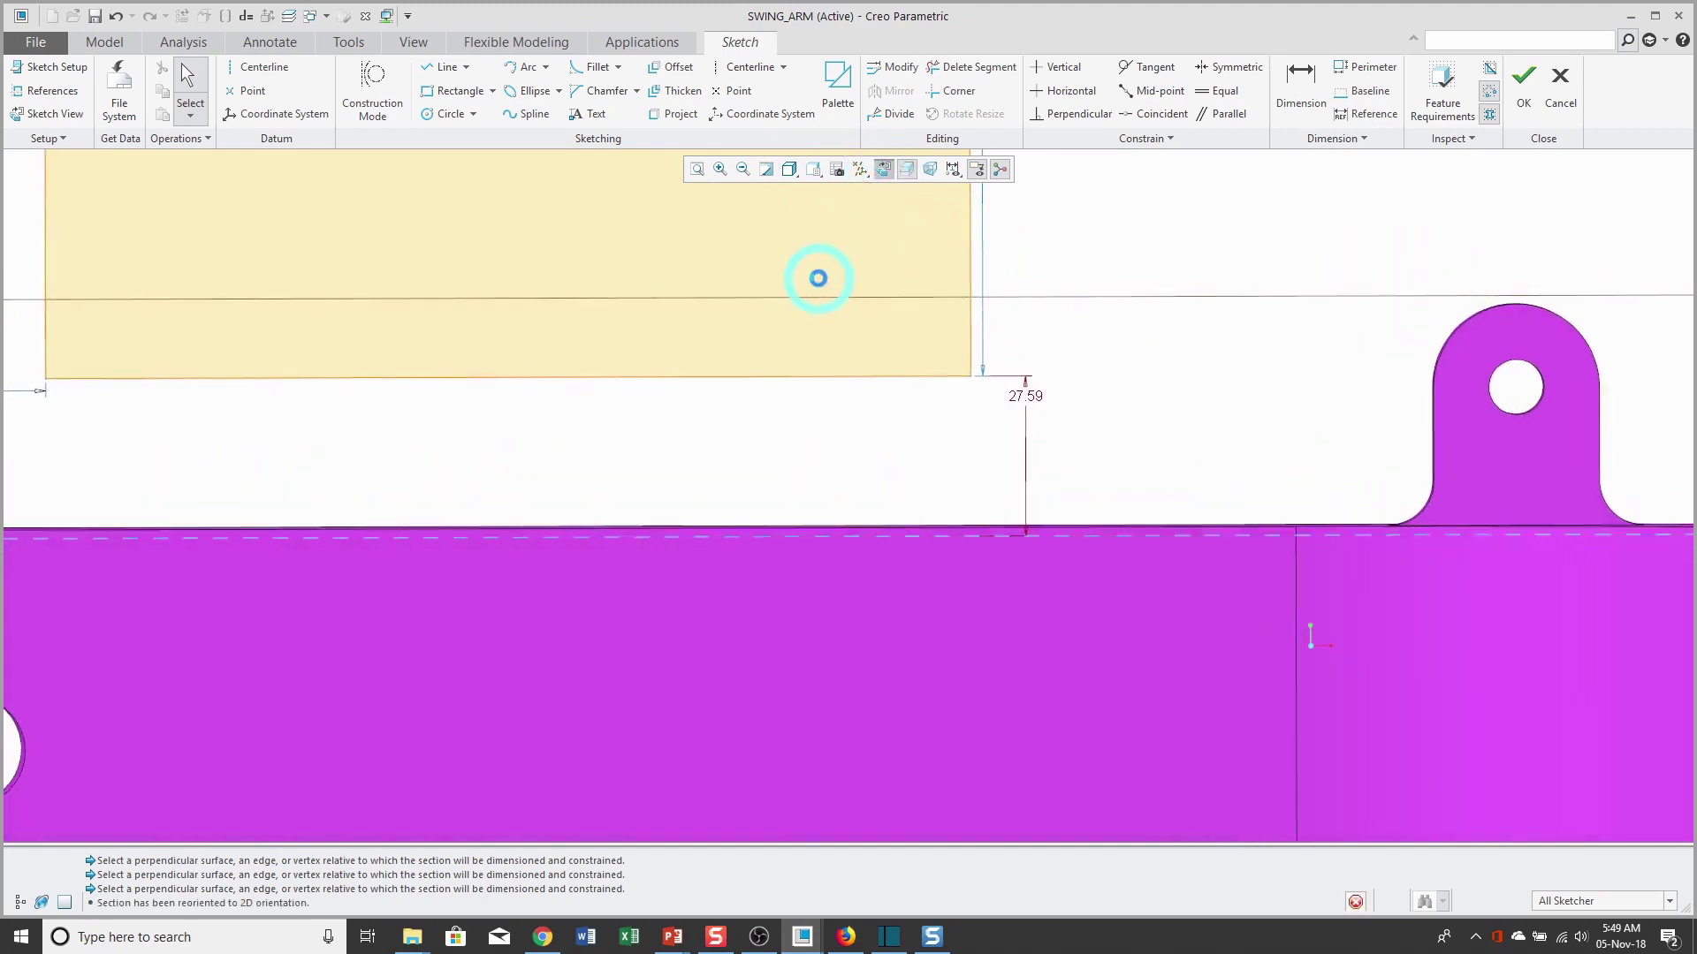
{"action": "scroll", "coordinate": [835, 305], "scroll_direction": "up", "scroll_amount": 2}
{"action": "scroll", "coordinate": [836, 333], "scroll_direction": "up", "scroll_amount": 2}
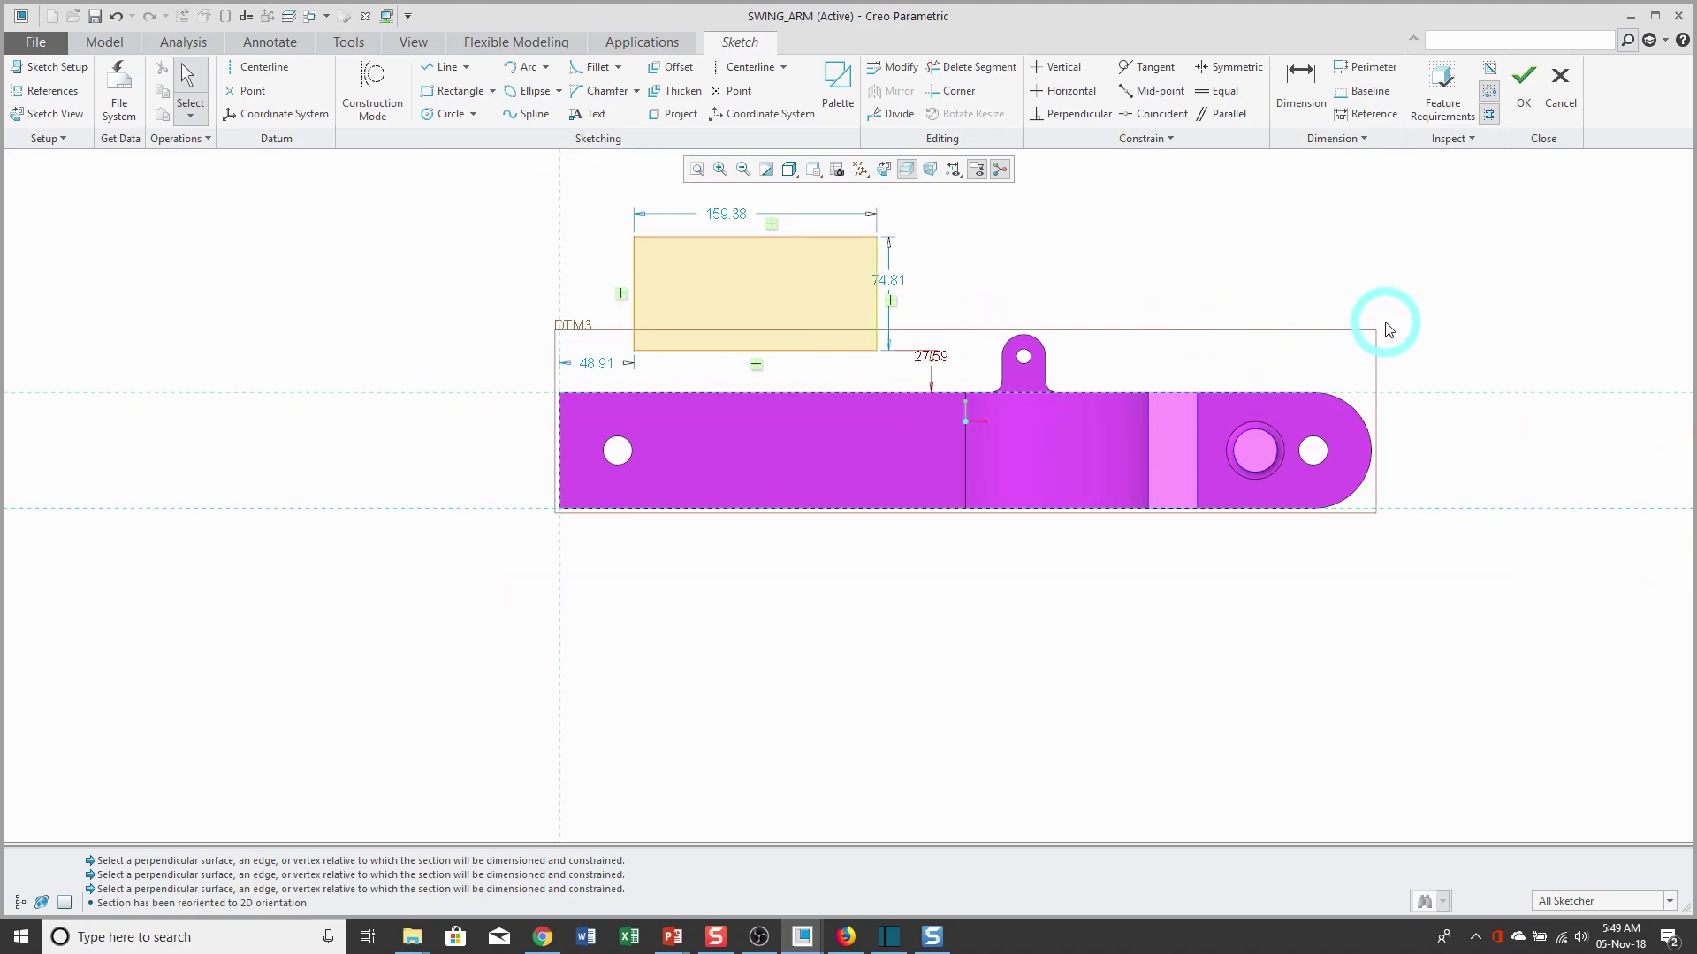
Draw a diagonal line from the Alt-picked vertical band edge up to the right, dimensioned 49.44 and 66.39
{"action": "left_click", "coordinate": [437, 69]}
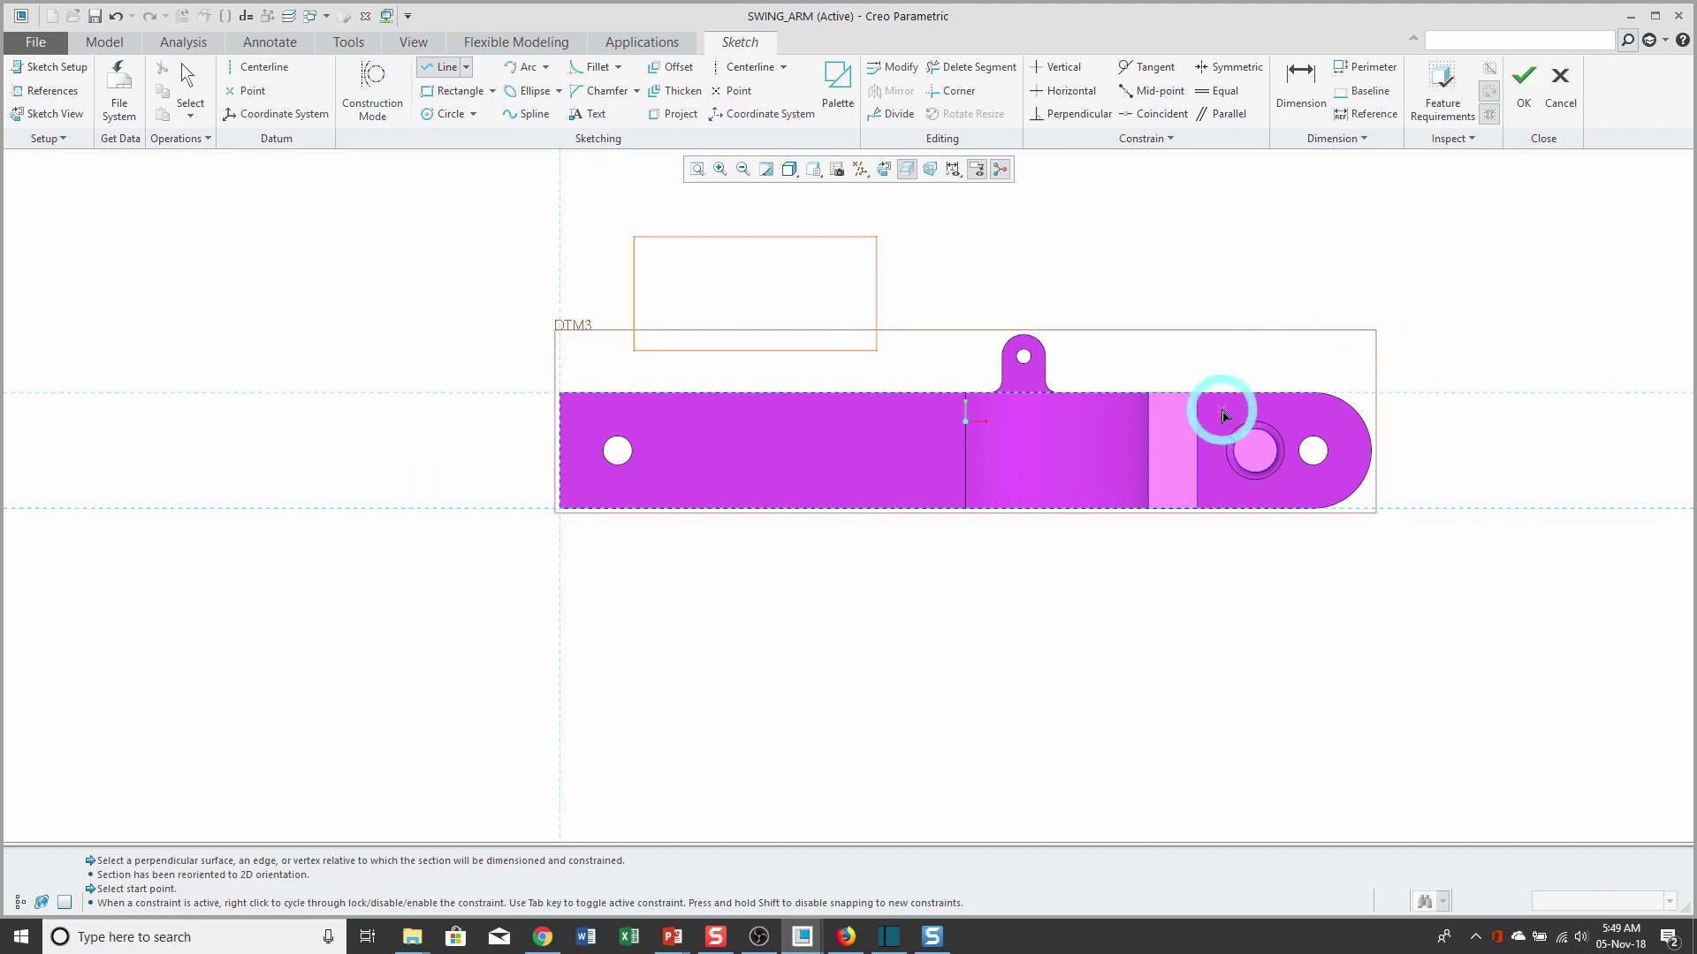
{"action": "left_click", "coordinate": [1197, 424]}
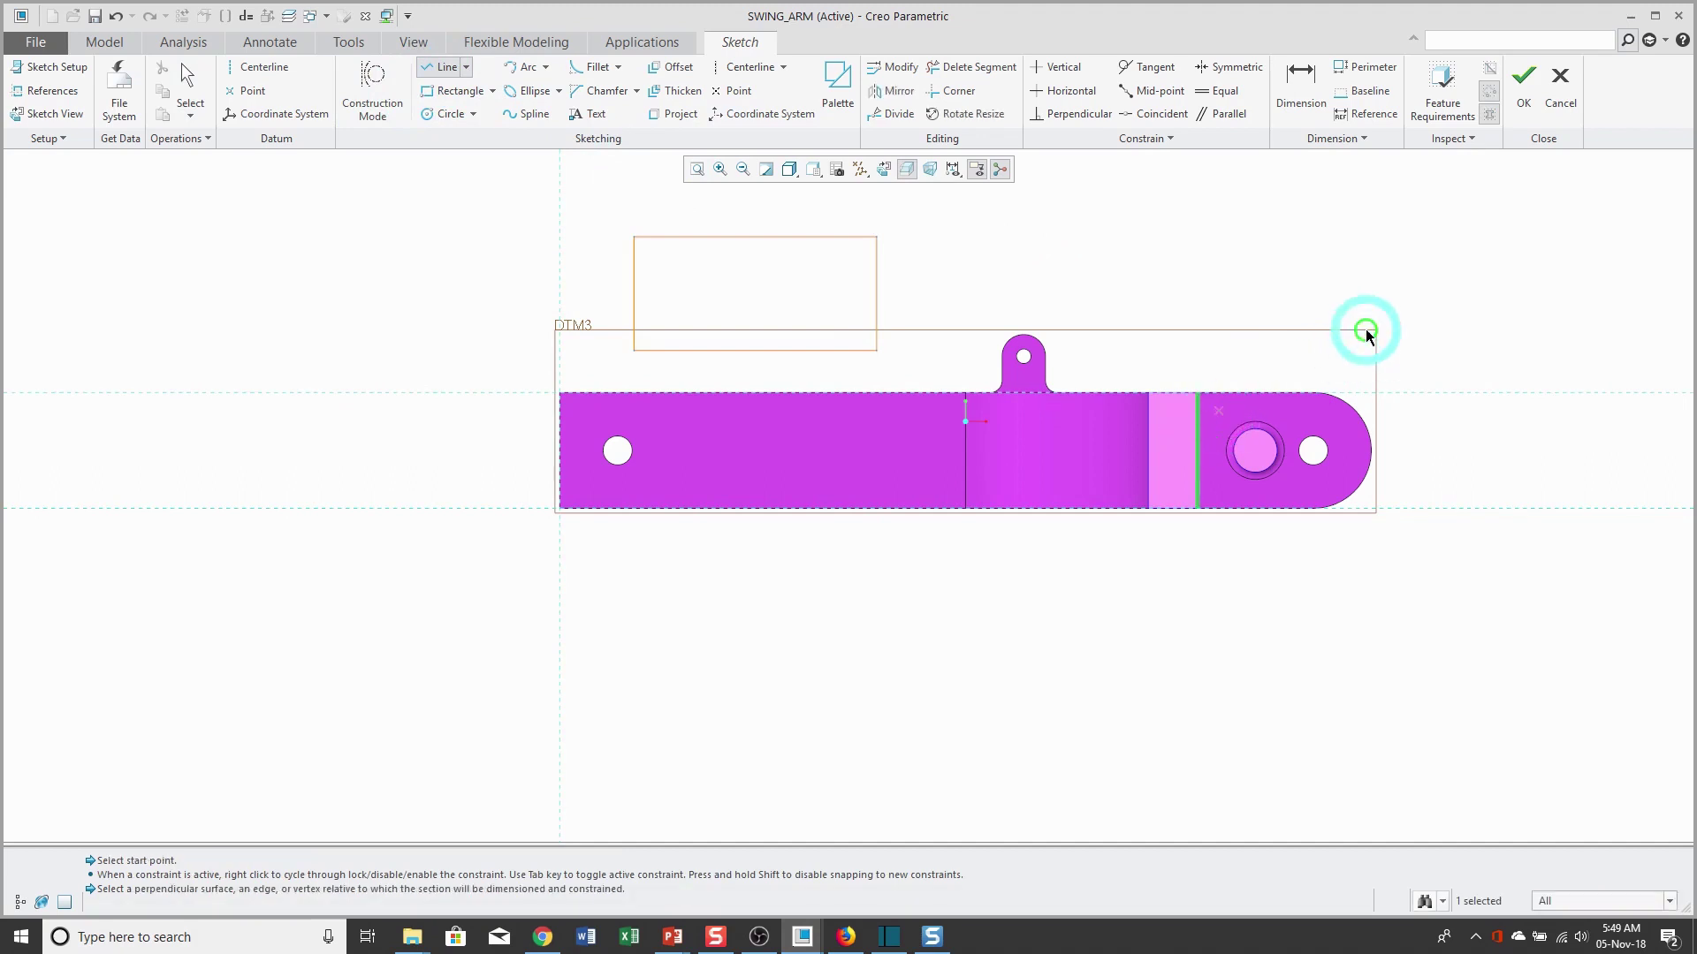
{"action": "left_click", "coordinate": [1198, 428]}
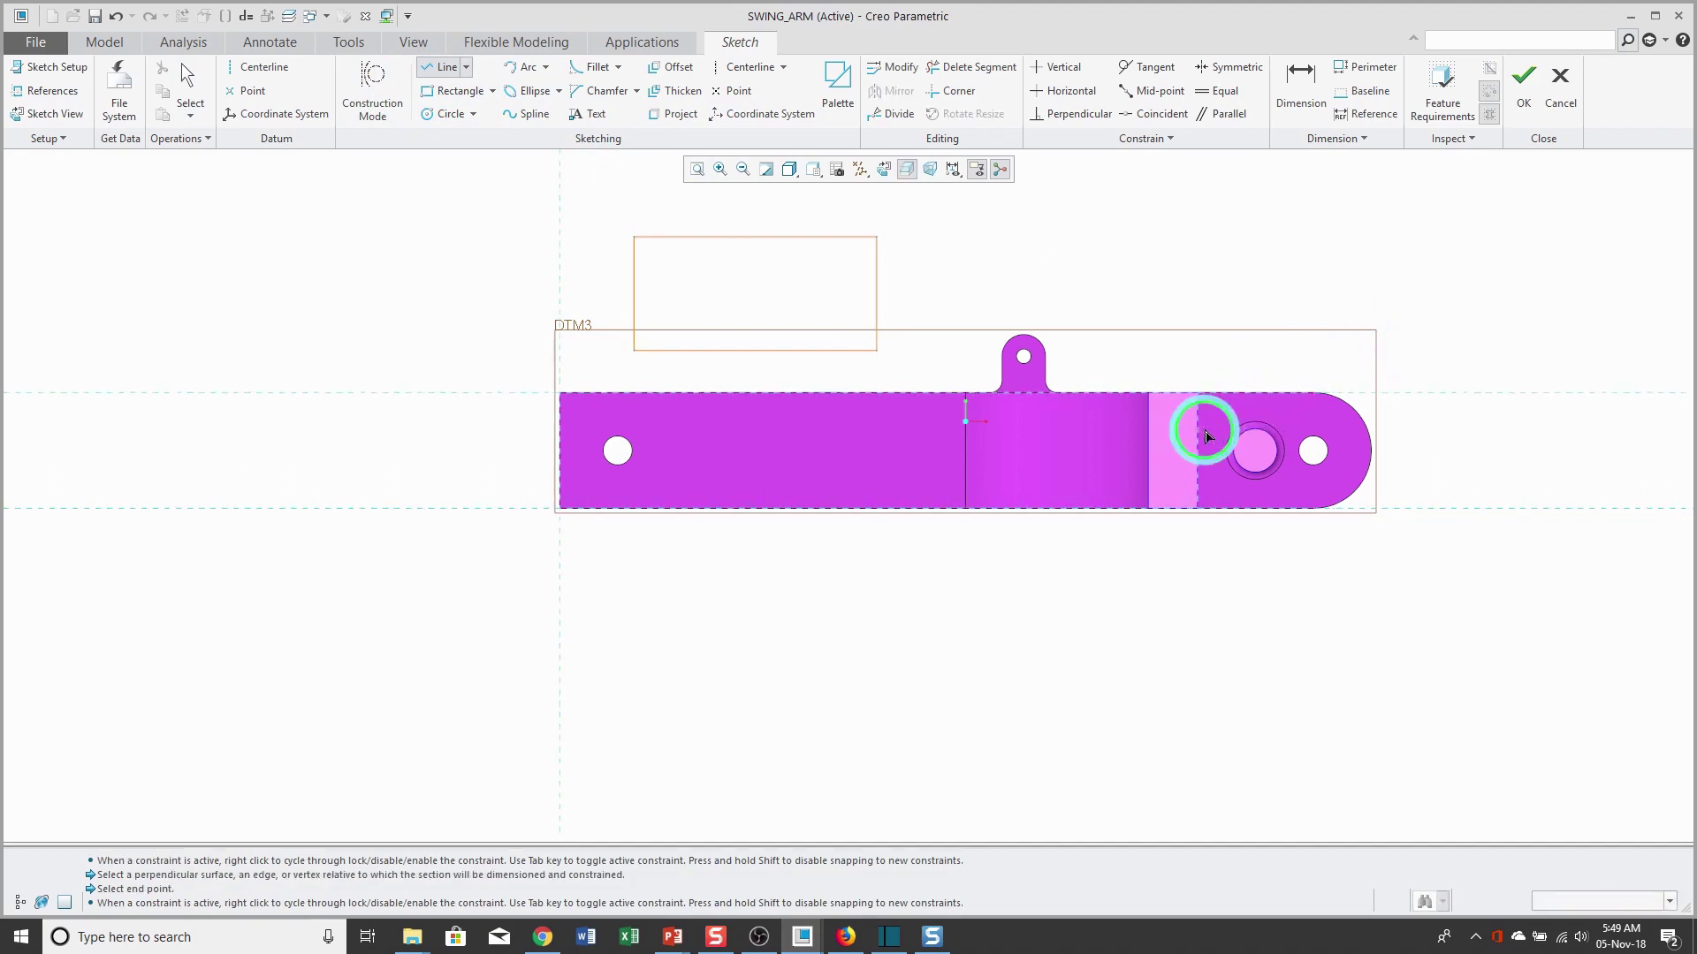
{"action": "left_click", "coordinate": [1359, 297]}
{"action": "middle_click", "coordinate": [1450, 334]}
{"action": "middle_click", "coordinate": [1452, 337]}
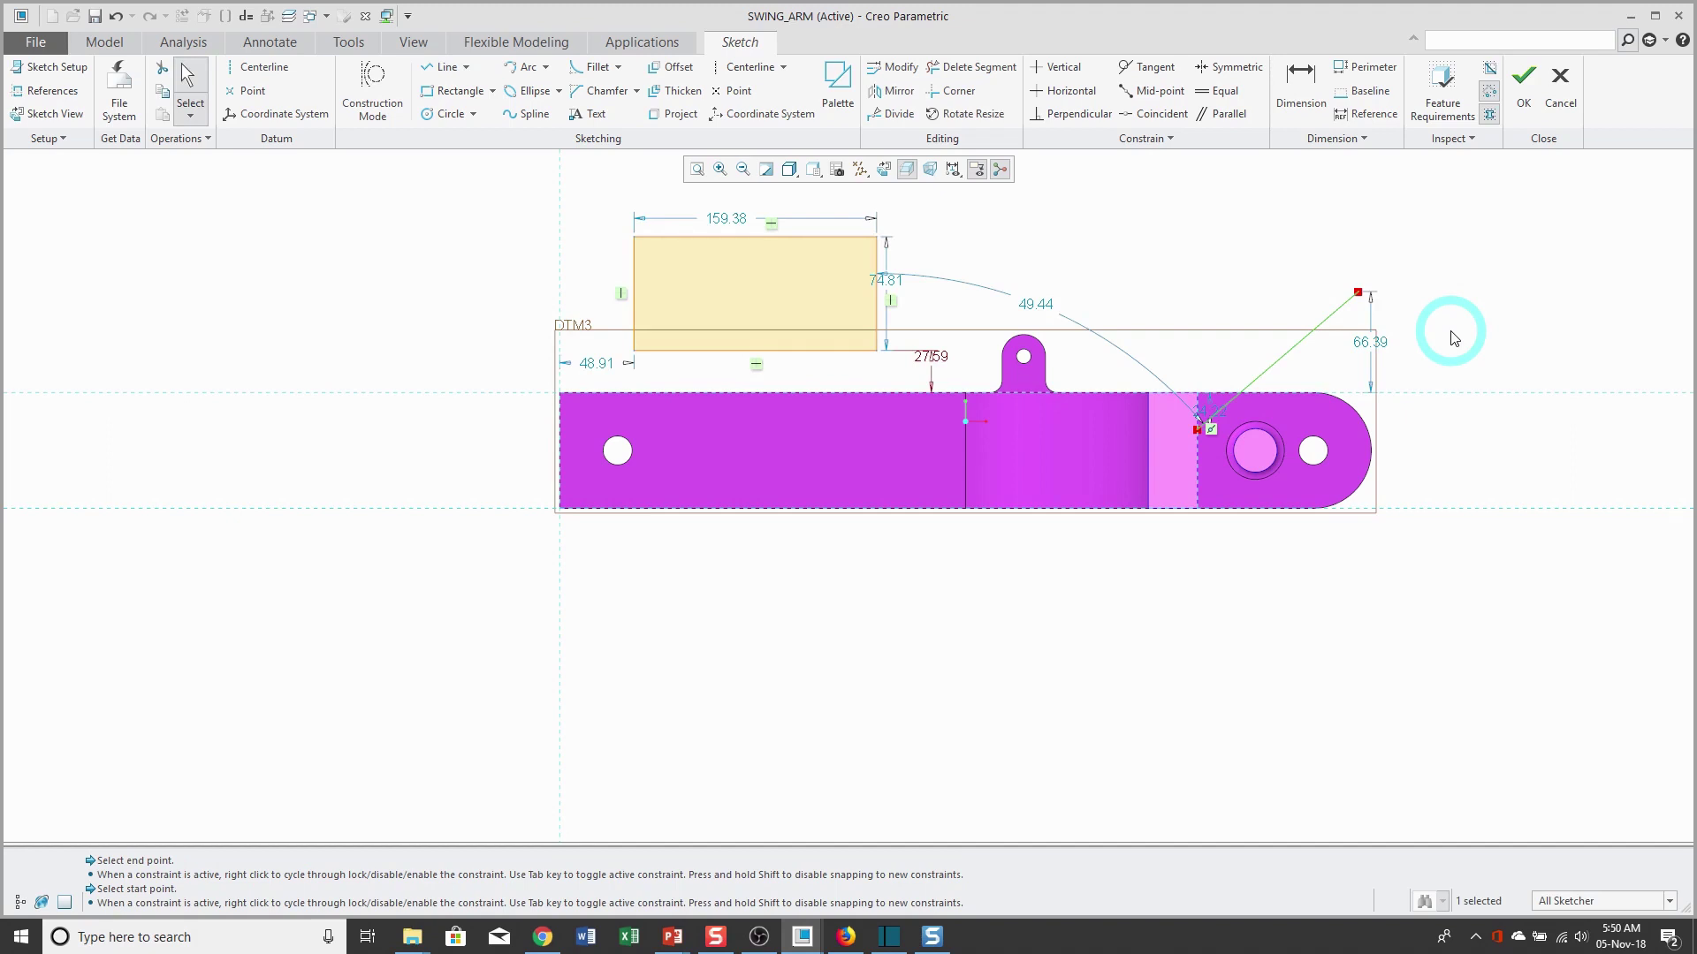
Undo the diagonal line, then review the Sketcher references settings in Options and confirm
{"action": "left_click", "coordinate": [115, 16]}
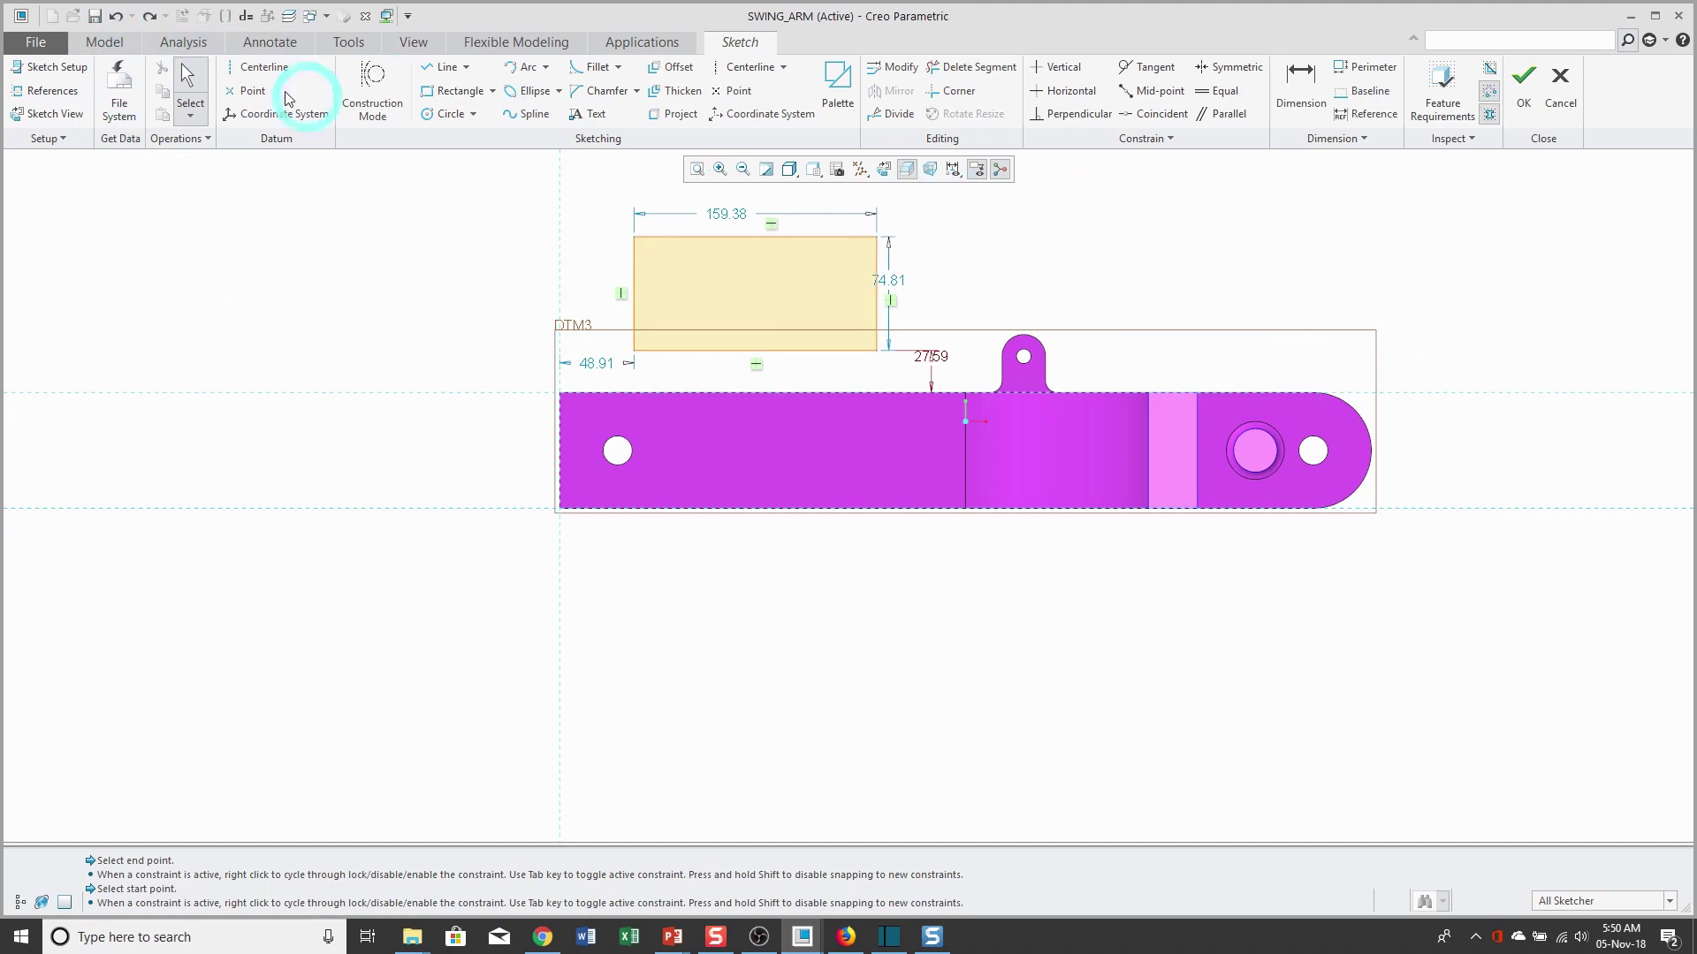
{"action": "left_click", "coordinate": [35, 41]}
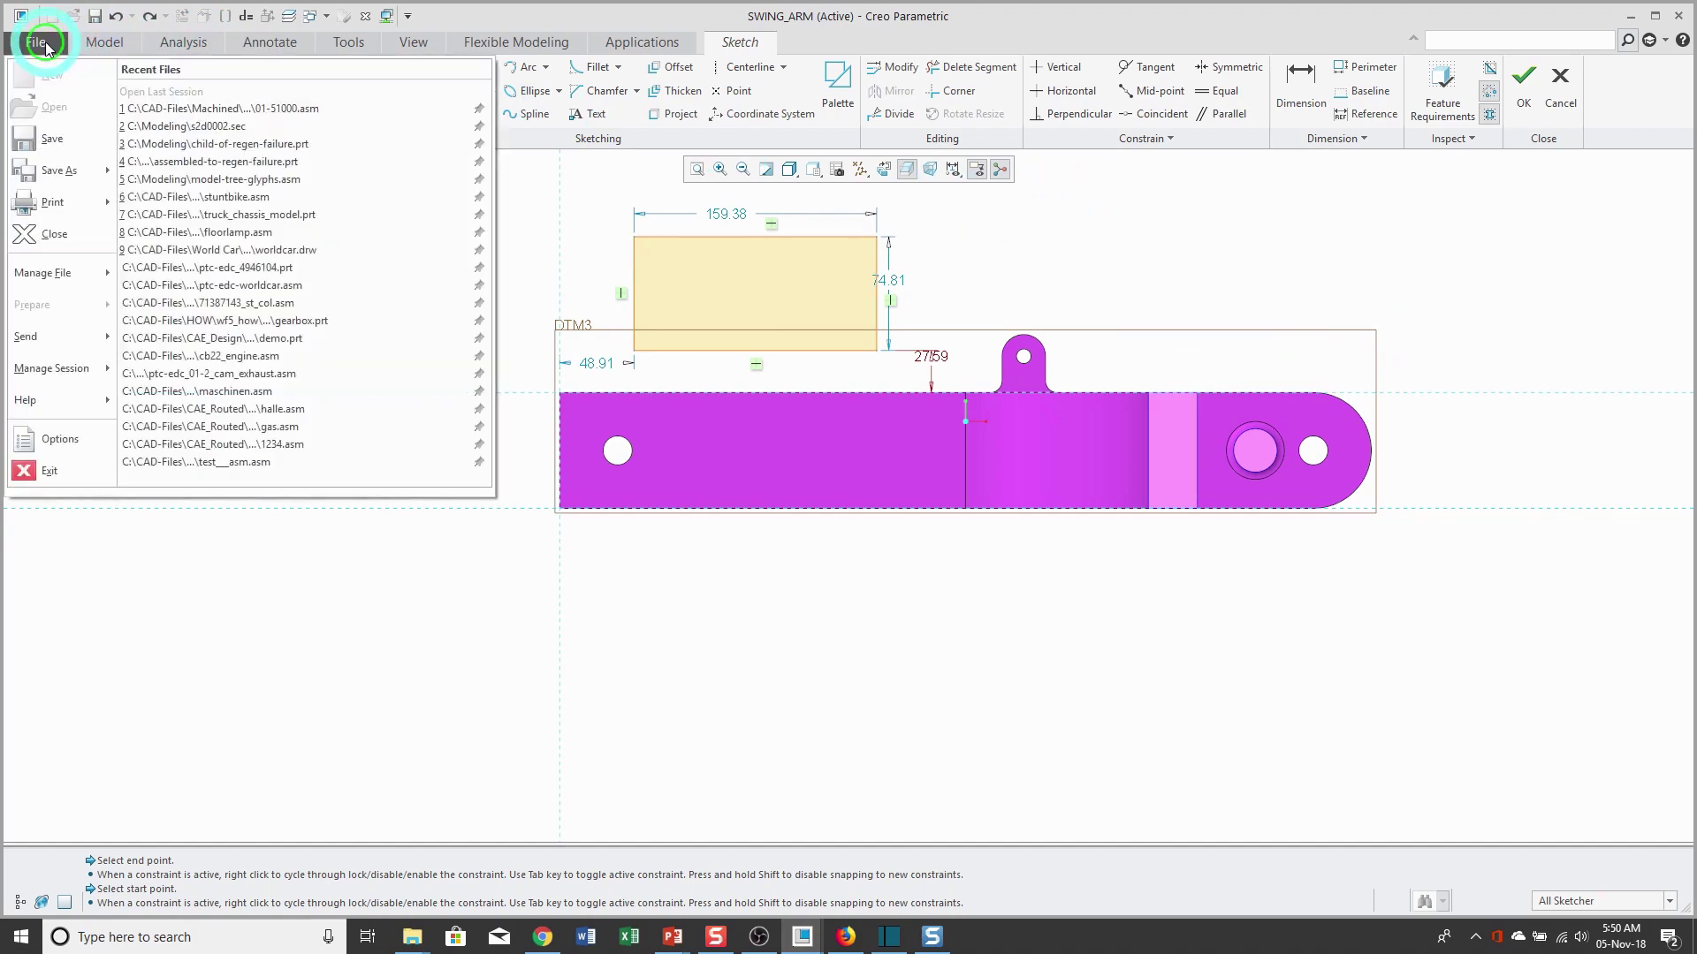
{"action": "left_click", "coordinate": [58, 438]}
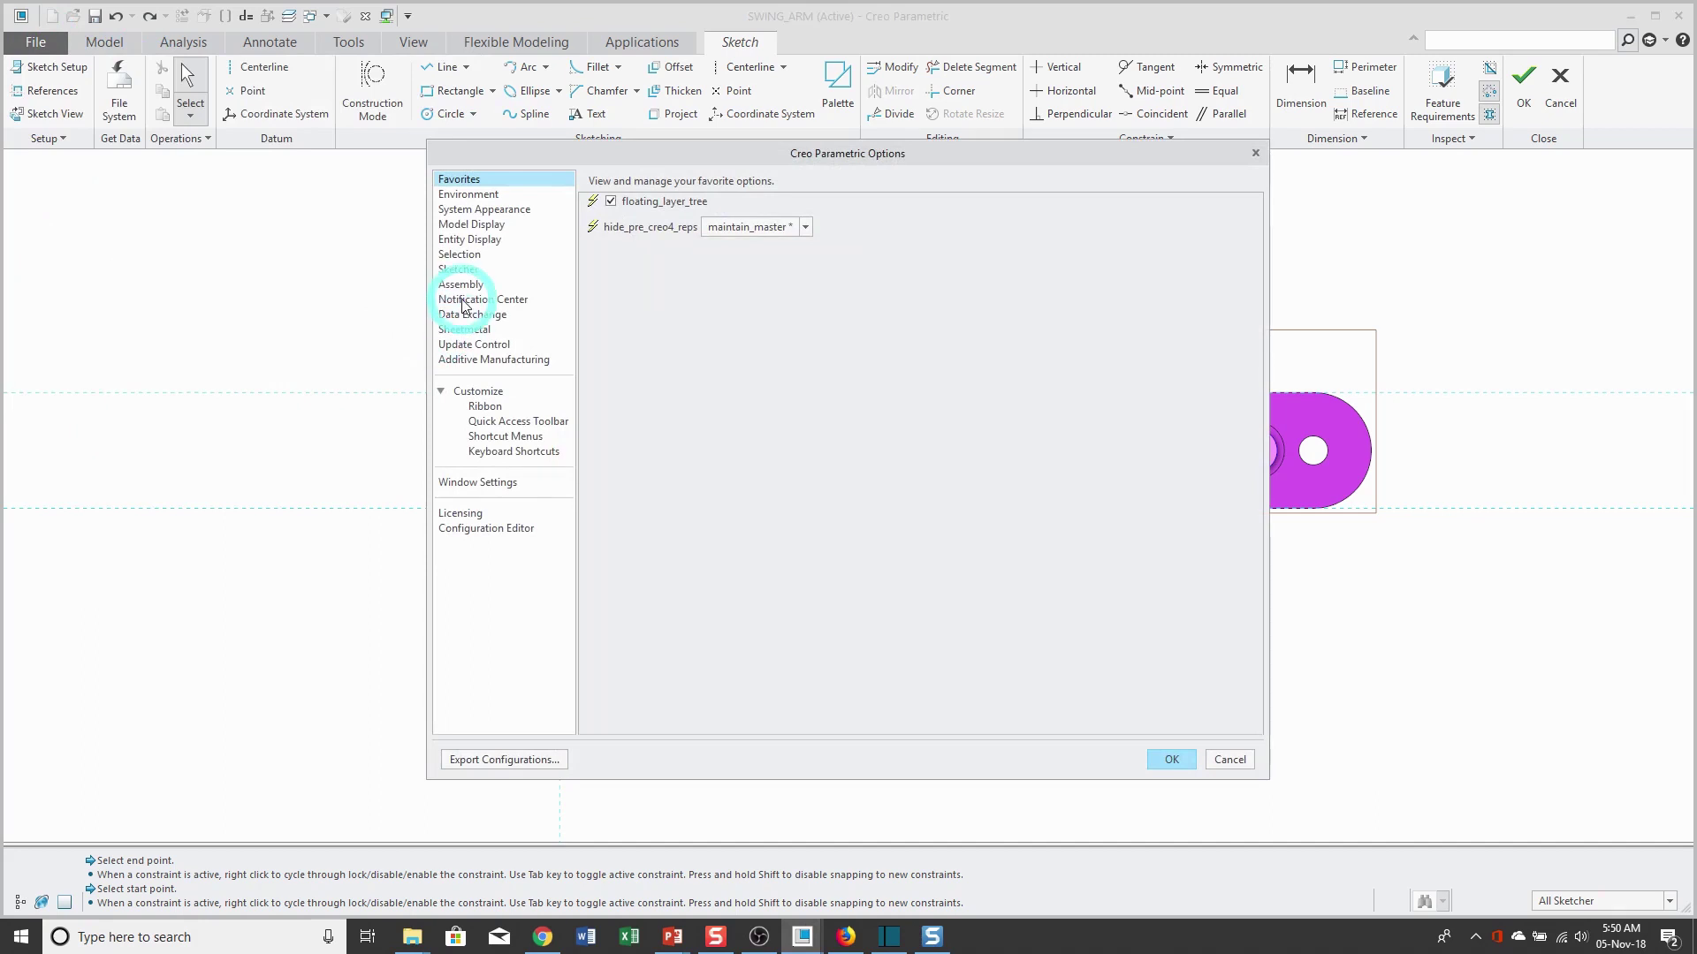
{"action": "left_click", "coordinate": [459, 269]}
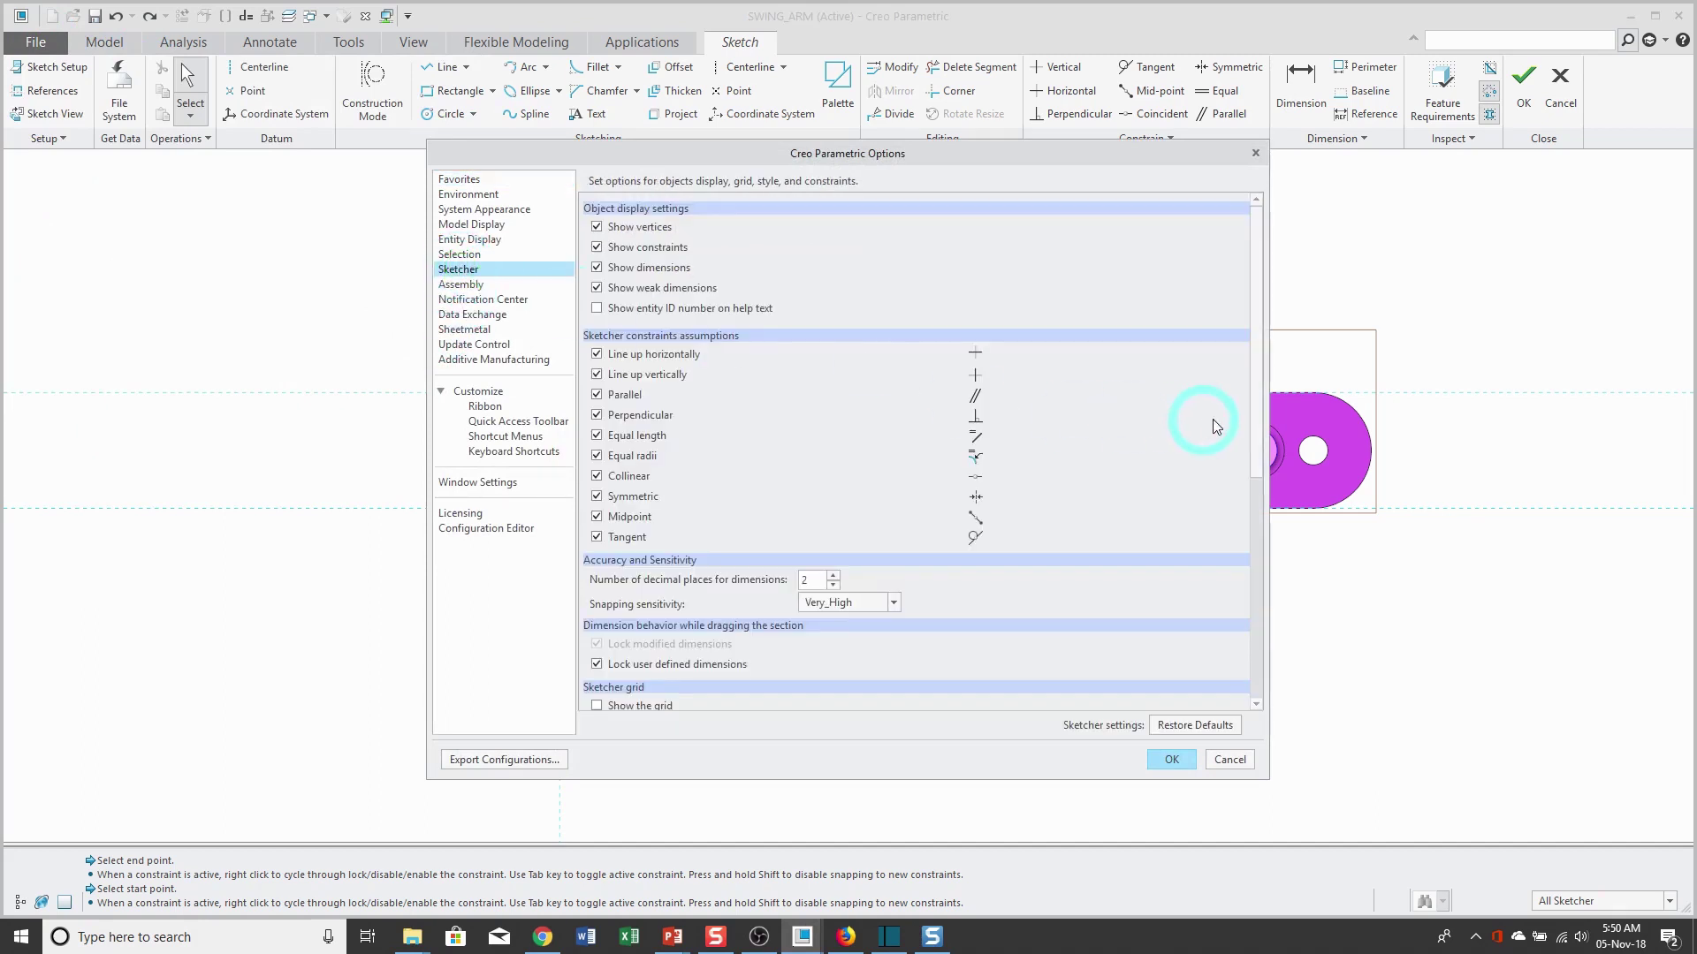
{"action": "mouse_move", "coordinate": [1259, 425]}
{"action": "left_mouse_down"}
{"action": "mouse_move", "coordinate": [1280, 746]}
{"action": "mouse_move", "coordinate": [1205, 742]}
{"action": "left_mouse_up"}
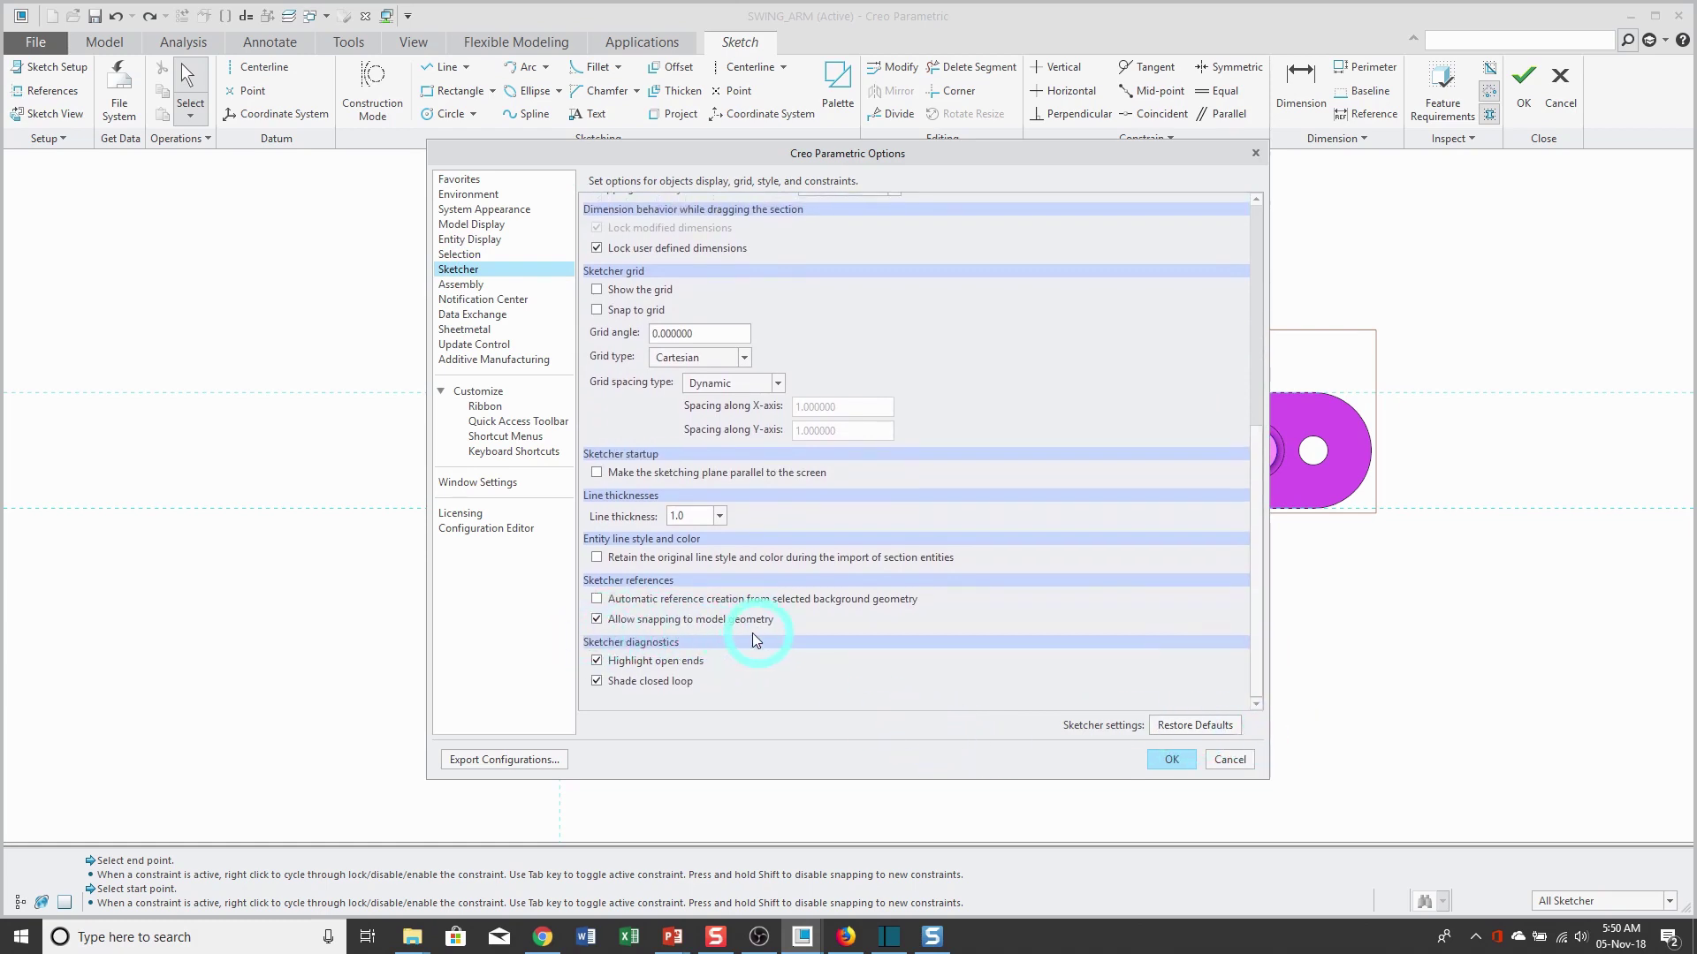
{"action": "left_click", "coordinate": [1181, 760]}
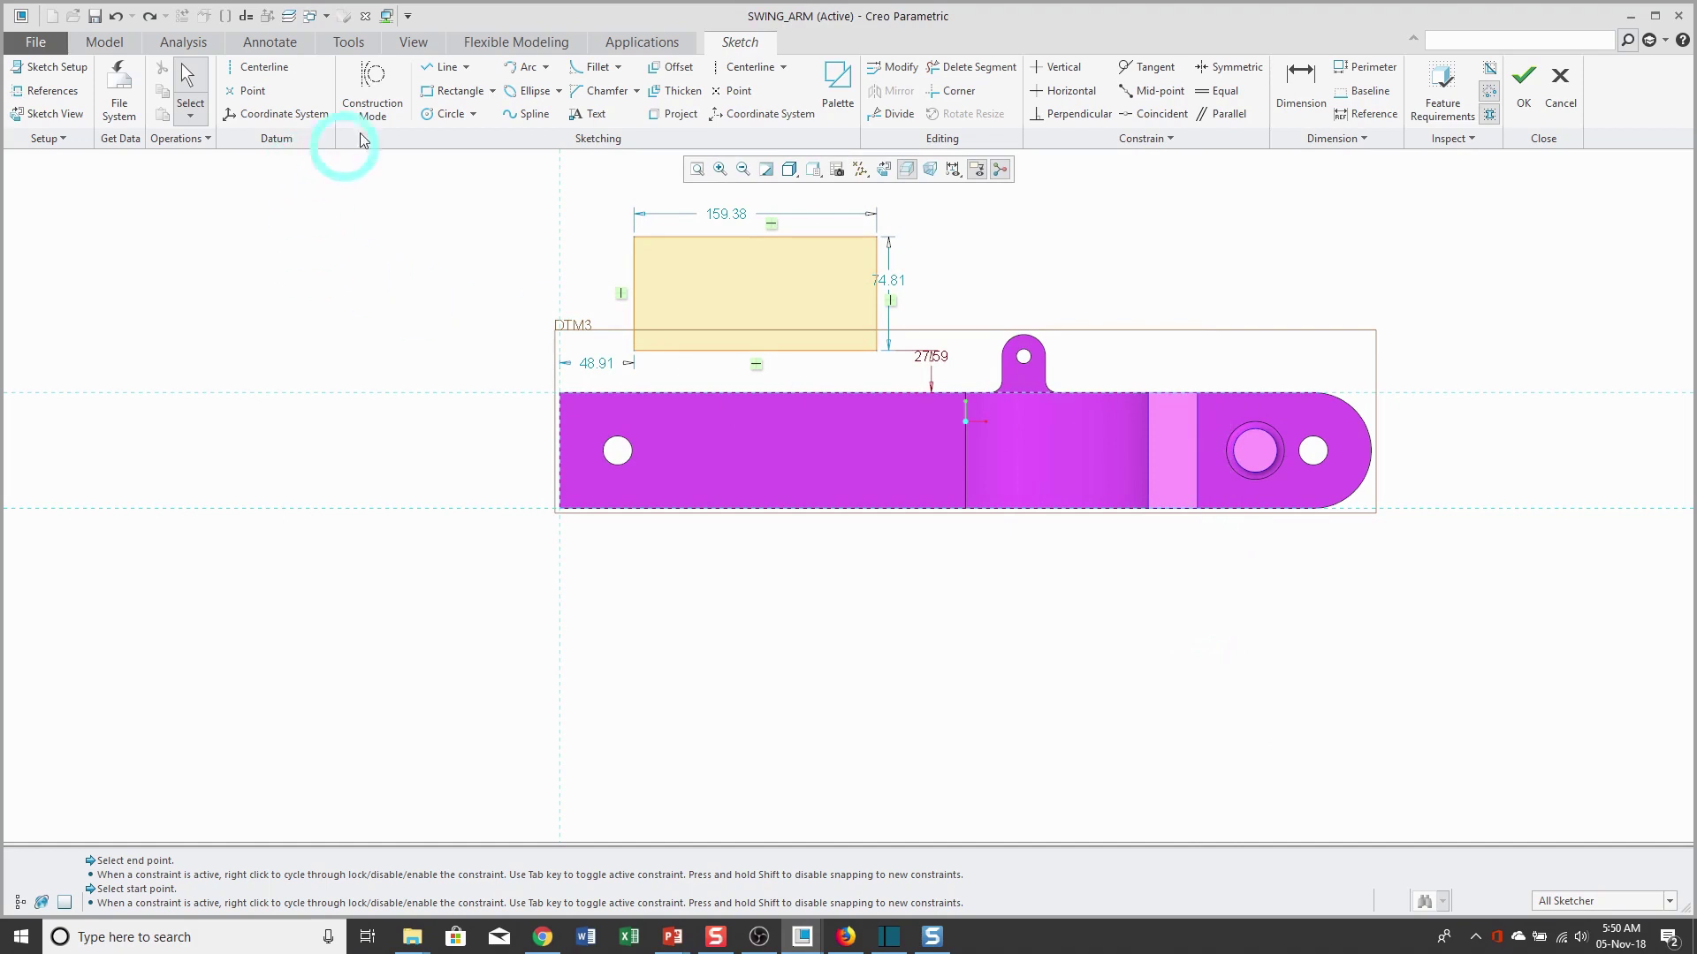
{"action": "left_click", "coordinate": [442, 71]}
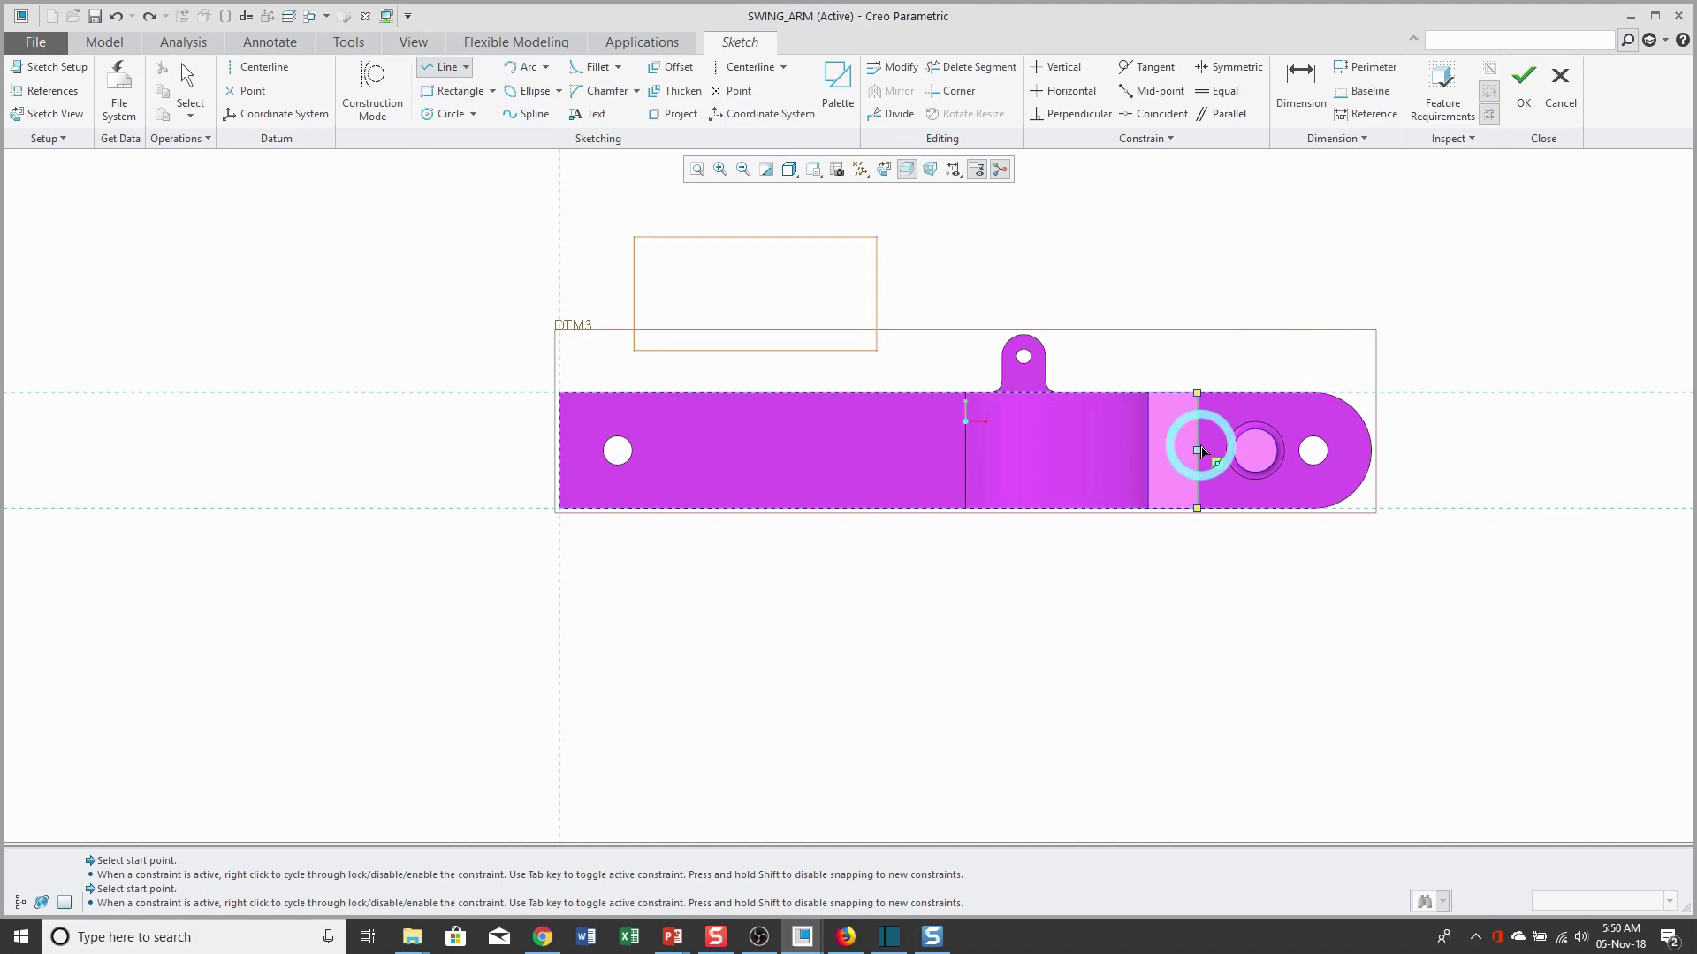
{"action": "left_click", "coordinate": [1198, 449]}
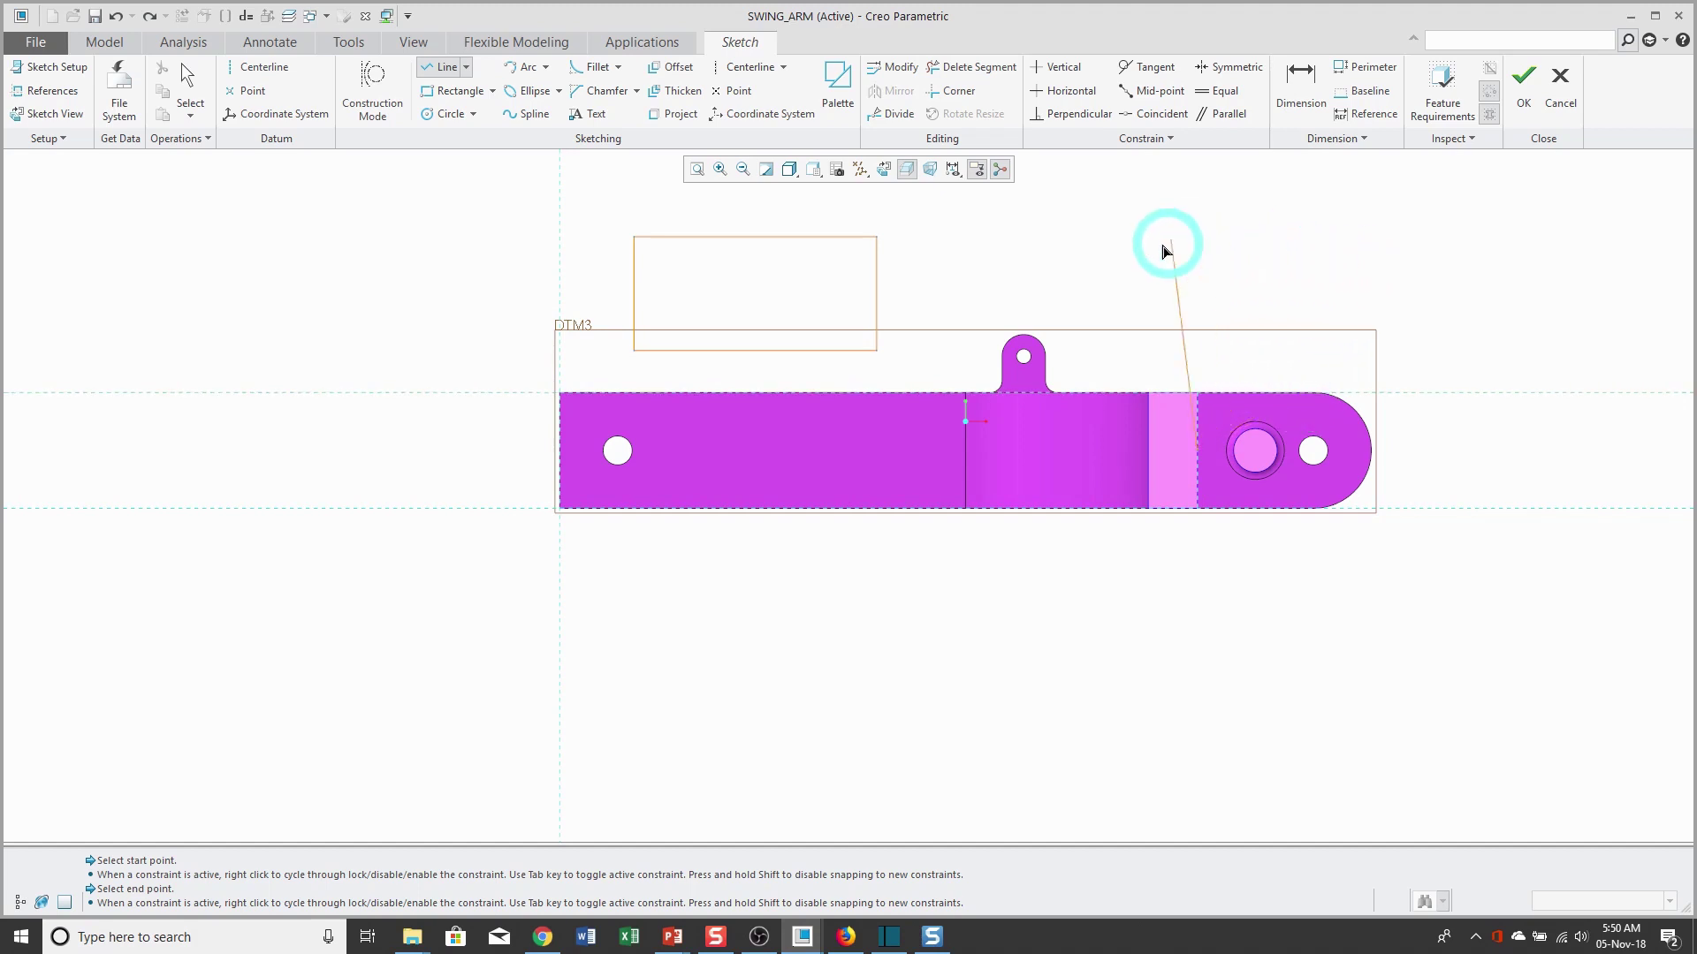
{"action": "scroll", "coordinate": [1075, 372], "scroll_direction": "up", "scroll_amount": 3}
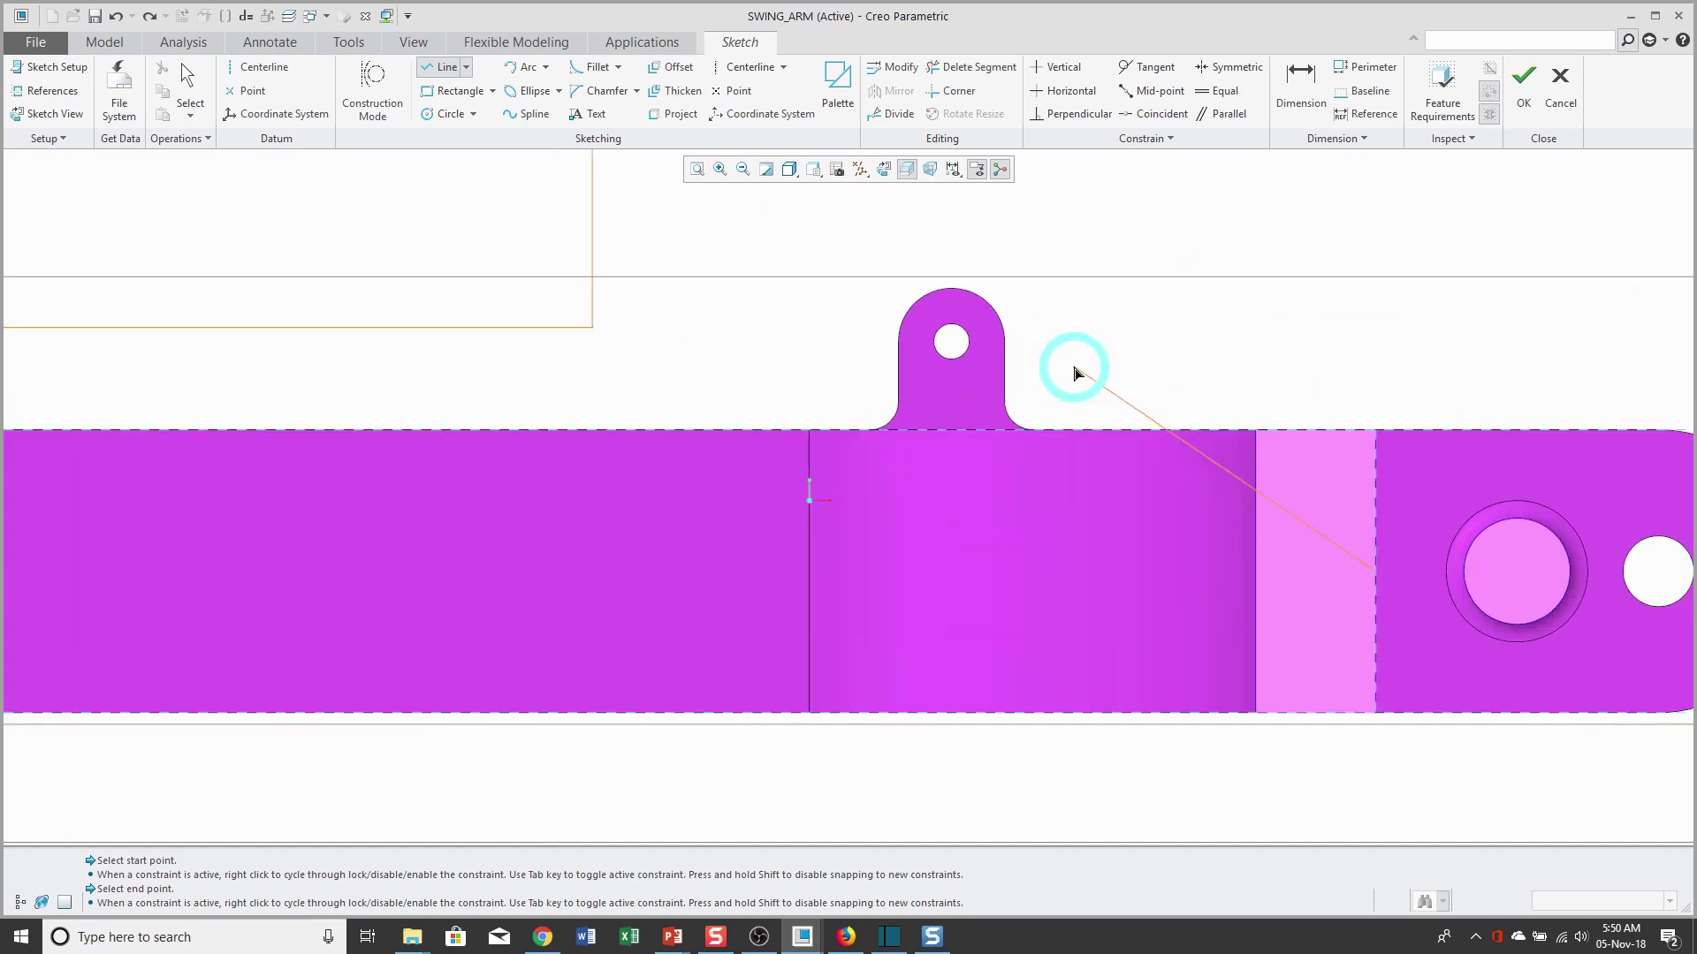
{"action": "left_click", "coordinate": [1007, 382]}
{"action": "middle_click", "coordinate": [1140, 333]}
{"action": "middle_click", "coordinate": [1229, 340]}
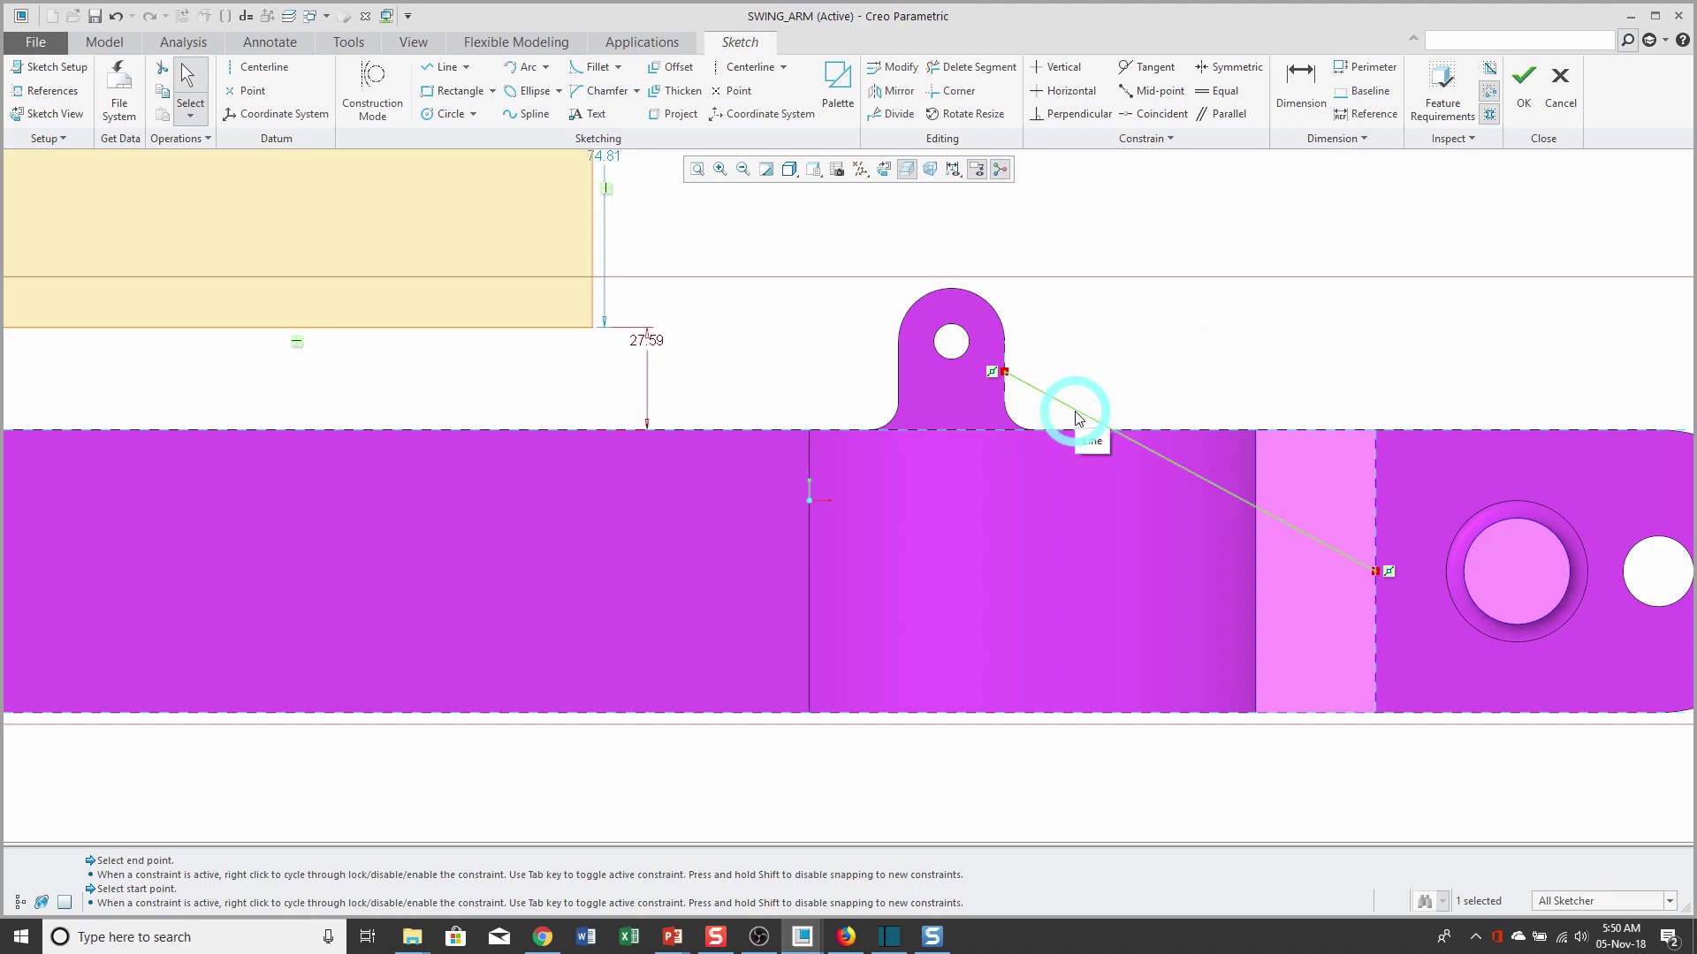
{"action": "left_click", "coordinate": [1292, 353]}
{"action": "key", "text": "Delete"}
Zoom out and select Edge:F7(CUT) in the sketch References dialog, then stop picking references
{"action": "scroll", "coordinate": [1115, 528], "scroll_direction": "down", "scroll_amount": 4}
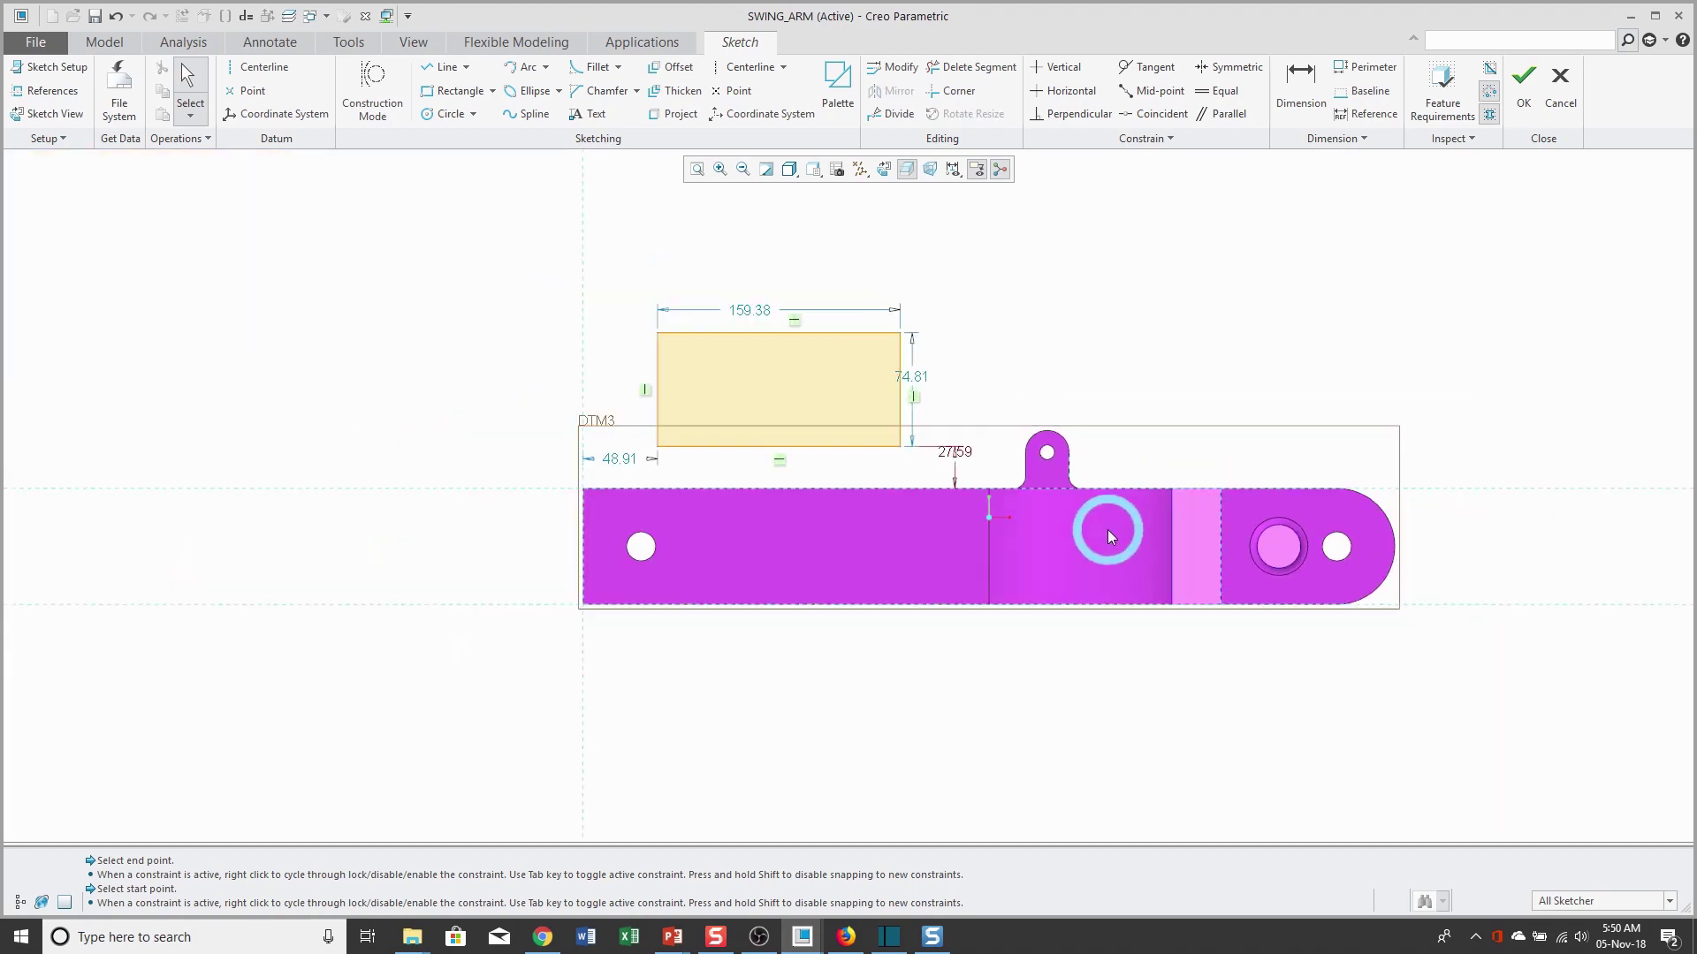
{"action": "left_click", "coordinate": [44, 100]}
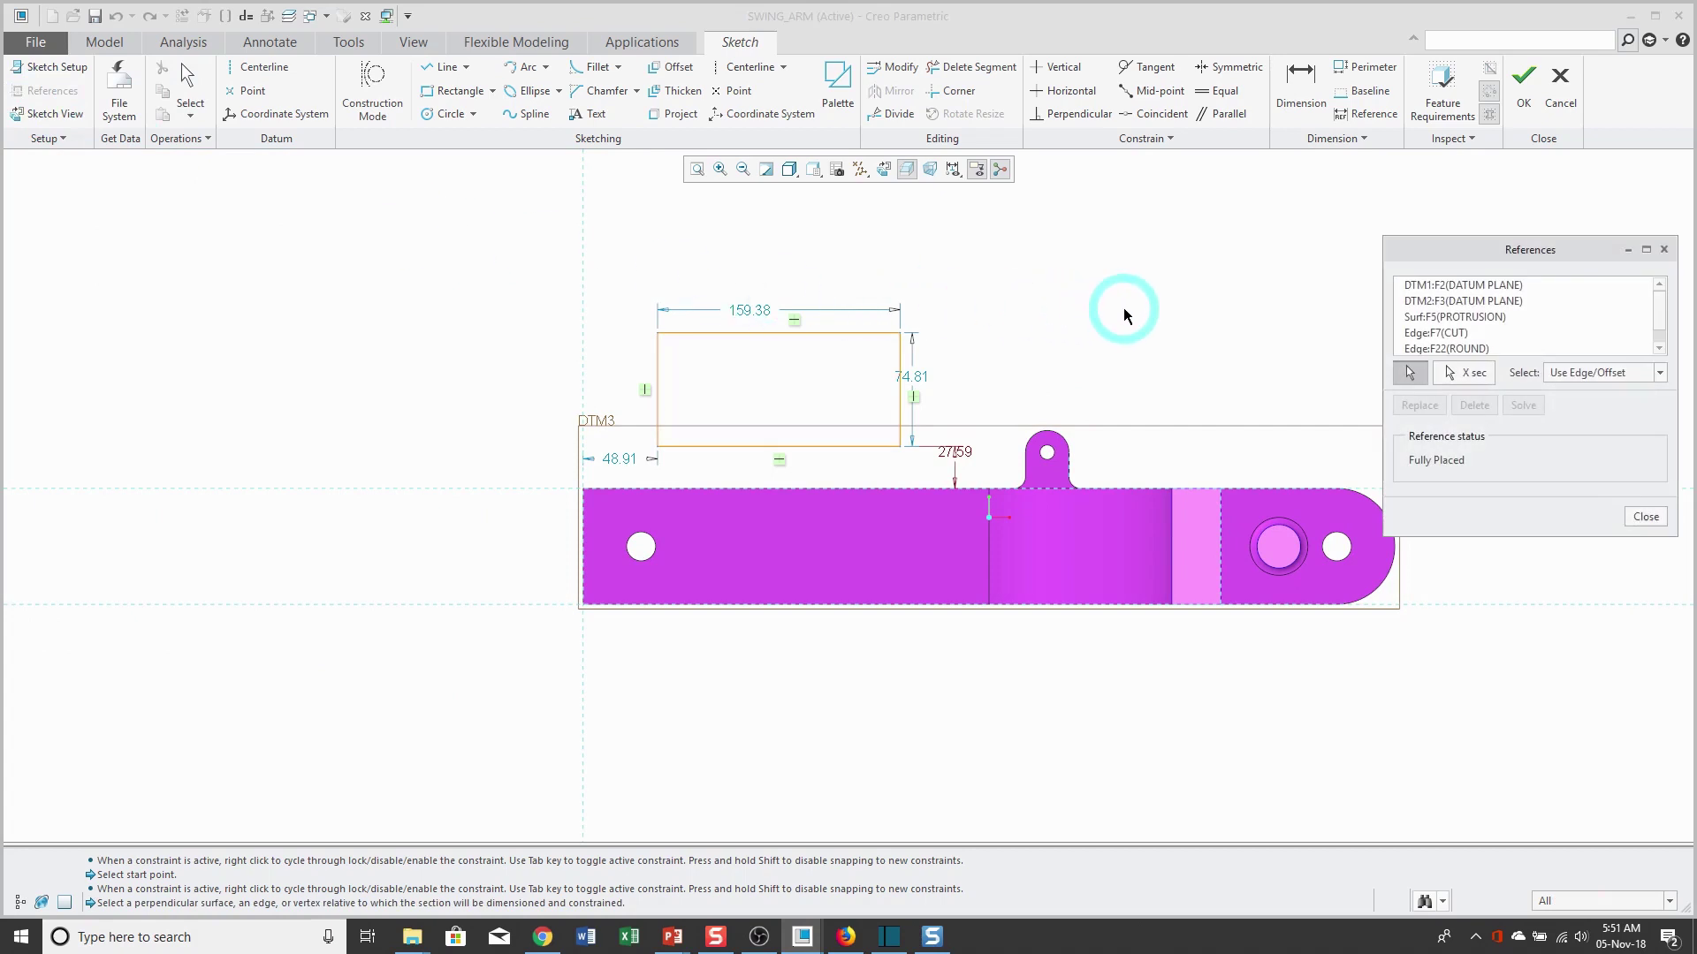
{"action": "left_click", "coordinate": [1401, 335]}
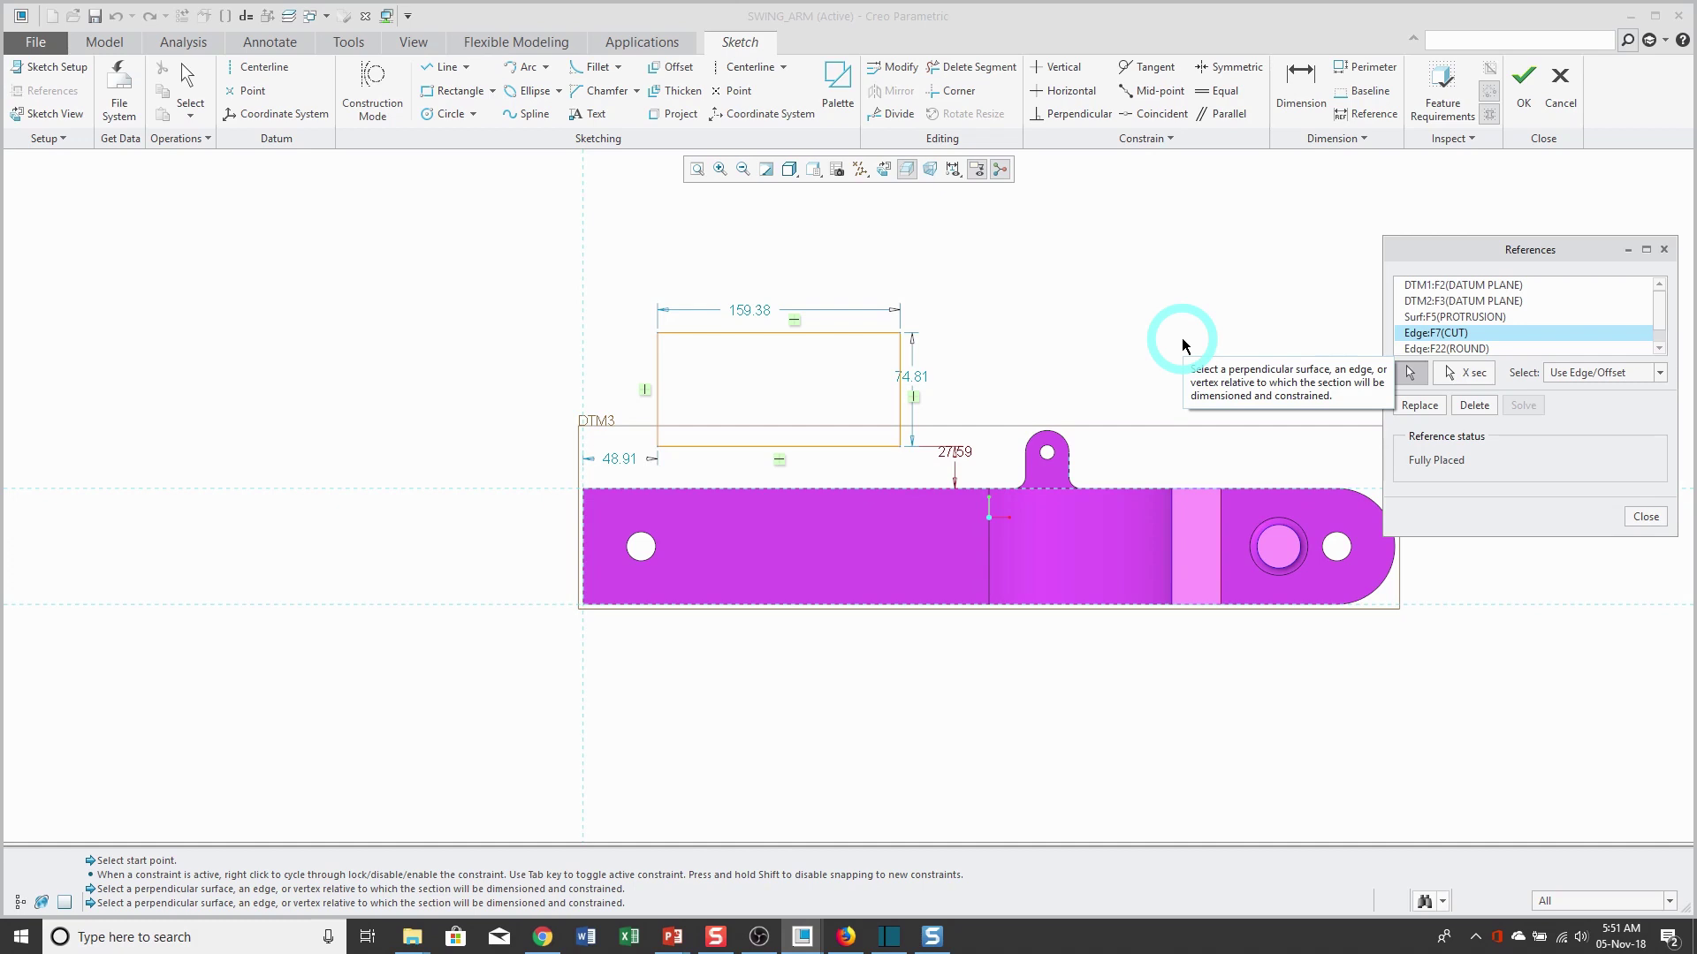
{"action": "left_click", "coordinate": [1185, 346]}
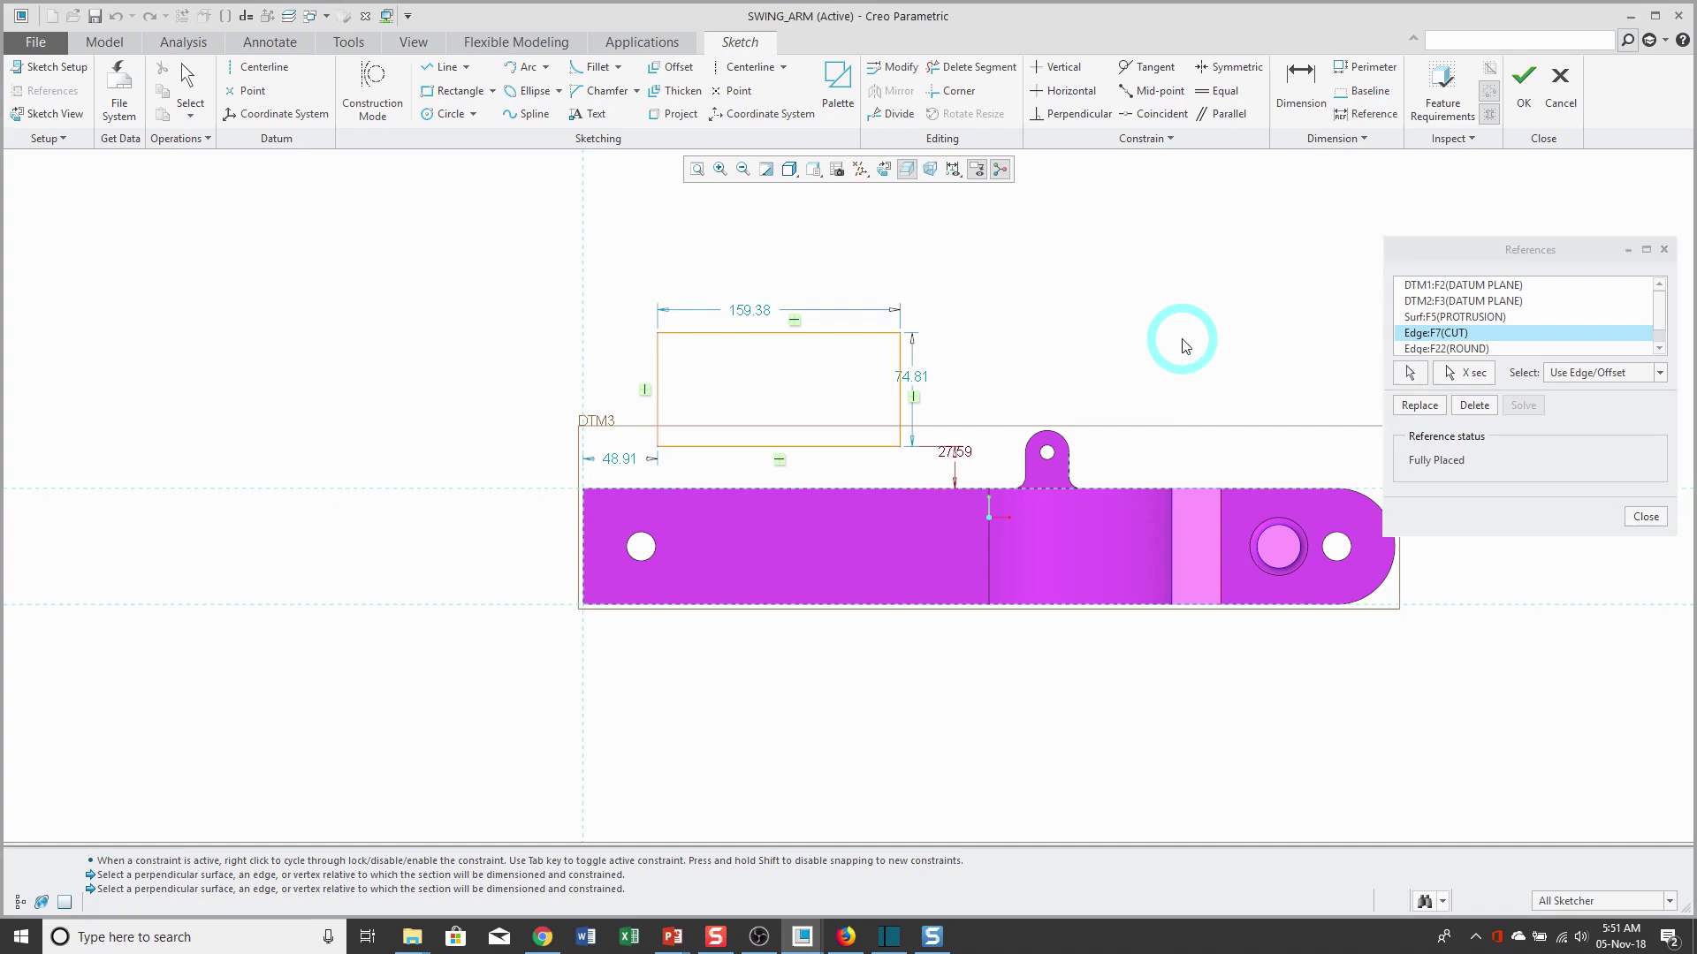